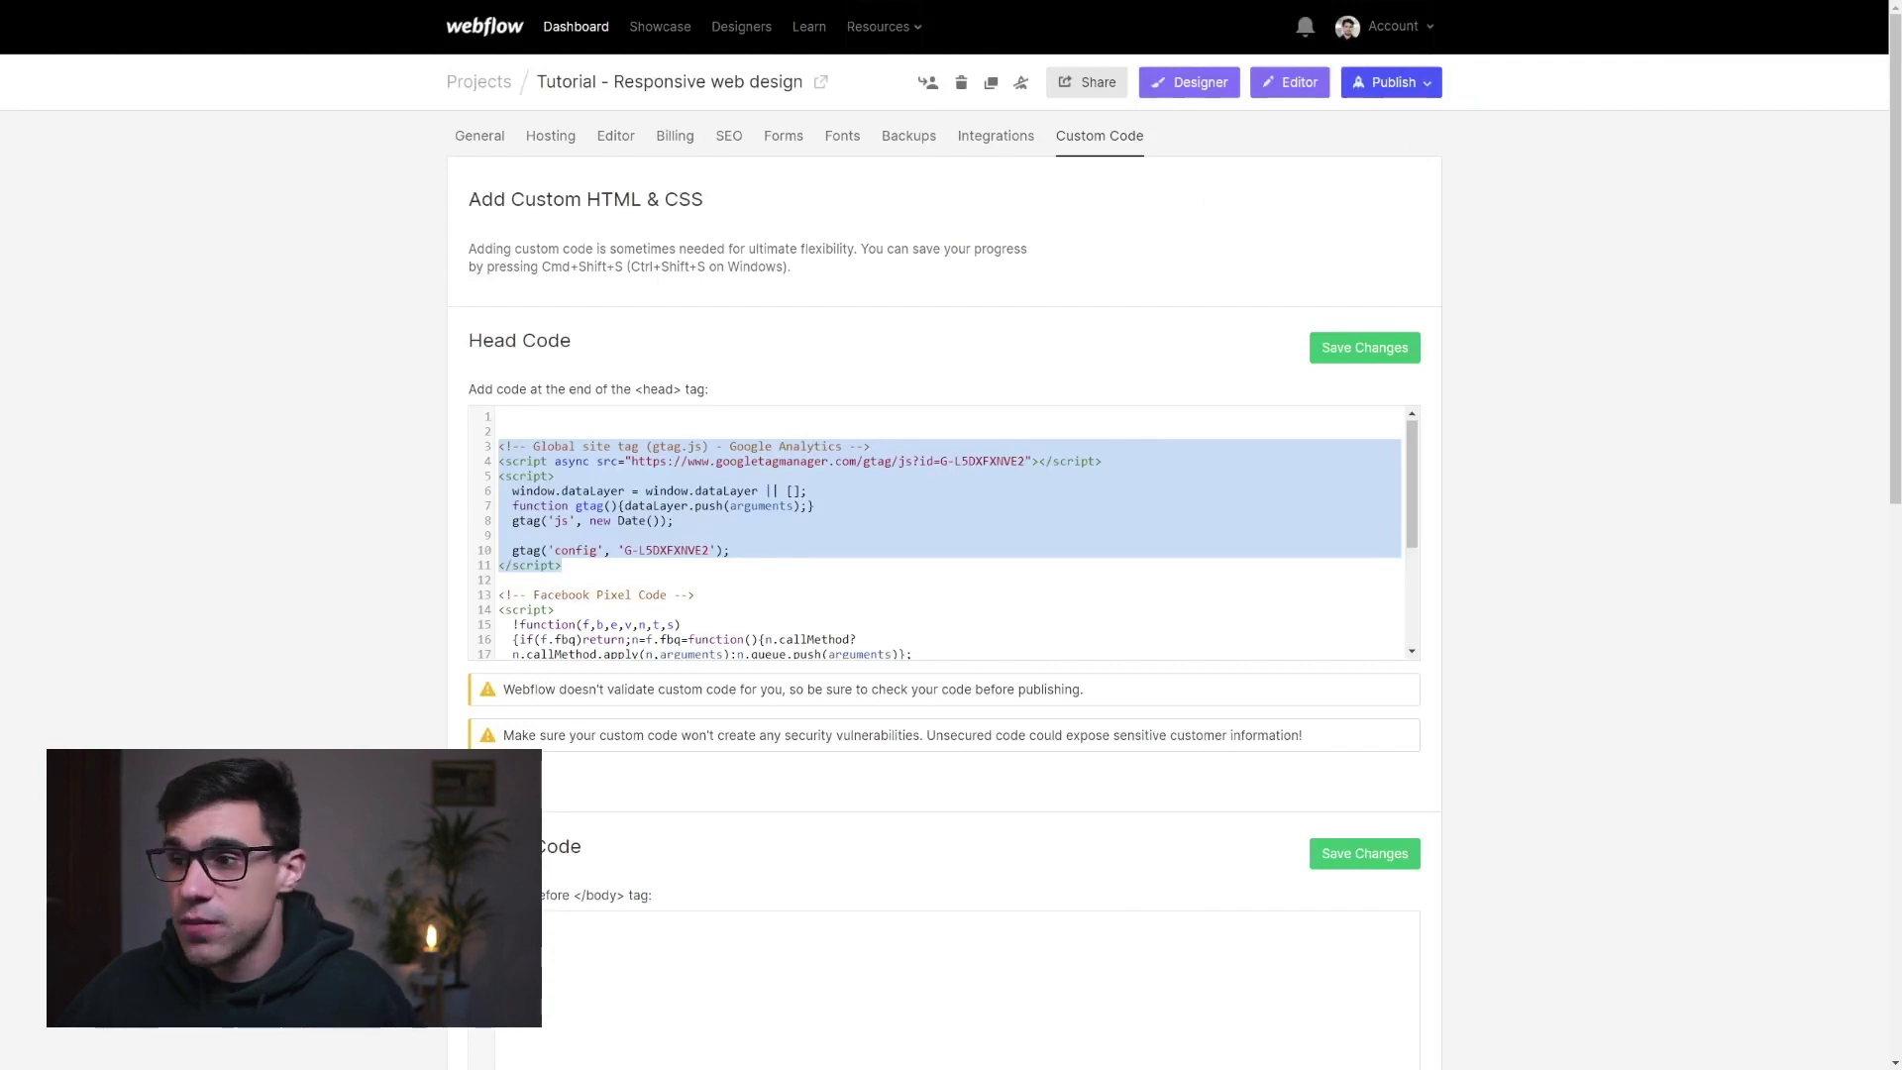
# Select the Google Analytics script block in the Webflow Head Code for copying.
pyautogui.click(604, 462)
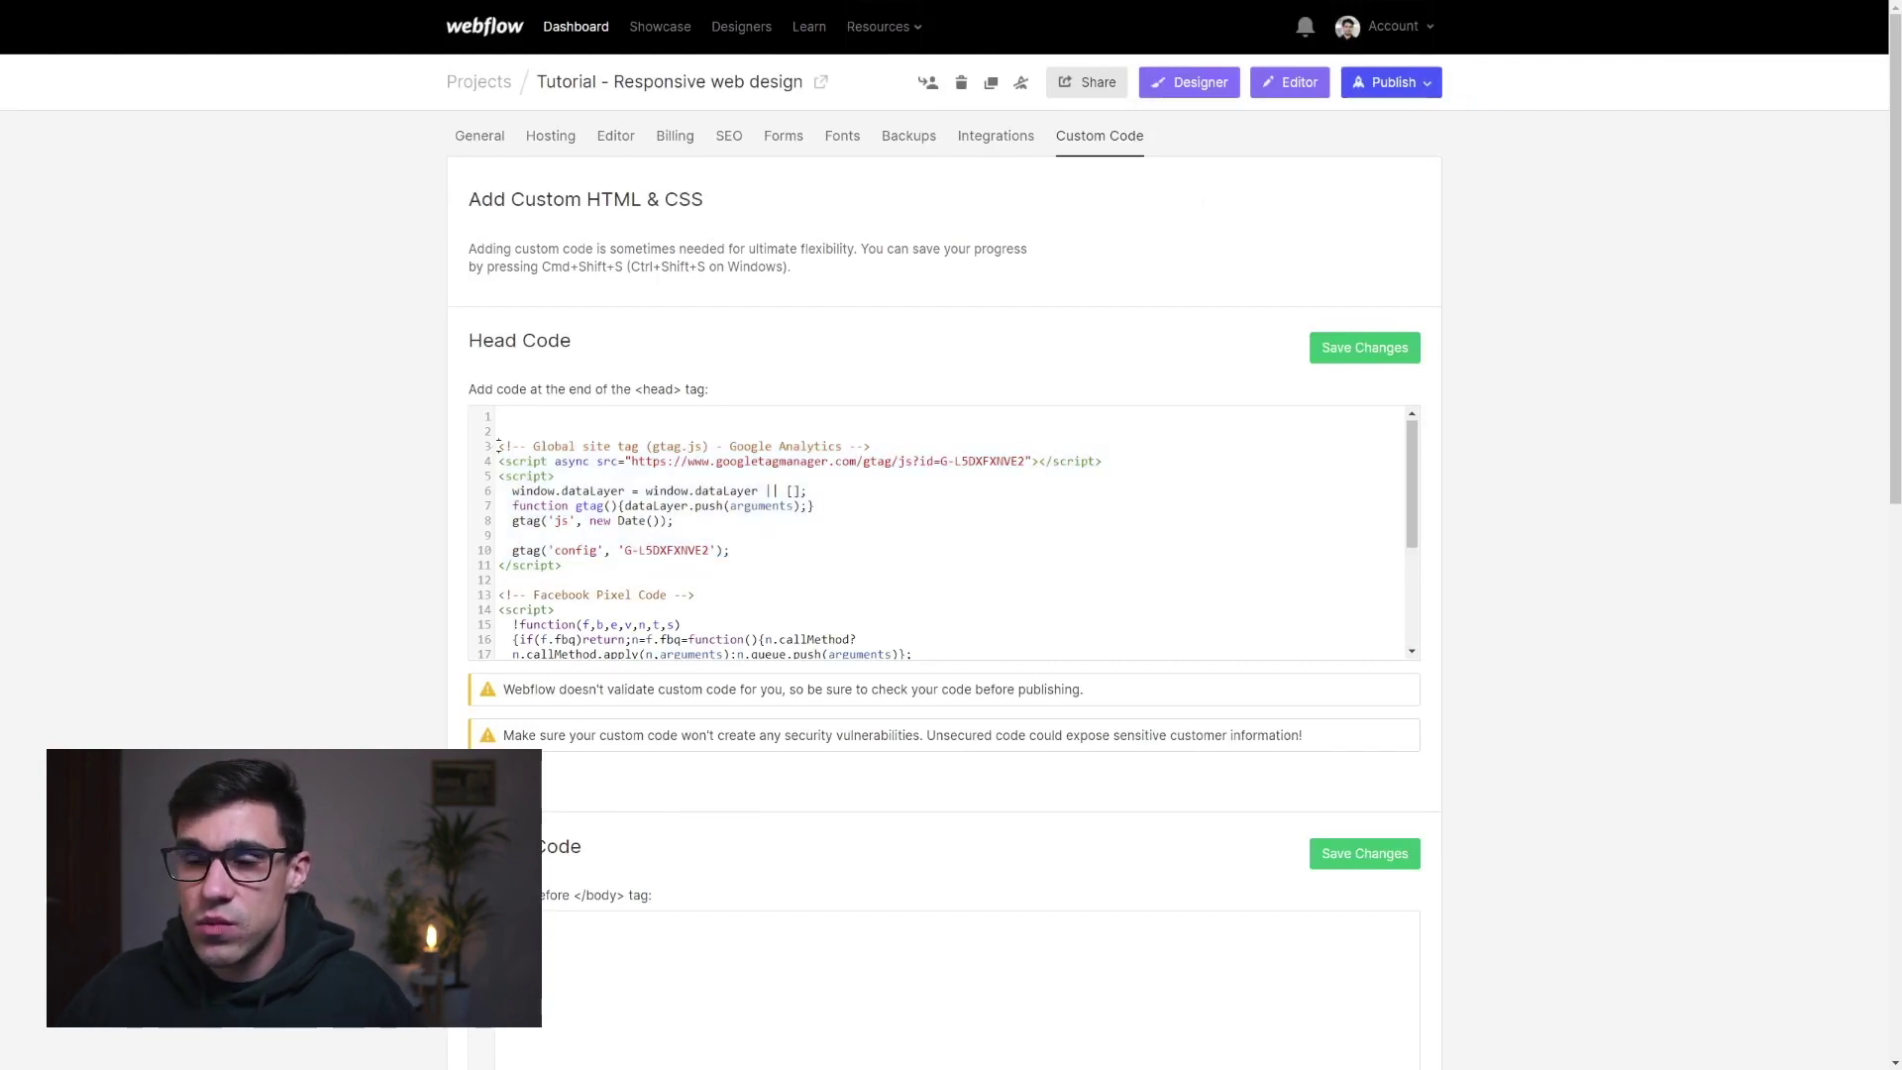
pyautogui.moveTo(498, 448); pyautogui.dragTo(589, 575)
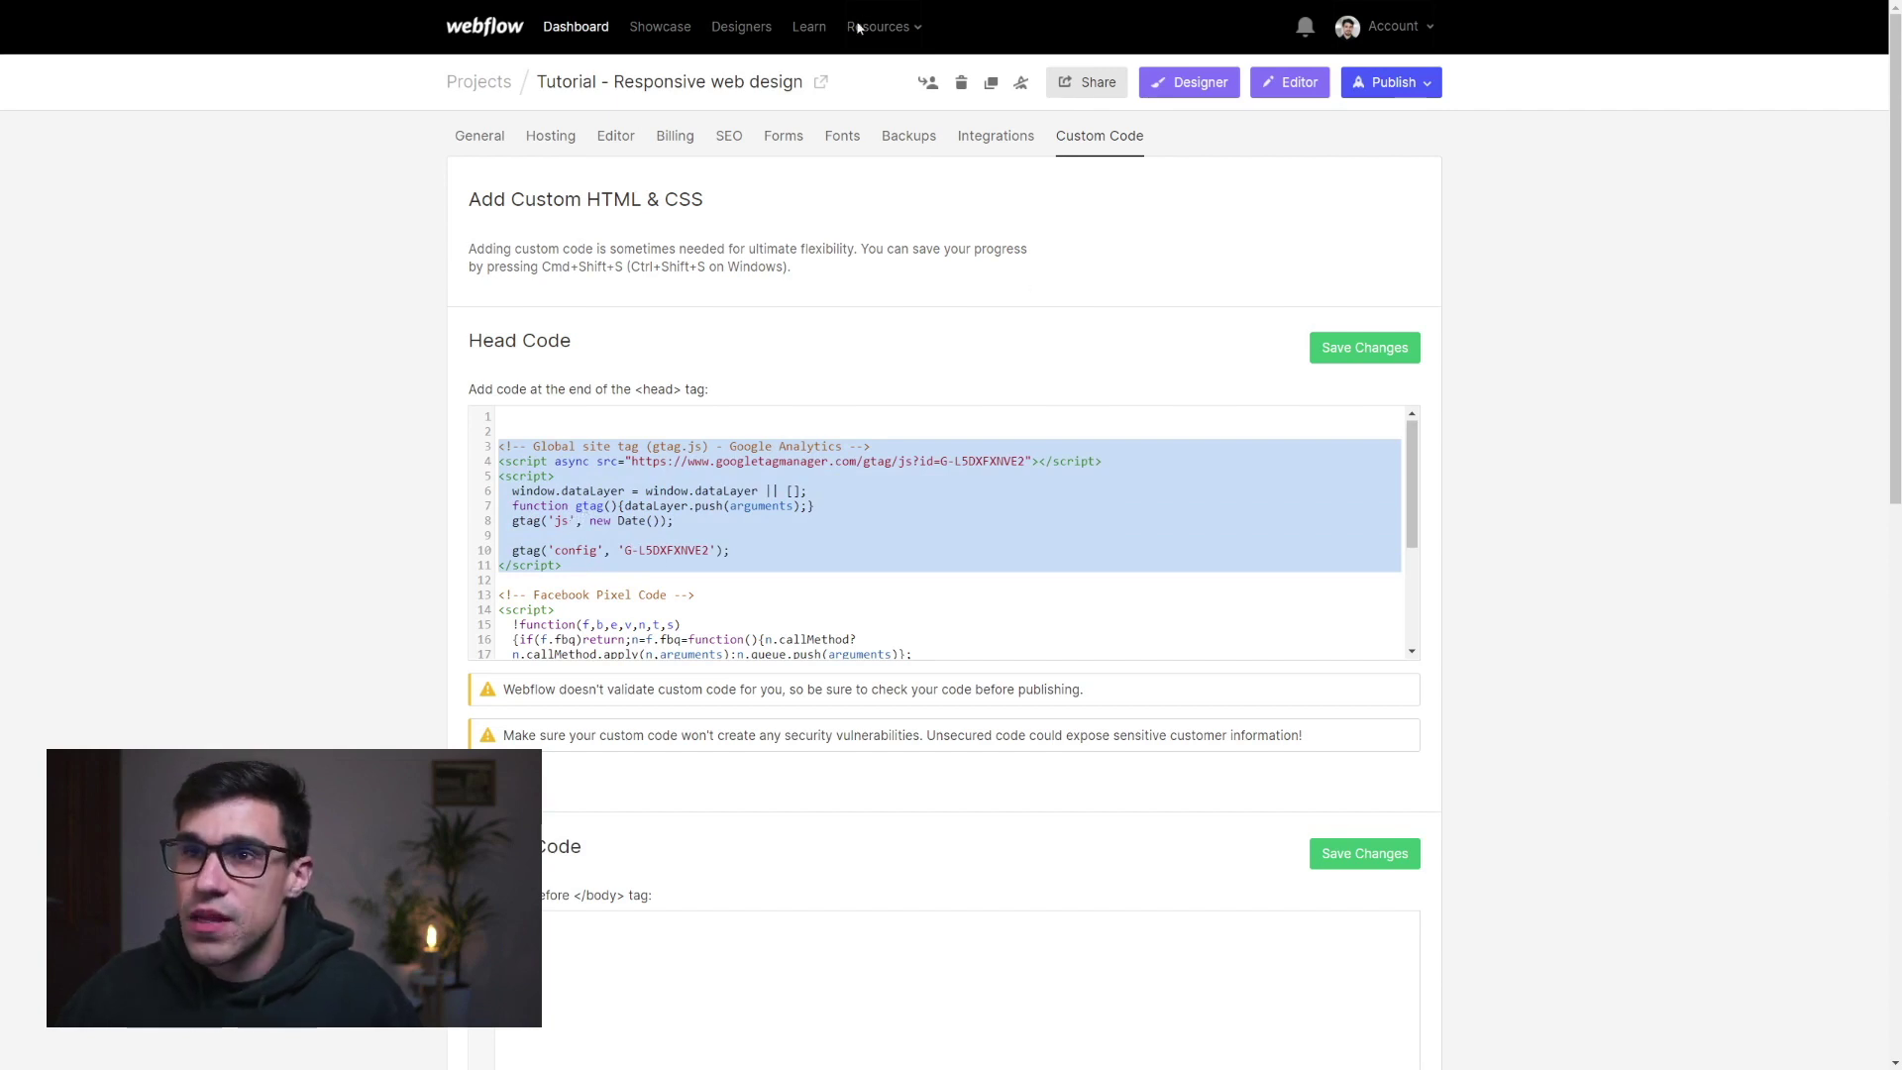
# Paste the Google Analytics script into Cookie Oven, tag it Analytics, and bake it.
pyautogui.hotkey('ctrl', 'Tab')
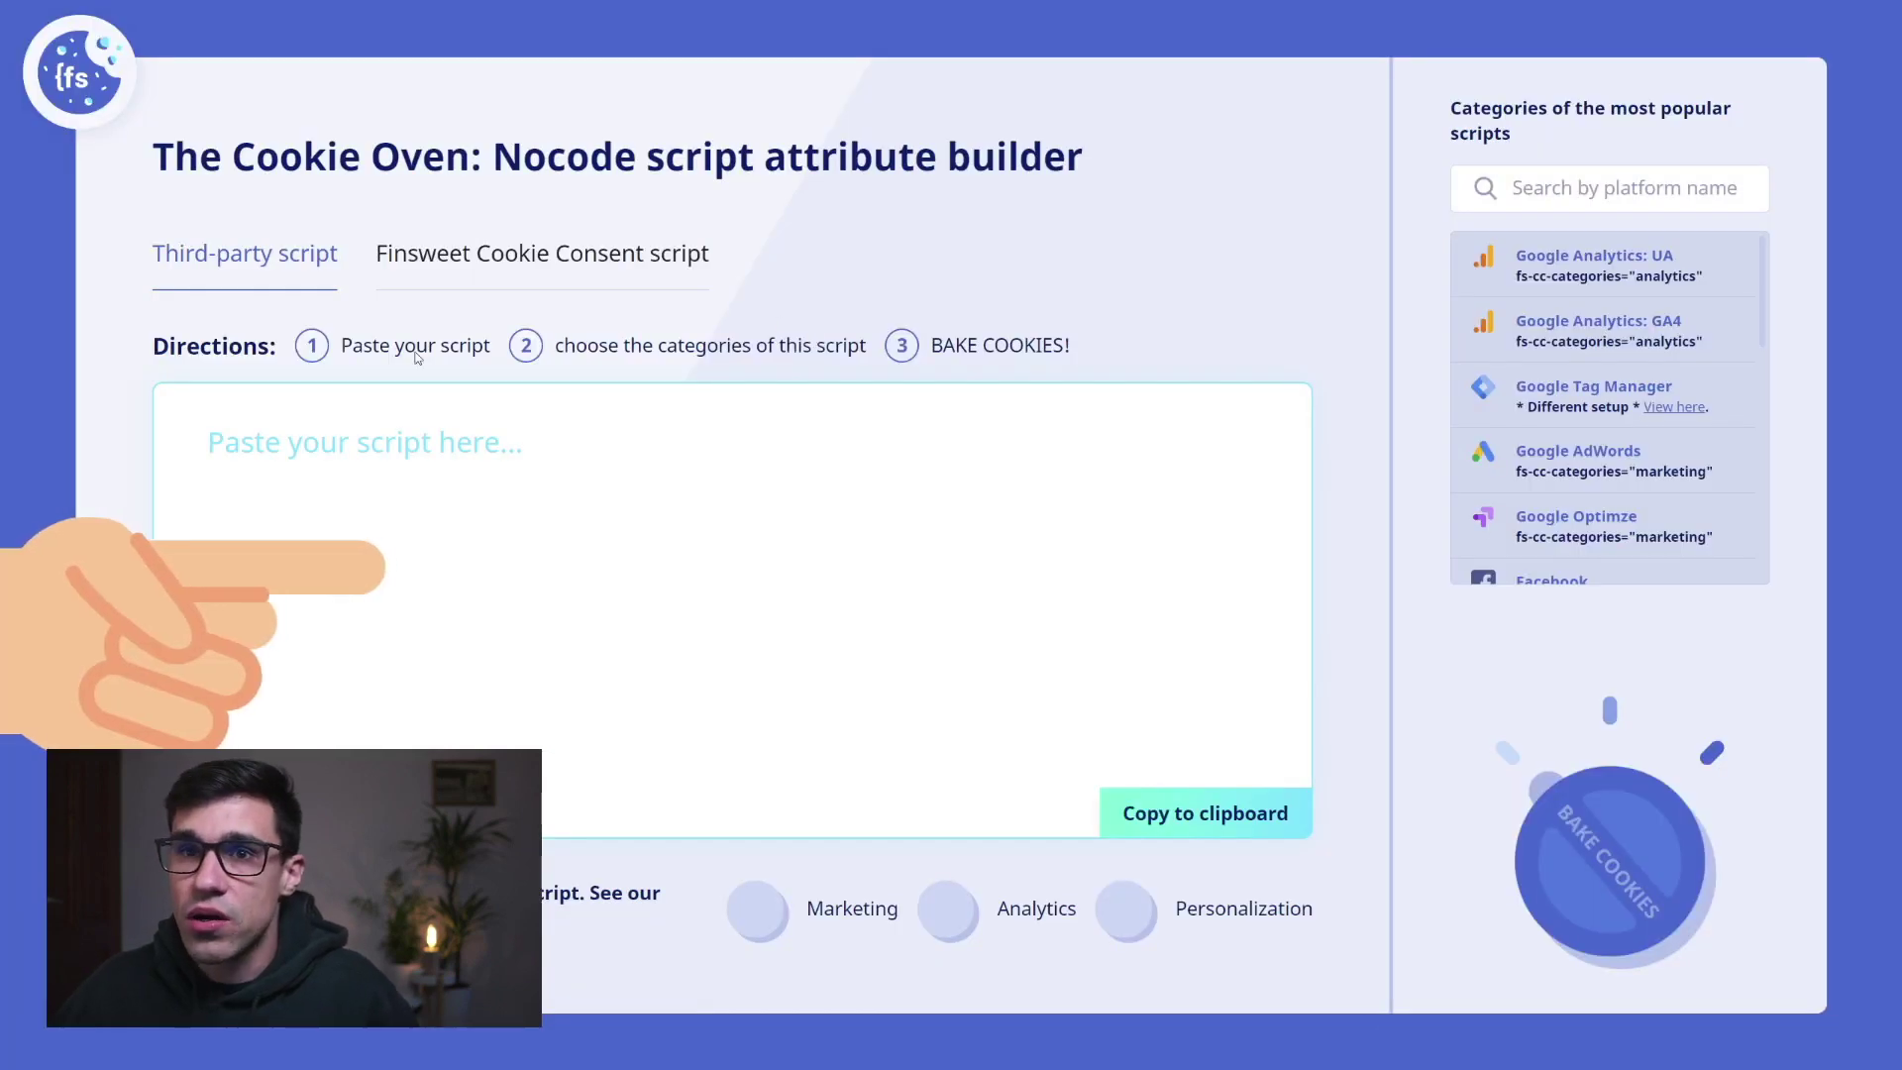
pyautogui.click(589, 493)
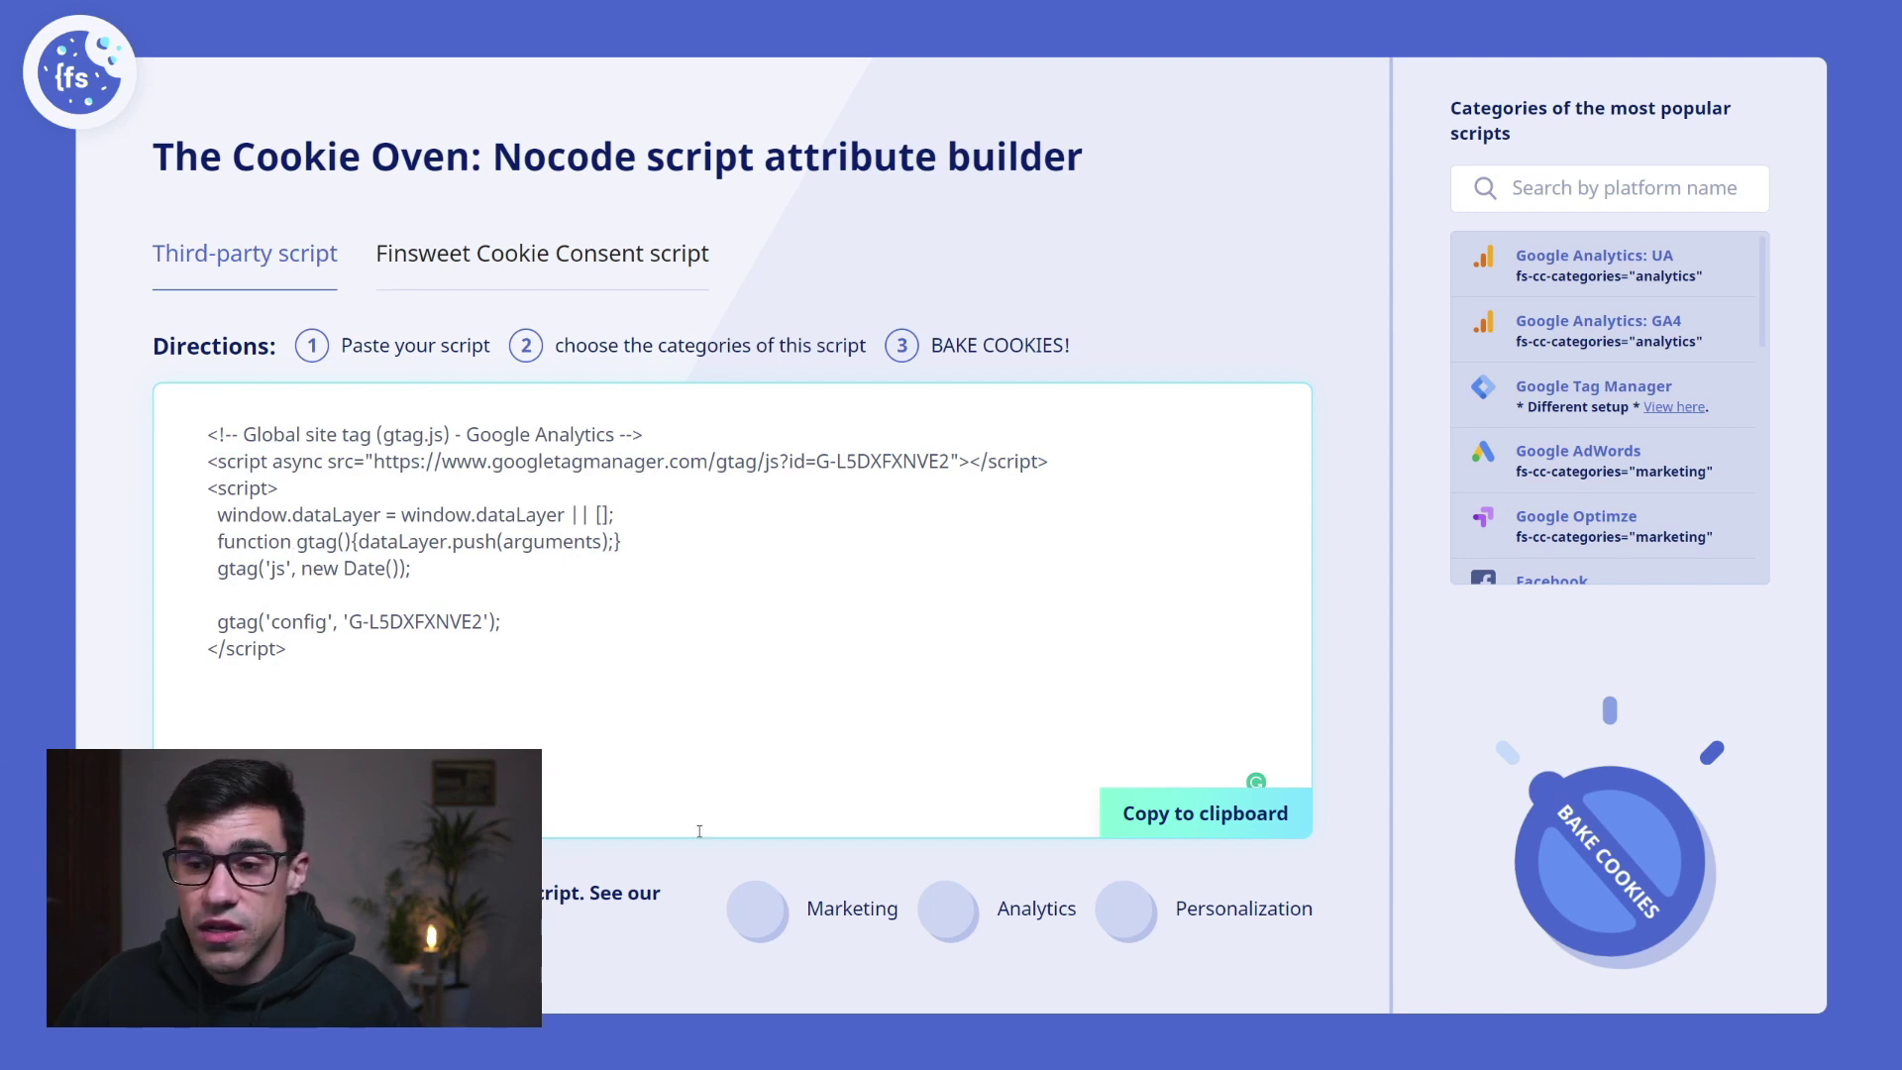
pyautogui.click(939, 920)
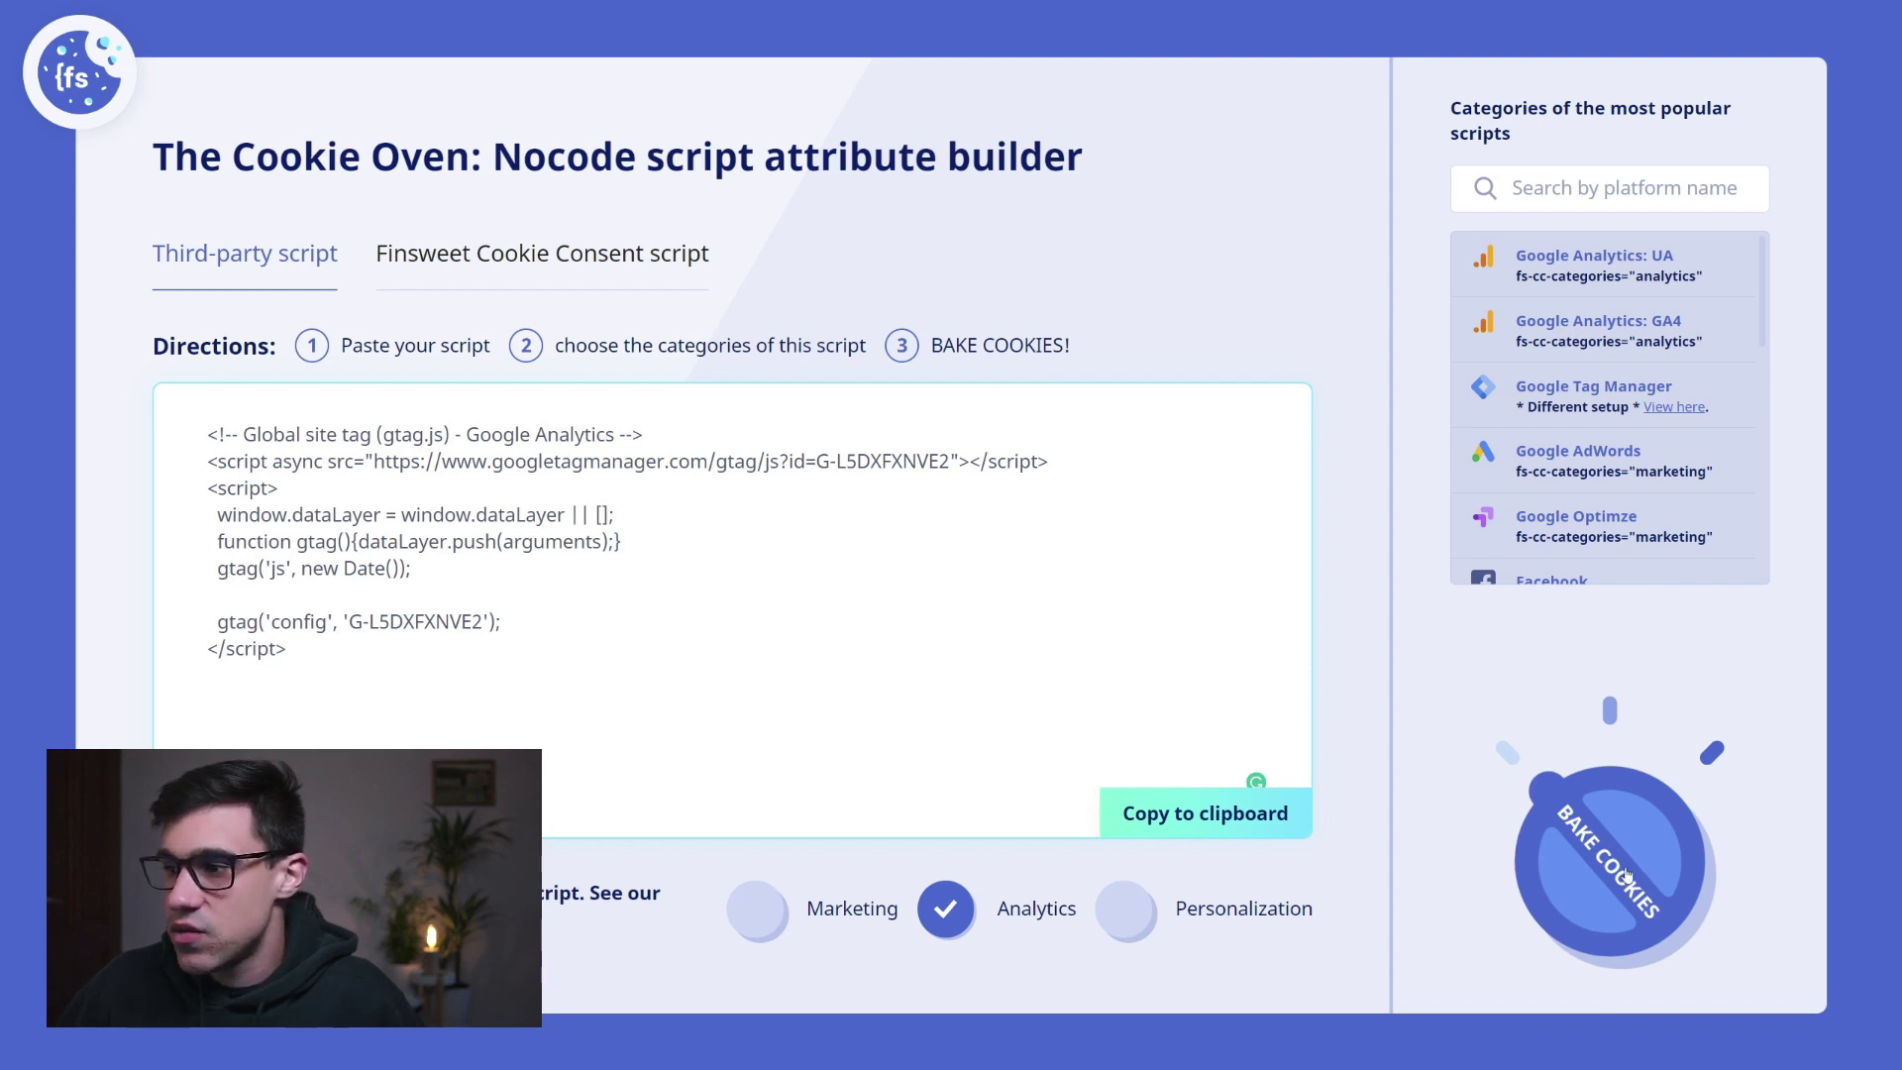
pyautogui.click(1624, 865)
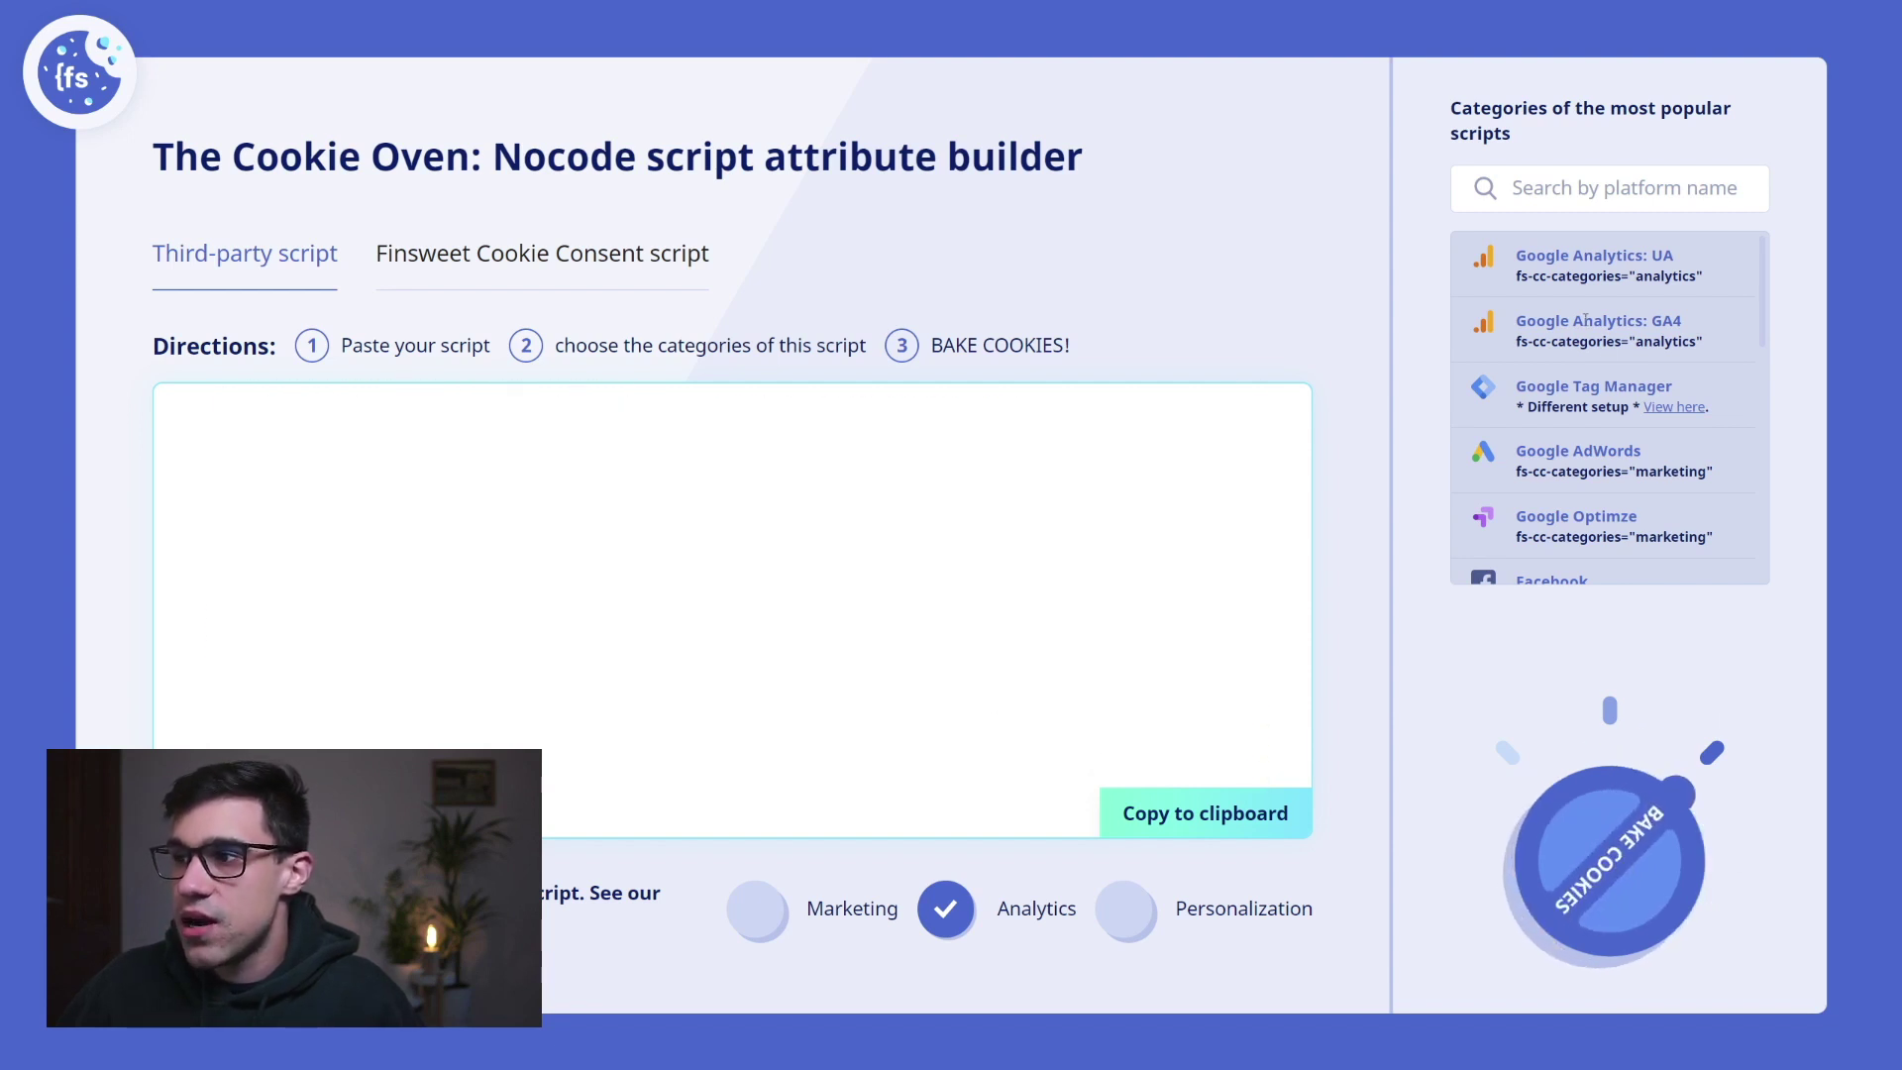
# Review the fs-cc type and analytics category attributes added to the baked script.
pyautogui.scroll(-1, 1596, 387)
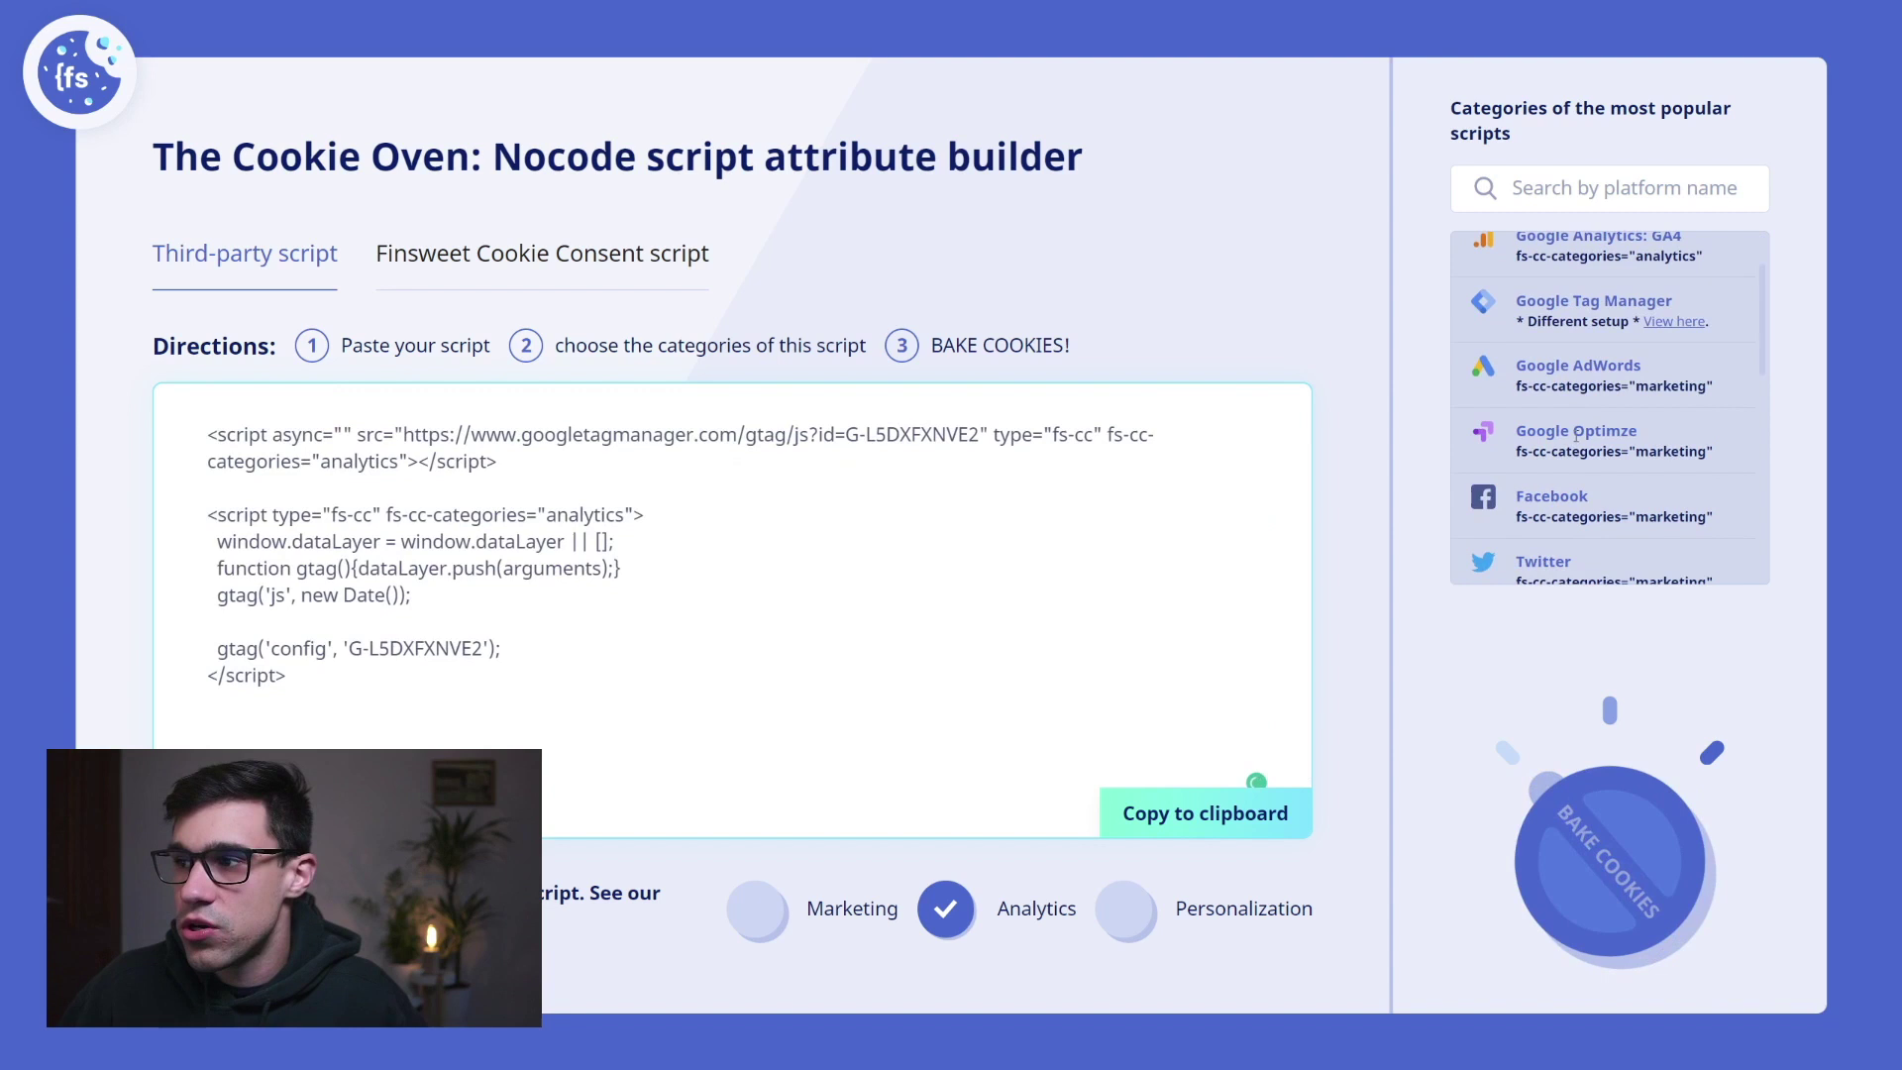
pyautogui.scroll(-5, 1560, 500)
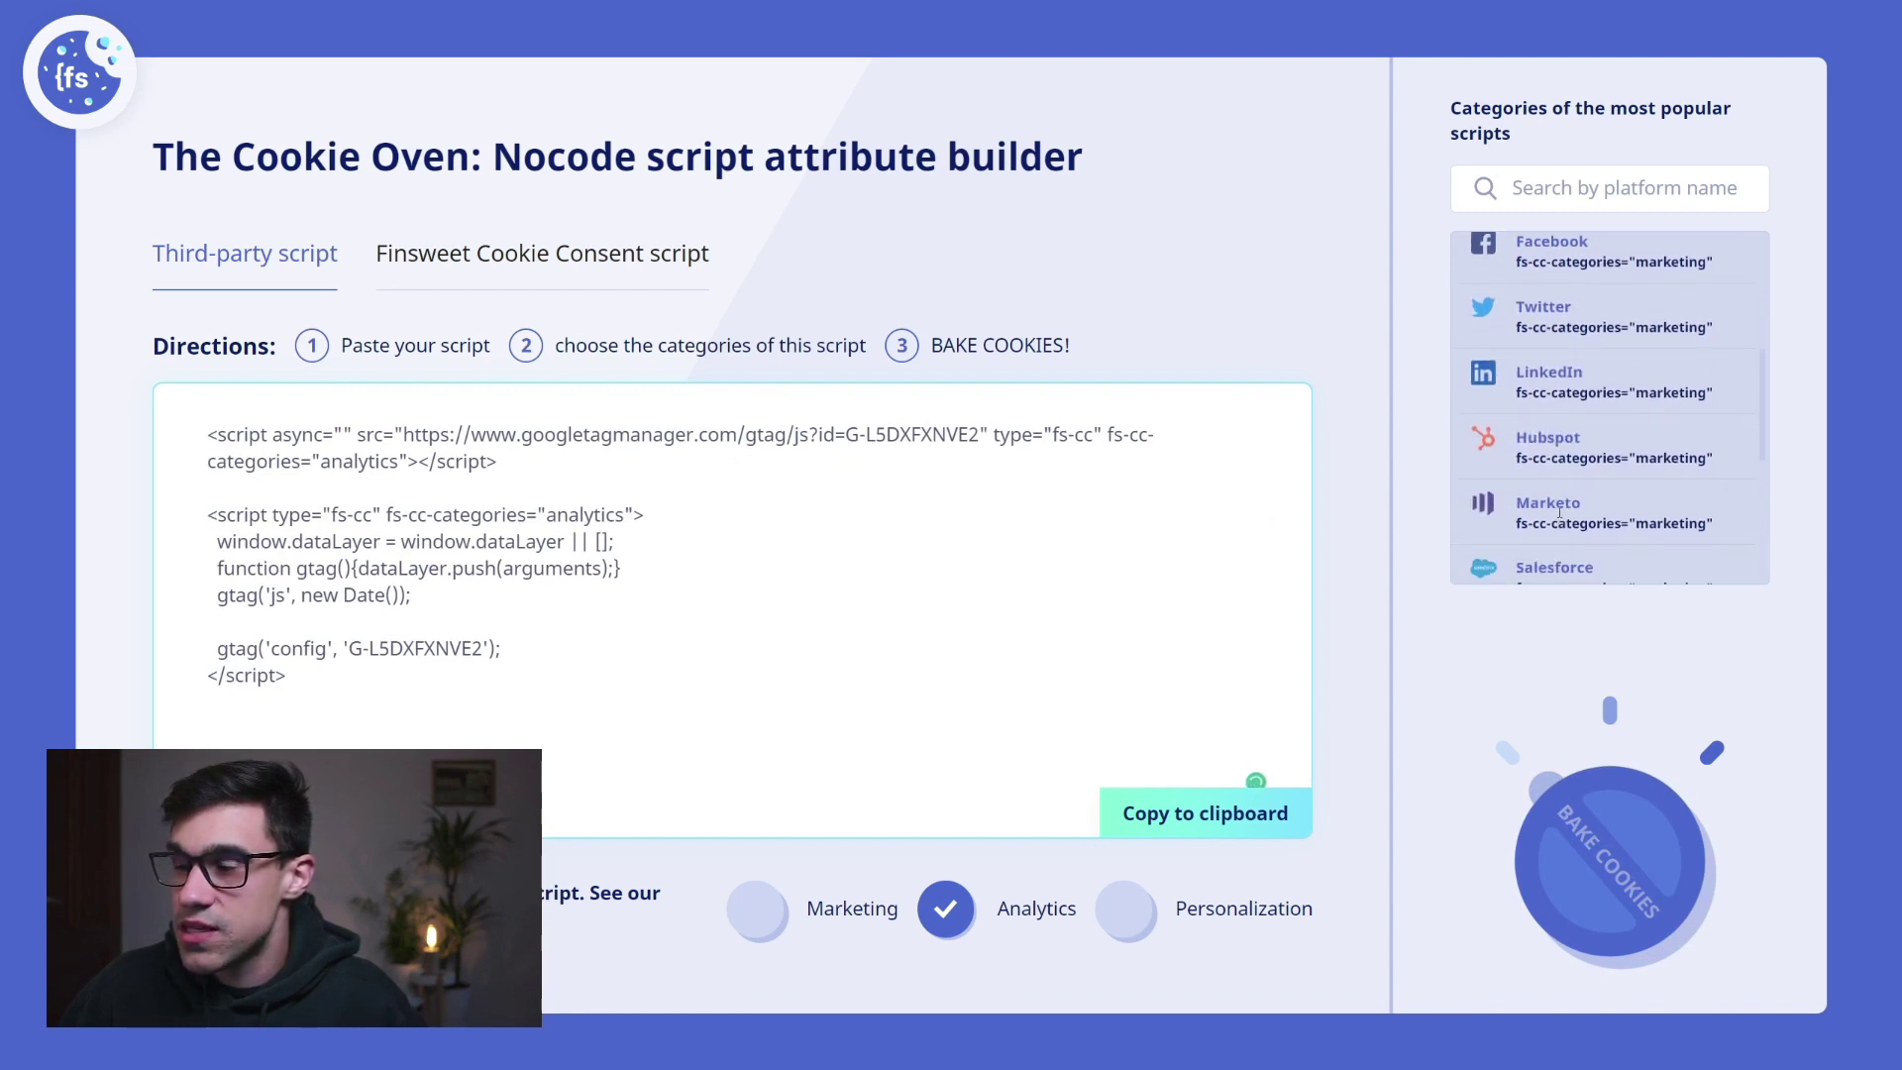
pyautogui.scroll(3, 1561, 511)
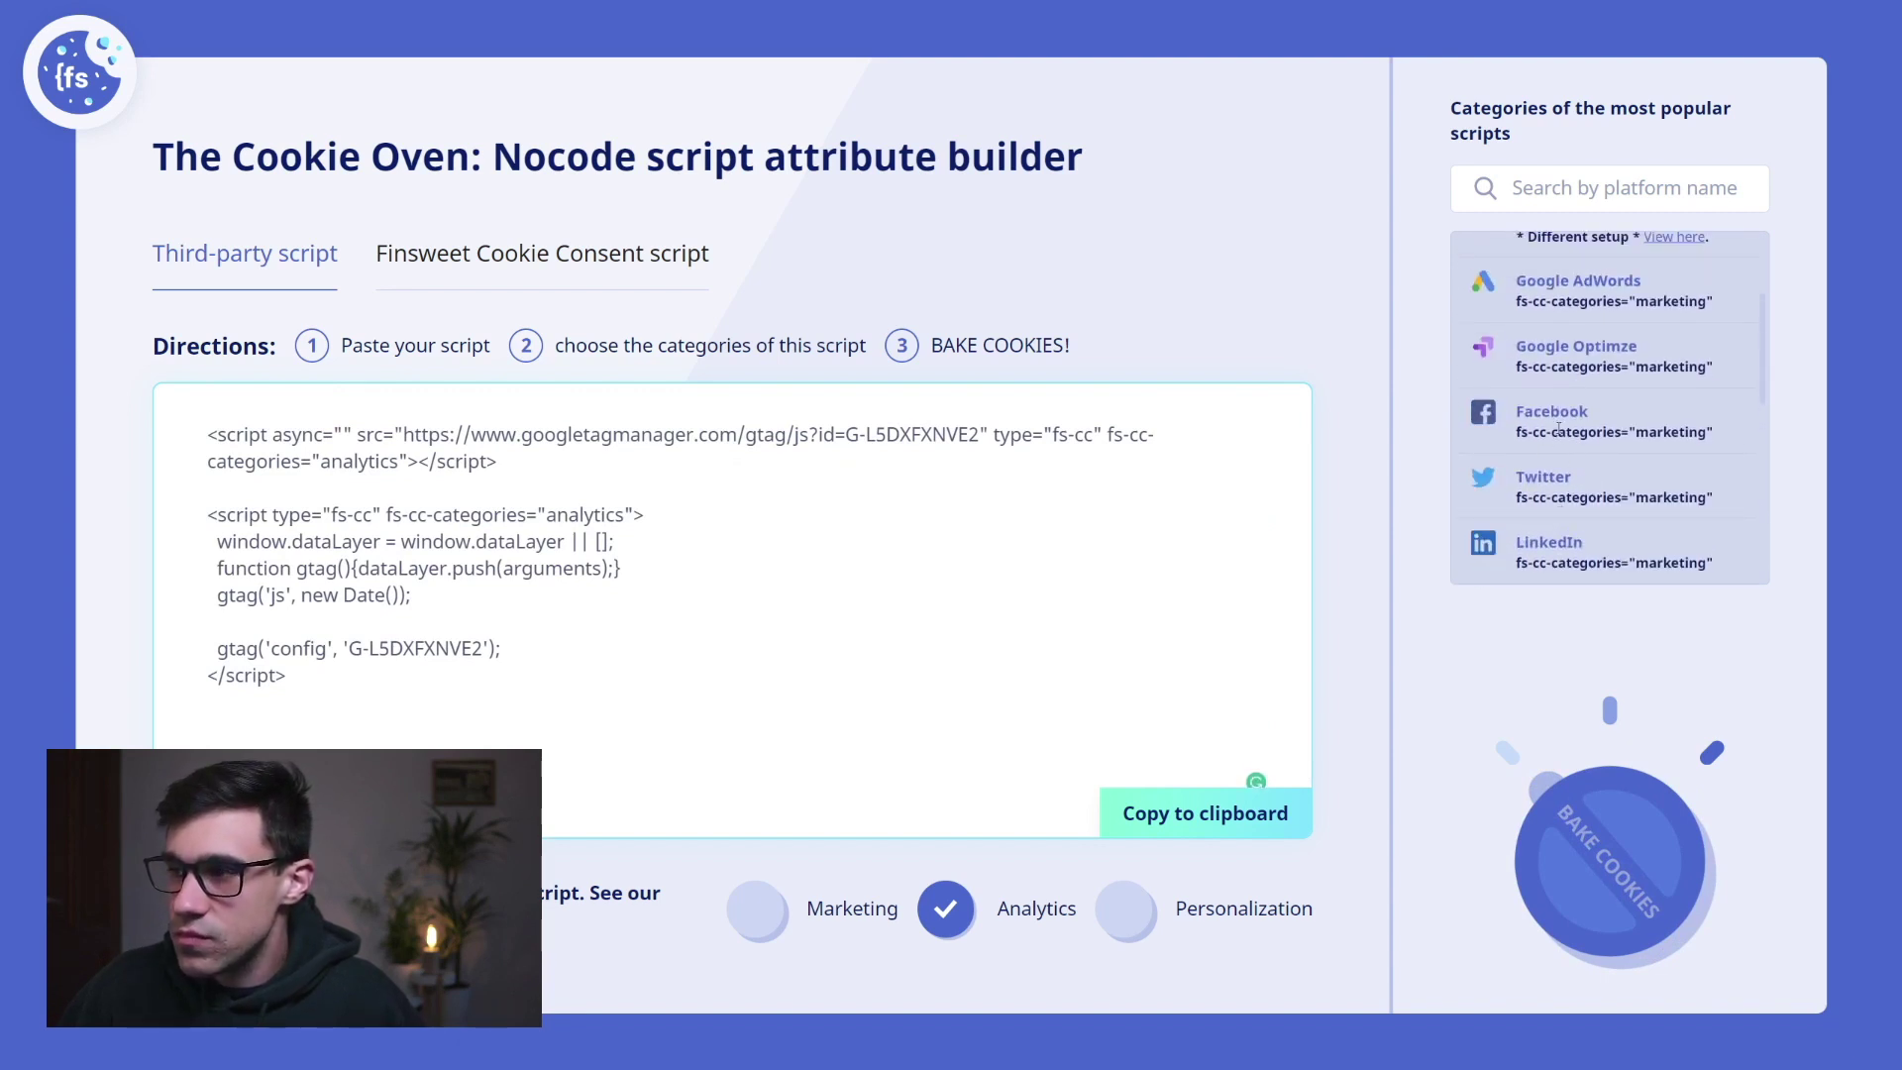
pyautogui.scroll(3, 1583, 430)
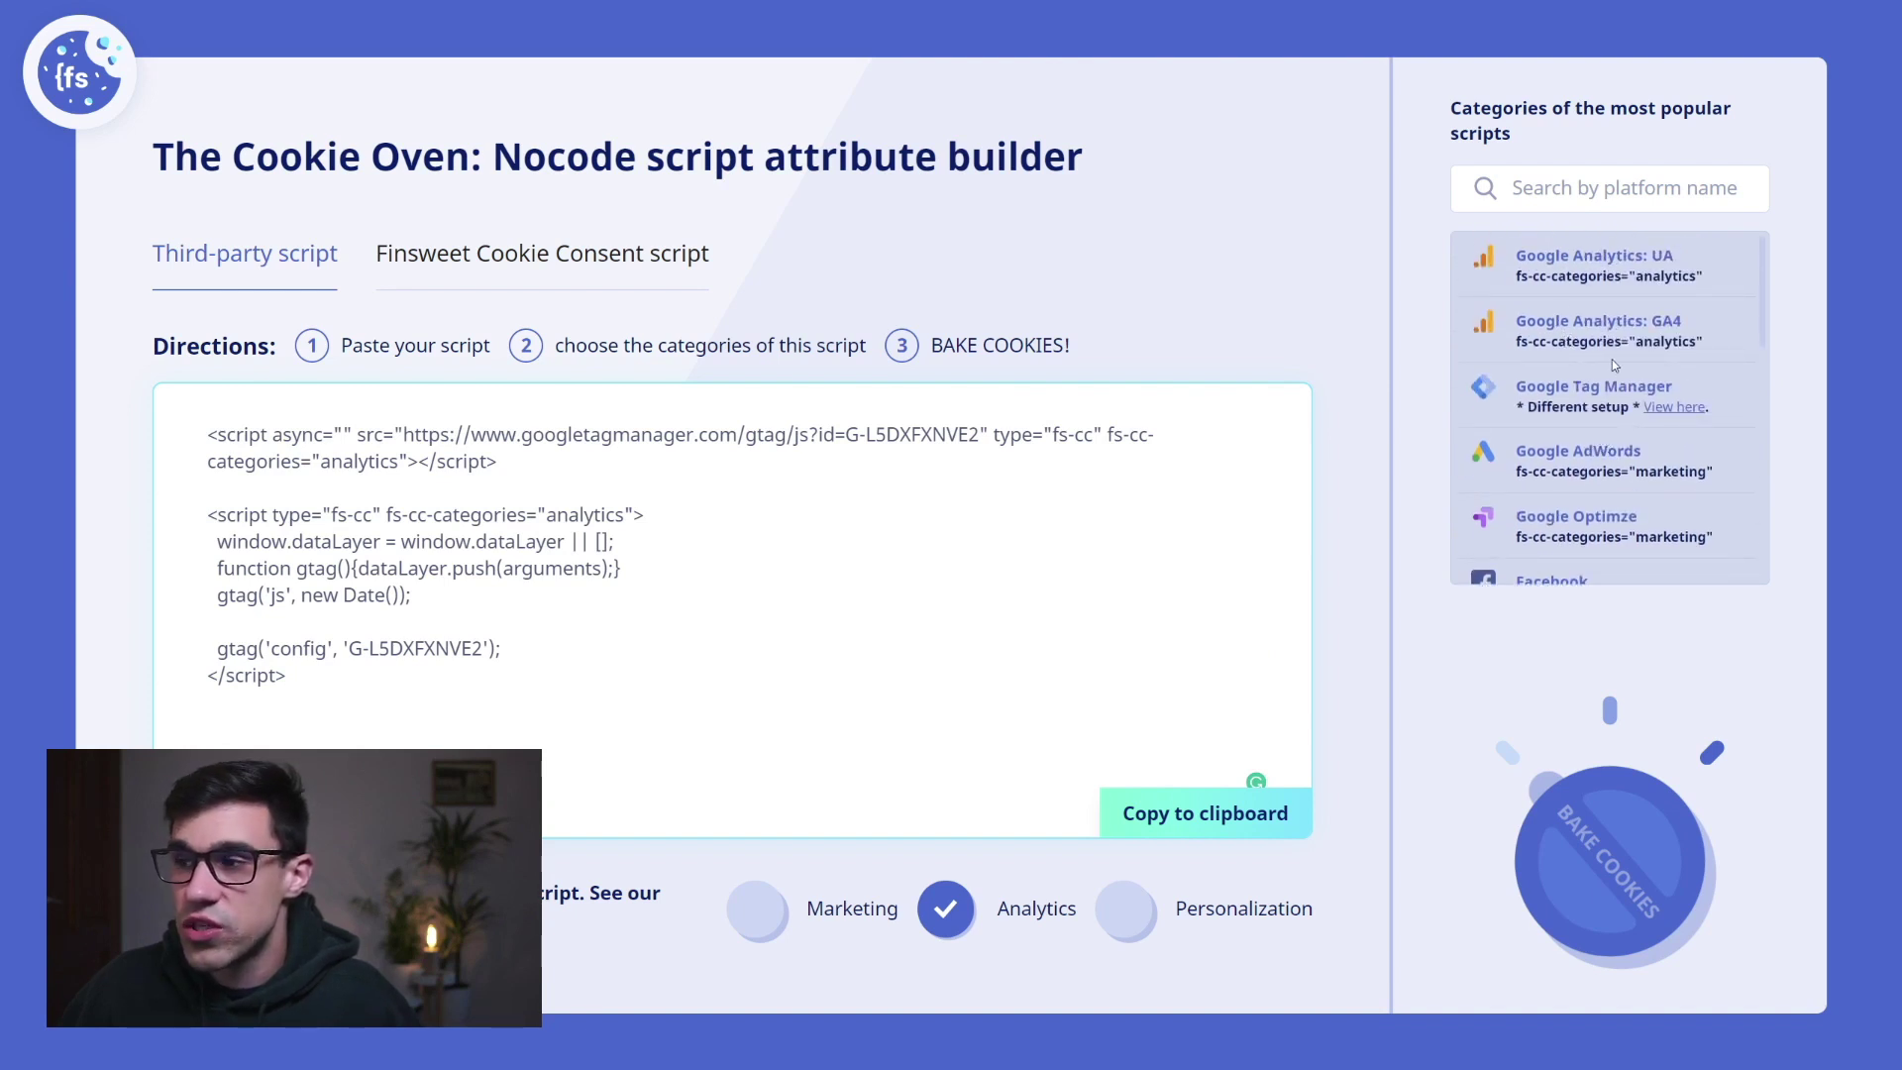
pyautogui.scroll(-9, 1612, 450)
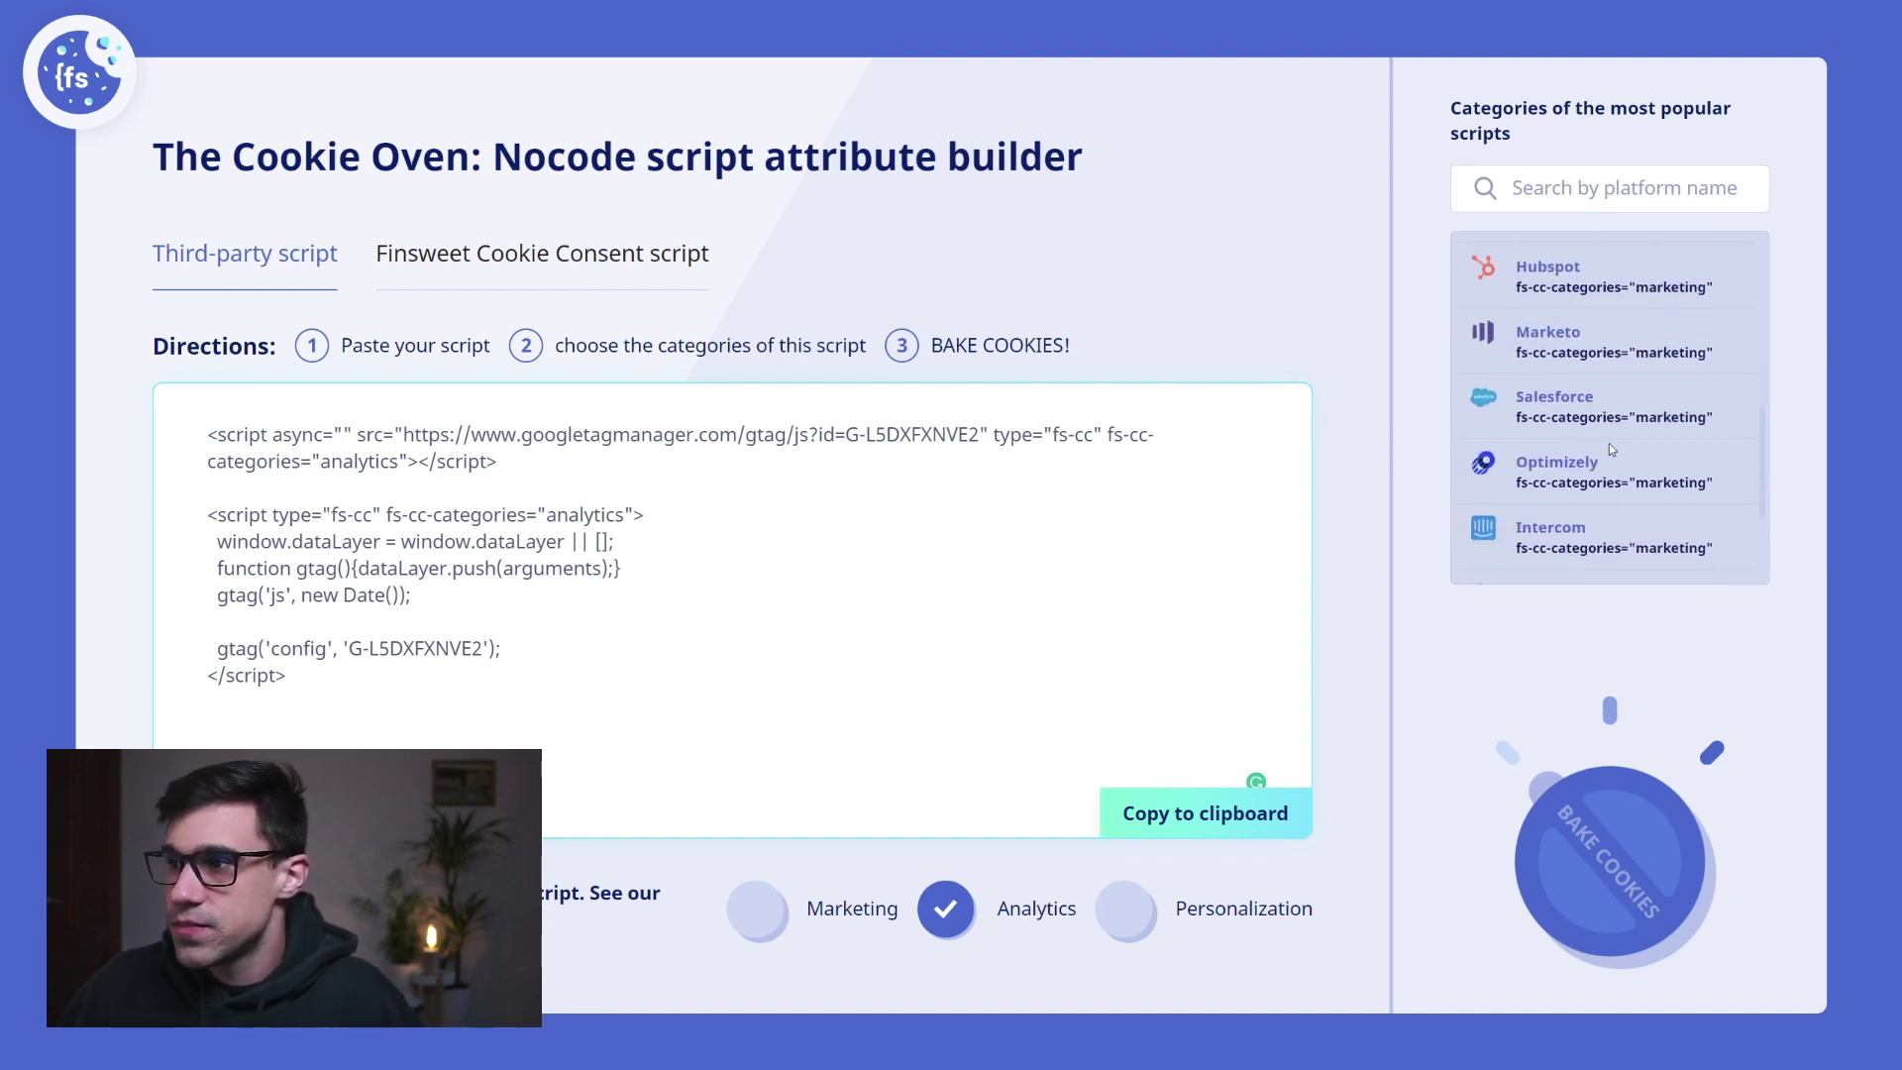
pyautogui.scroll(-1, 1622, 478)
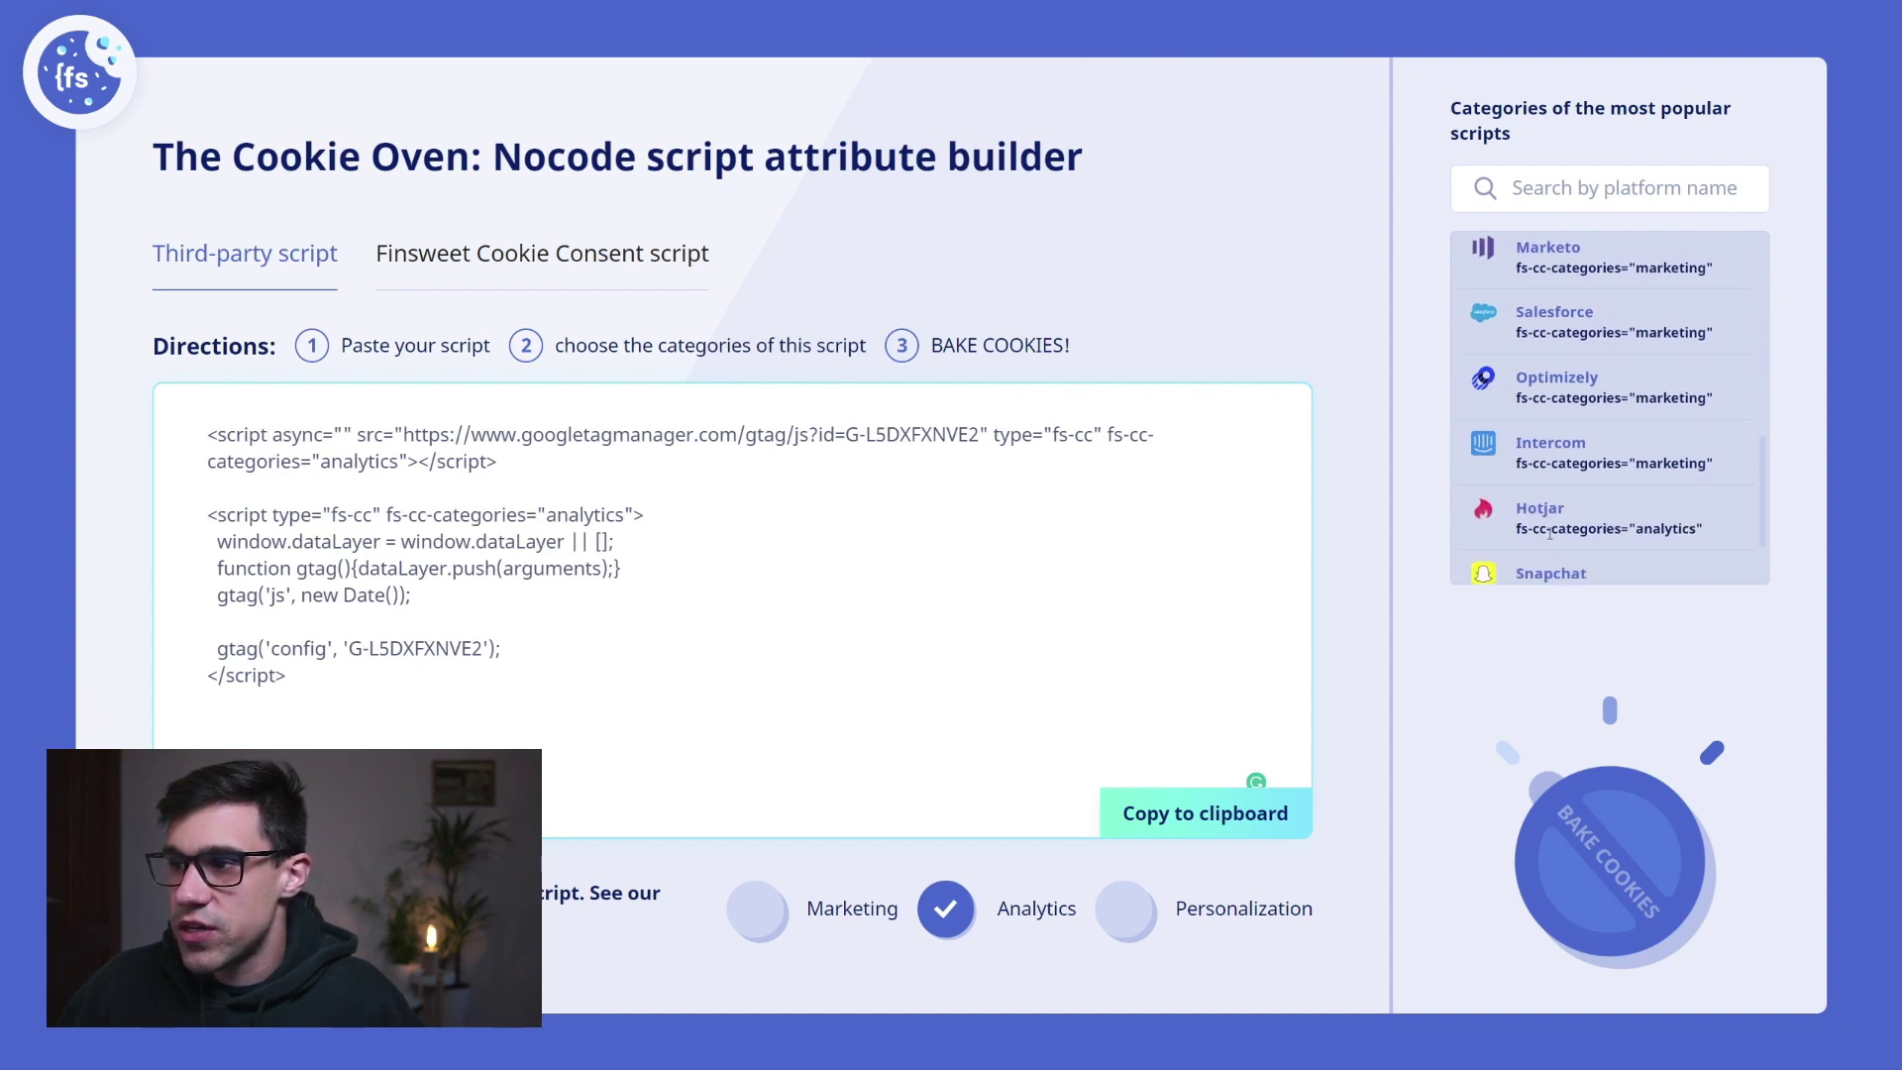
pyautogui.scroll(-2, 1552, 532)
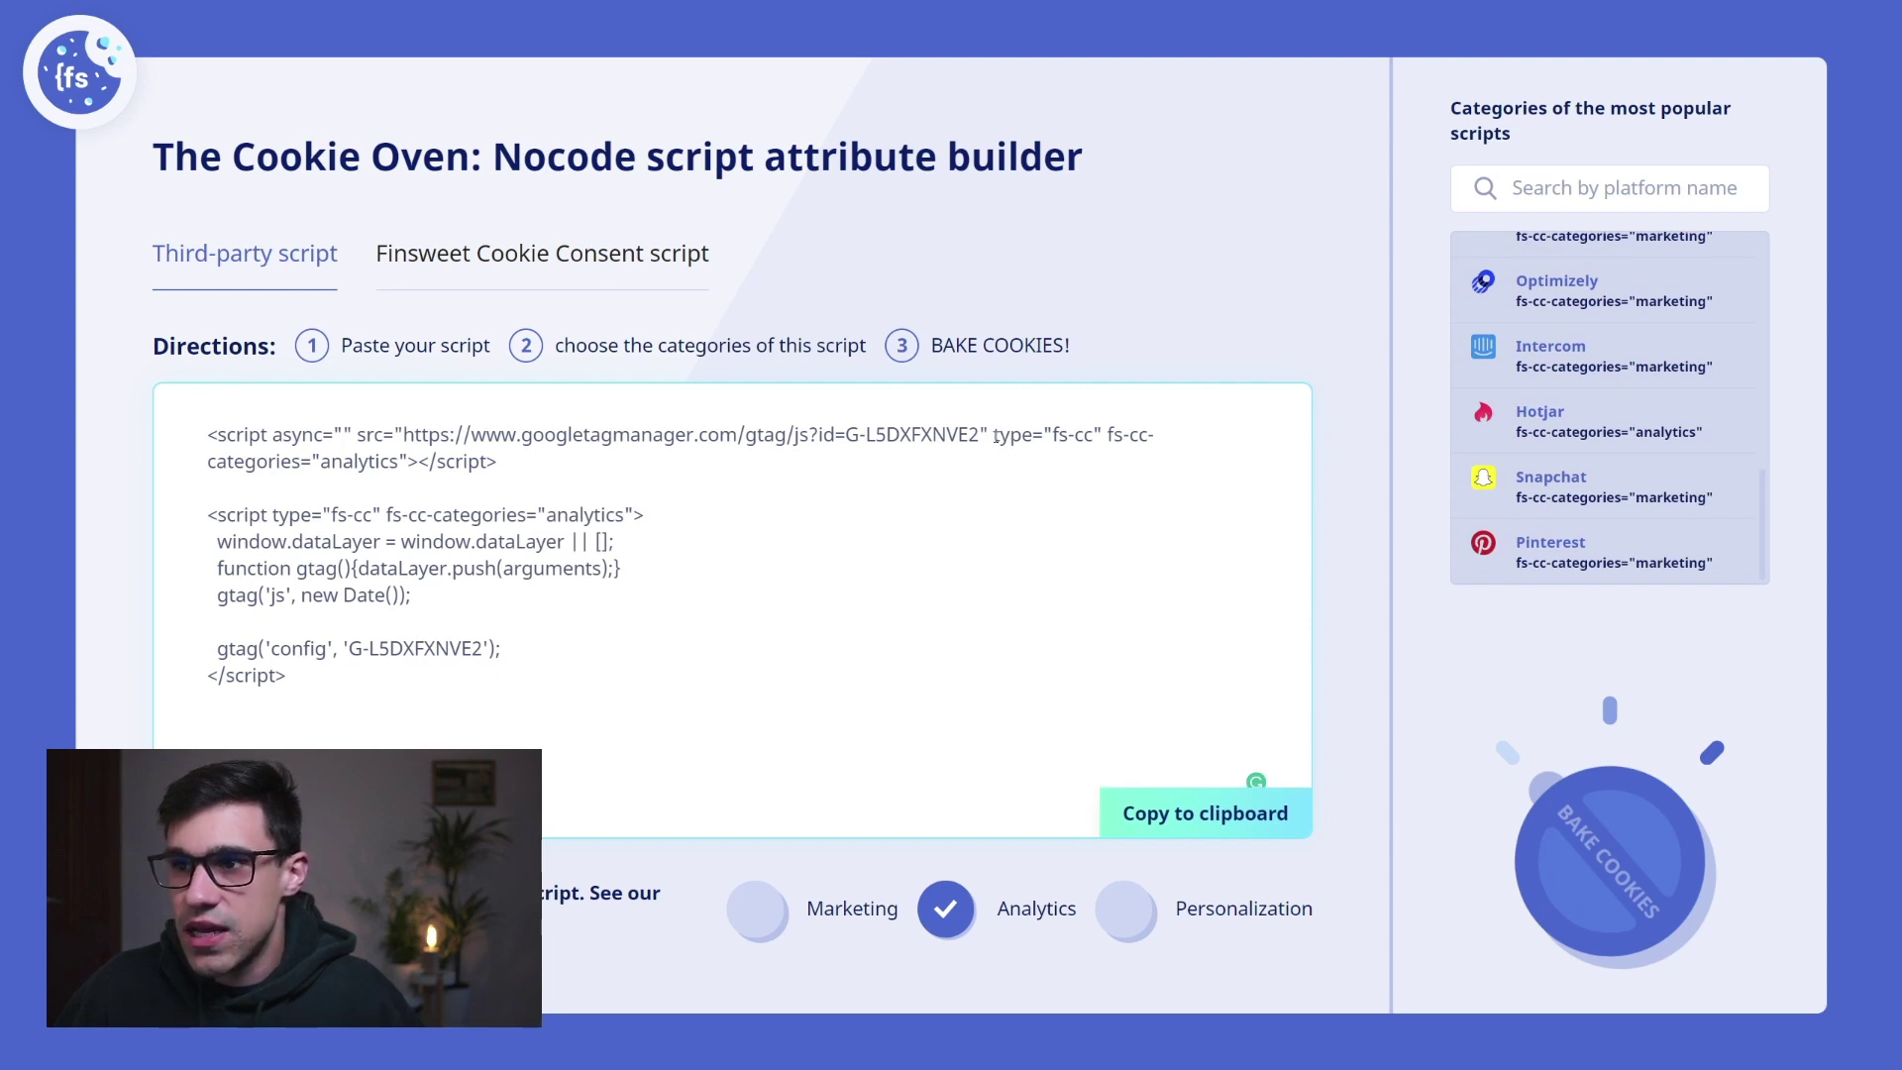
pyautogui.moveTo(995, 436); pyautogui.dragTo(1155, 436)
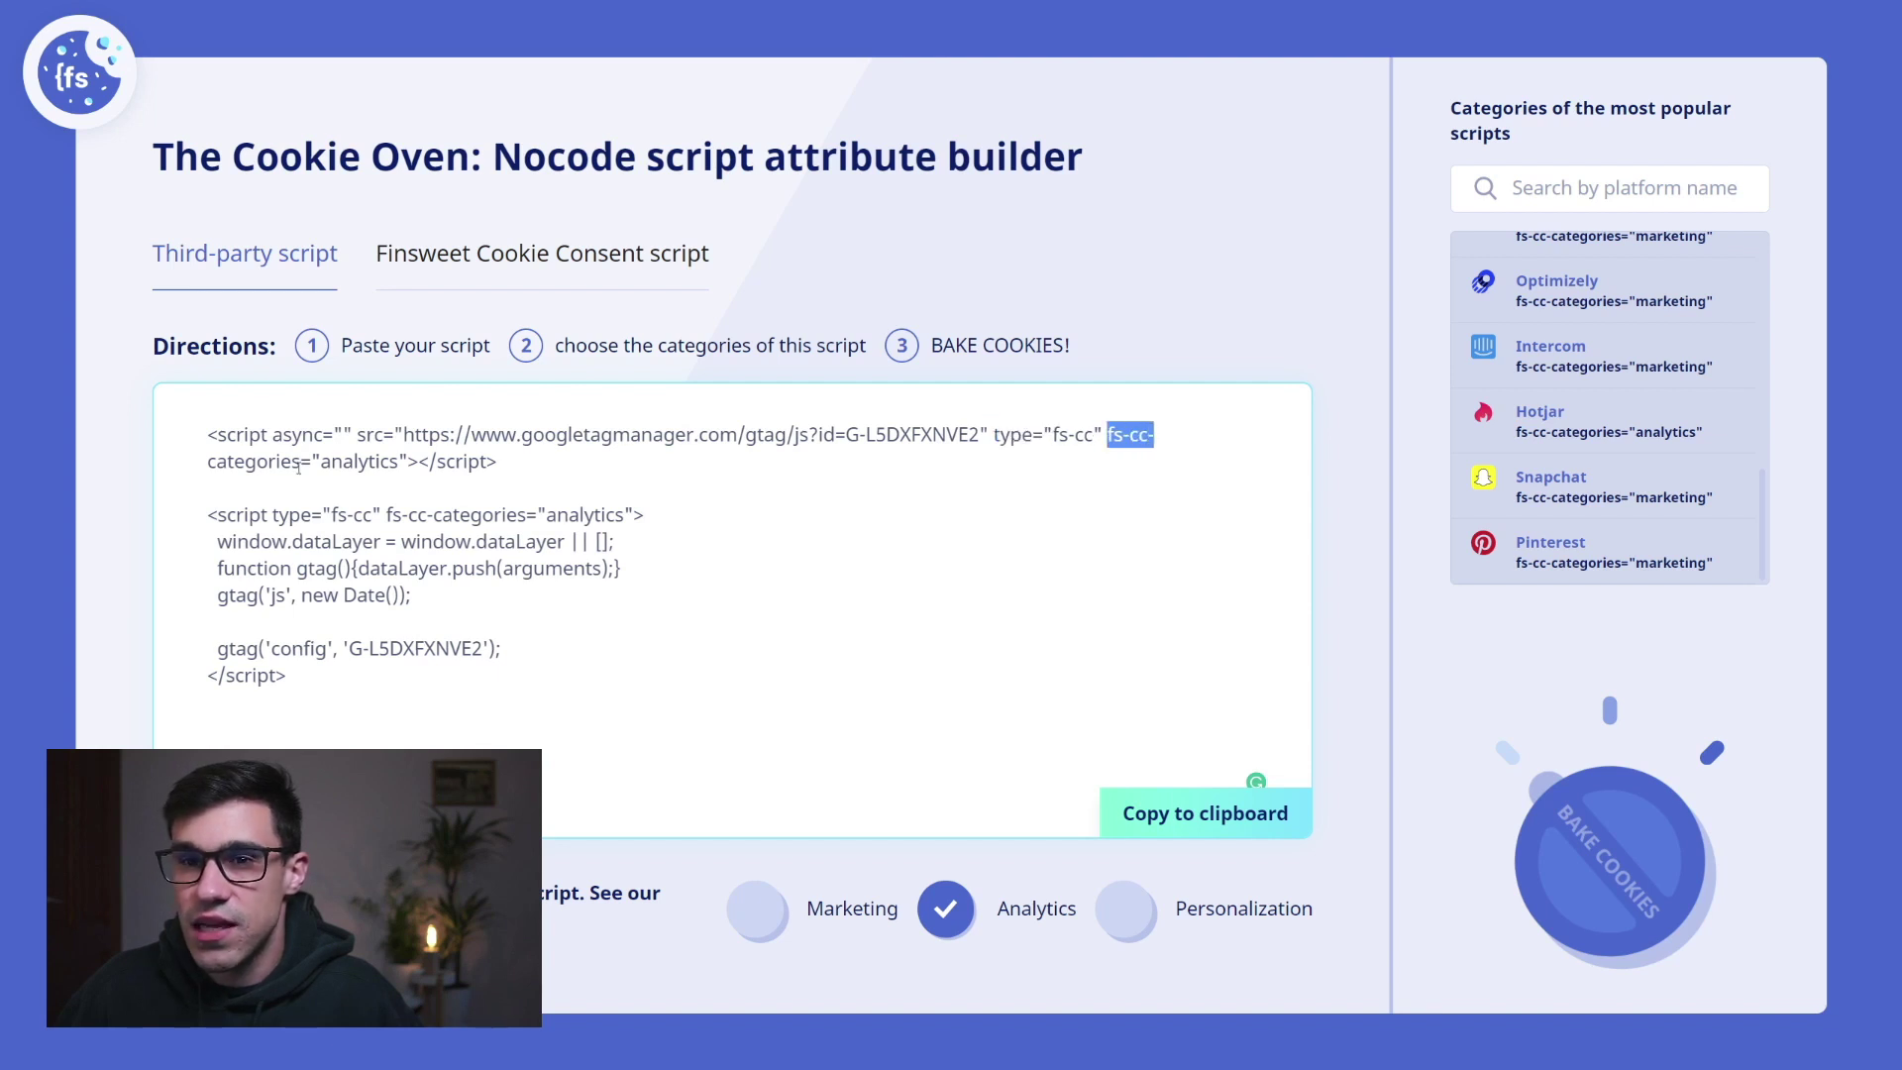
pyautogui.moveTo(320, 461); pyautogui.dragTo(389, 462)
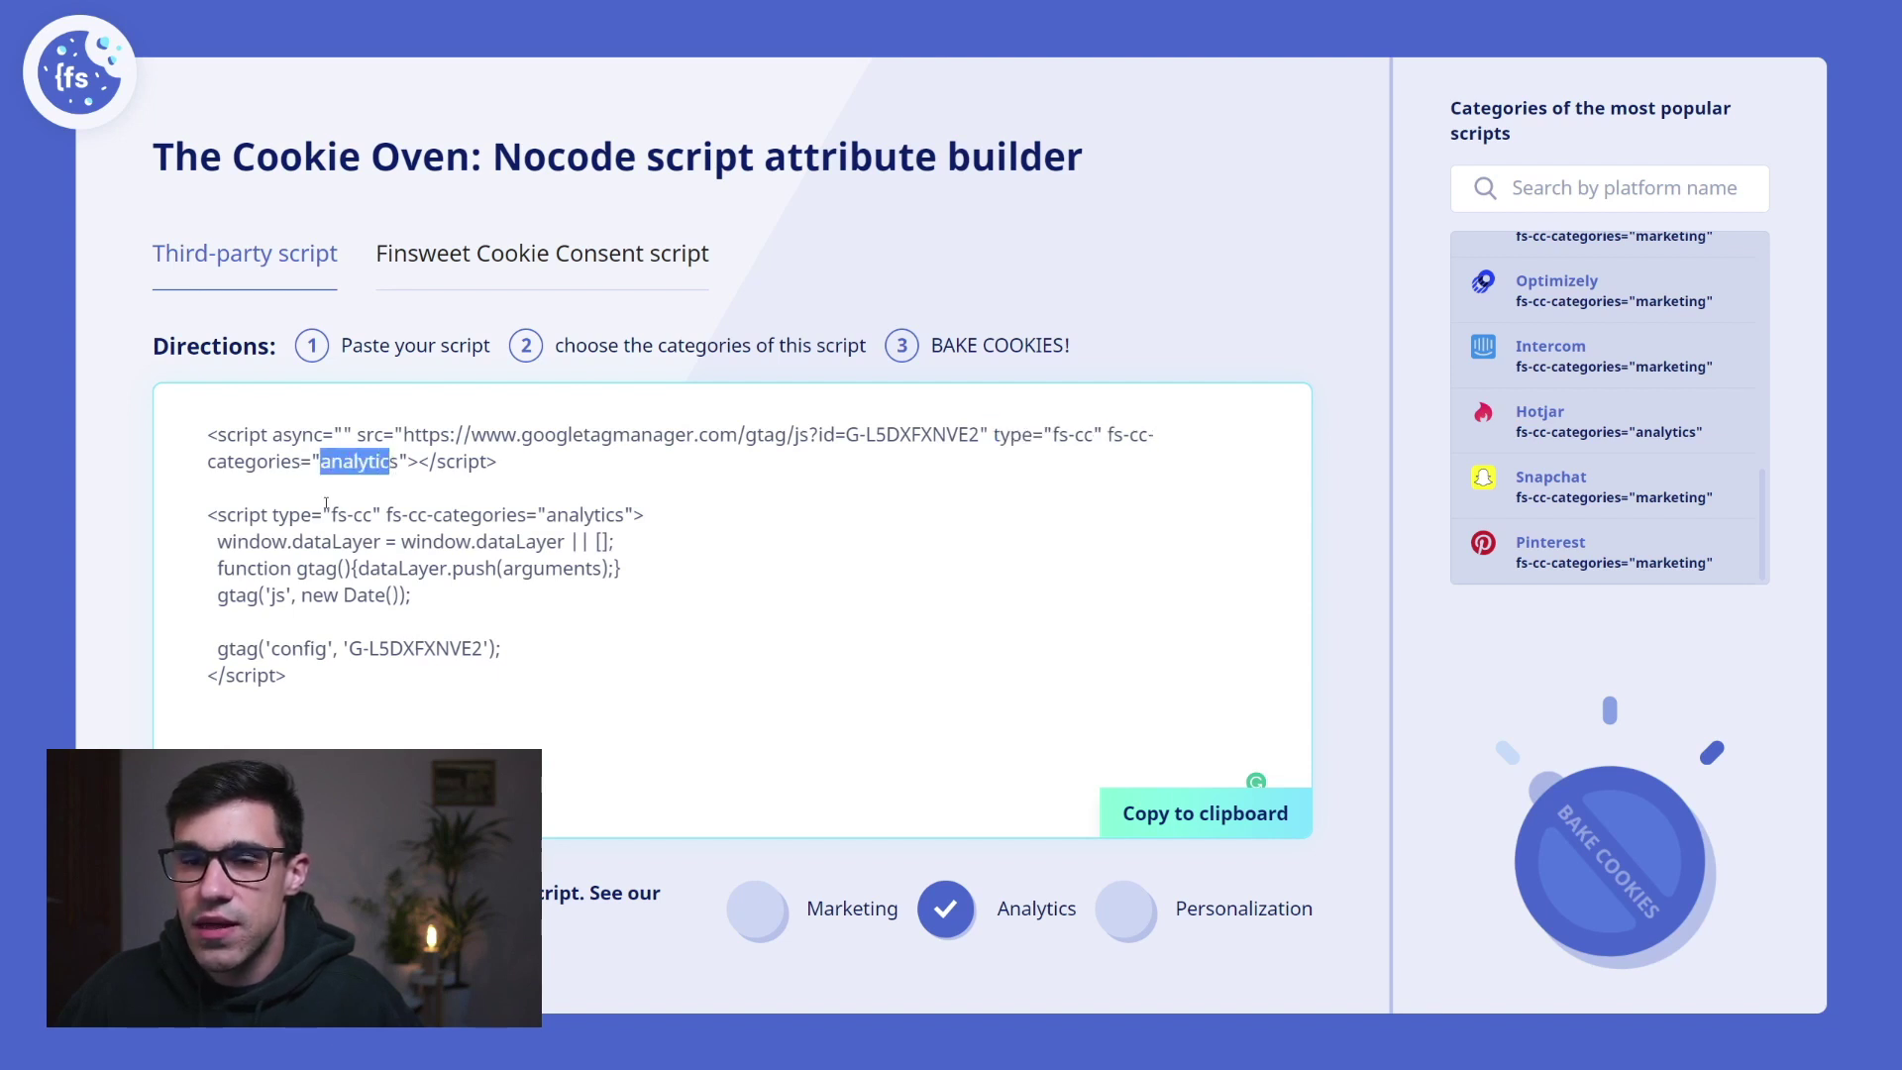
pyautogui.moveTo(216, 514); pyautogui.dragTo(639, 522)
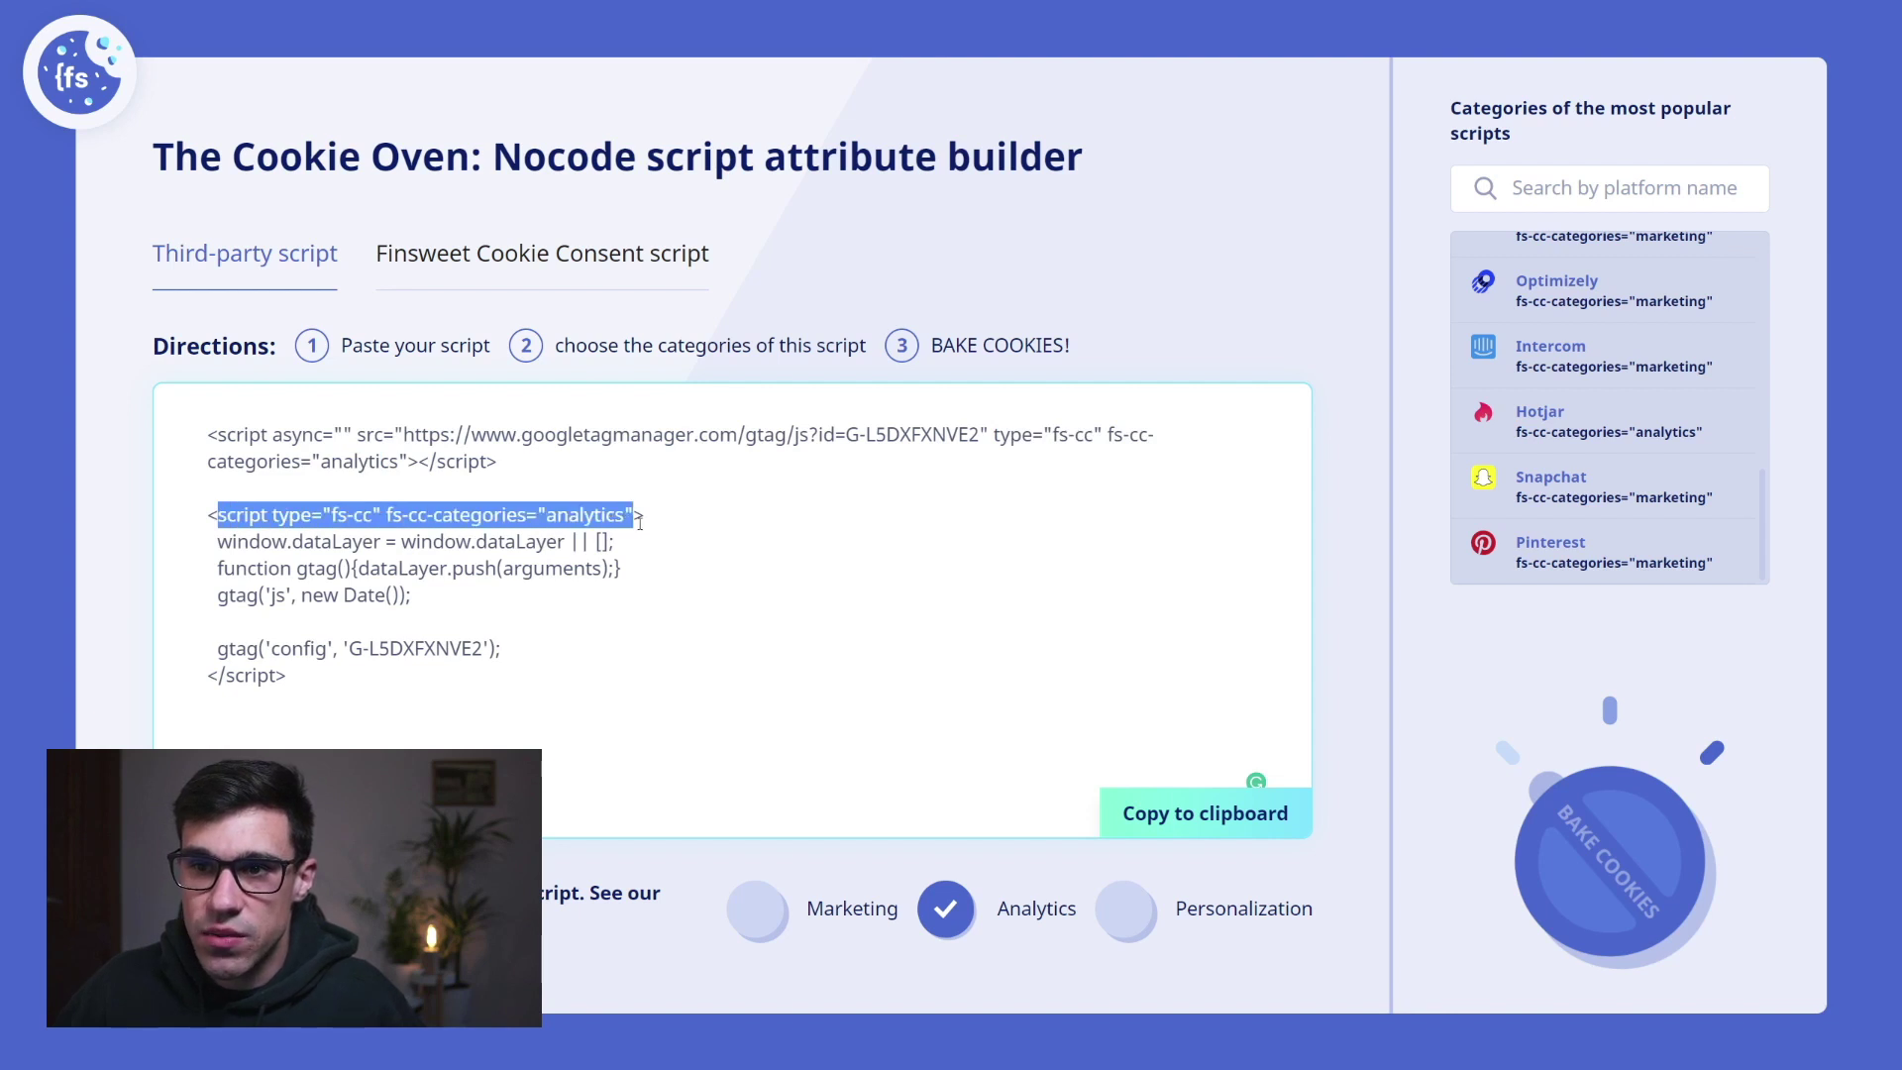
pyautogui.moveTo(270, 514); pyautogui.dragTo(589, 514)
# Copy the baked Analytics script to the clipboard and return to Webflow.
pyautogui.click(607, 516)
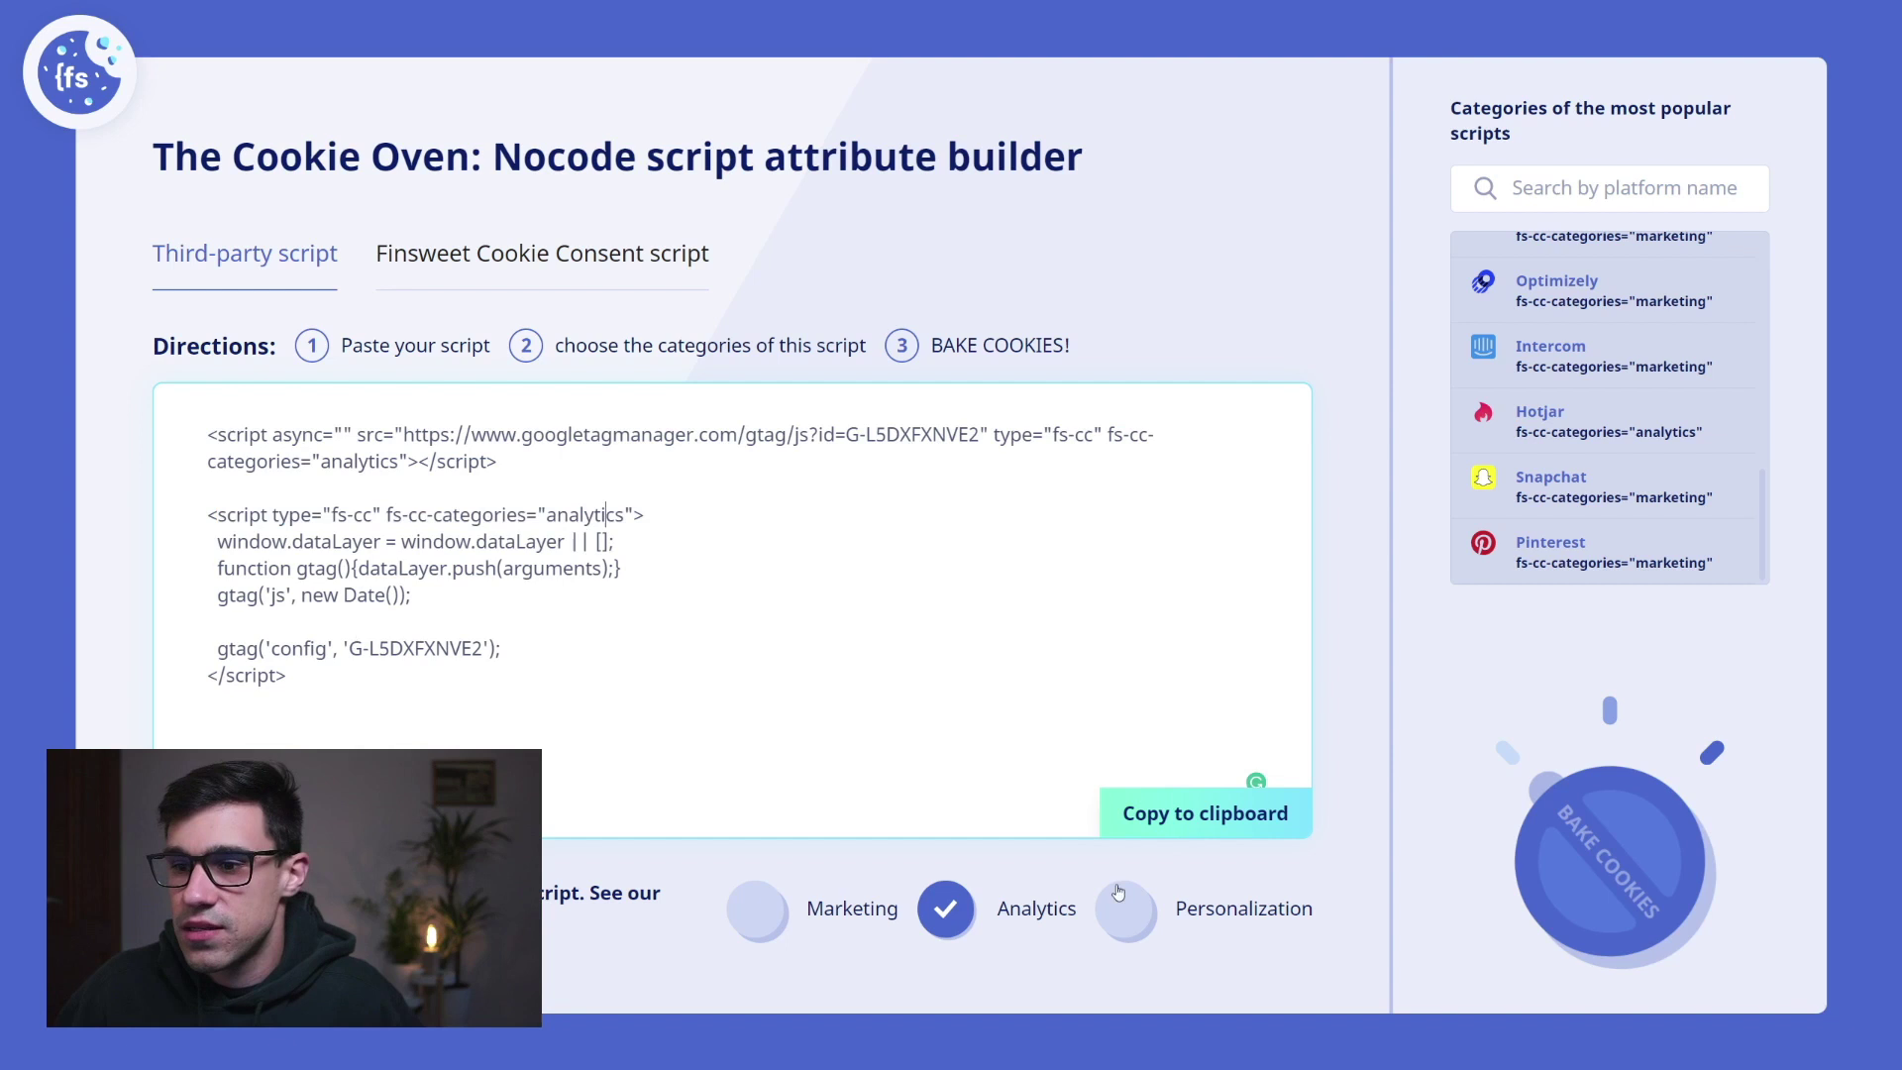
pyautogui.click(1231, 823)
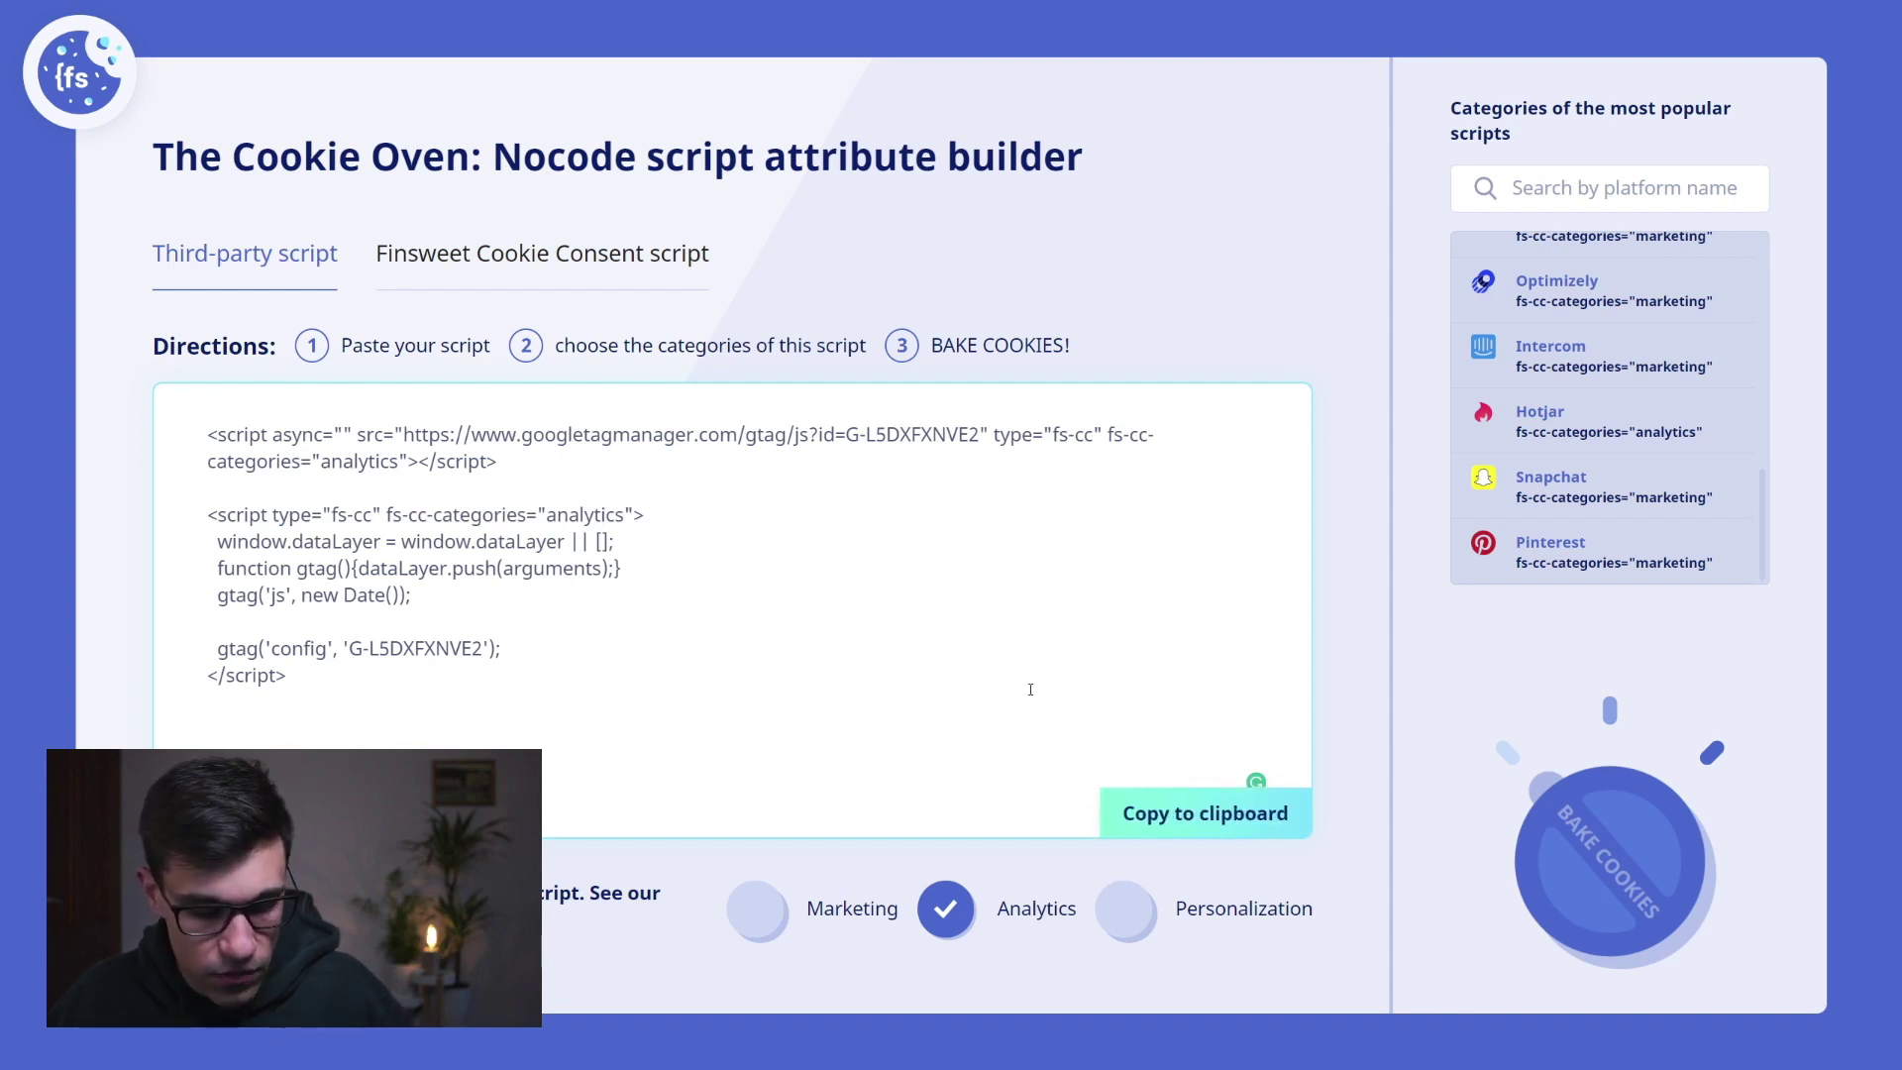
pyautogui.hotkey('ctrl', 'Tab')
# Replace the original Google Analytics code in Head Code with the fs-cc-tagged script.
pyautogui.click(704, 520)
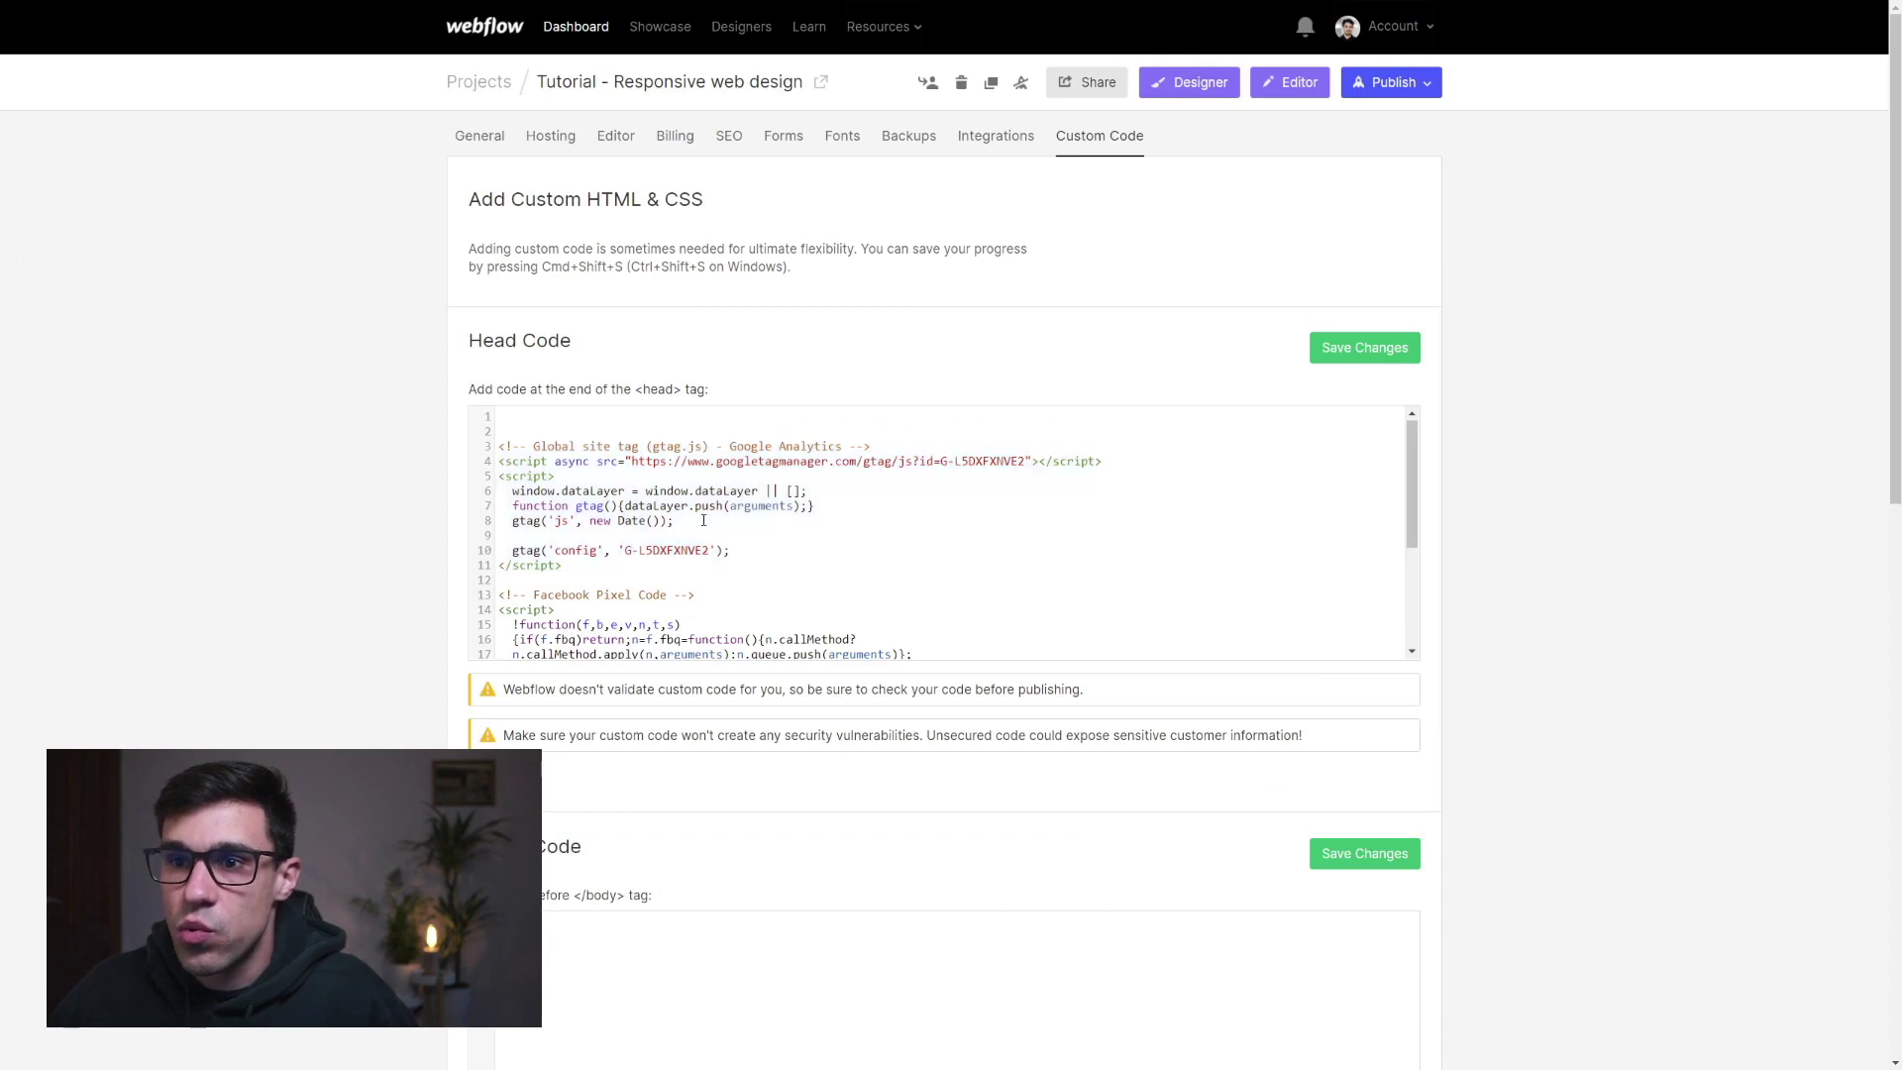
pyautogui.moveTo(587, 566); pyautogui.dragTo(452, 441)
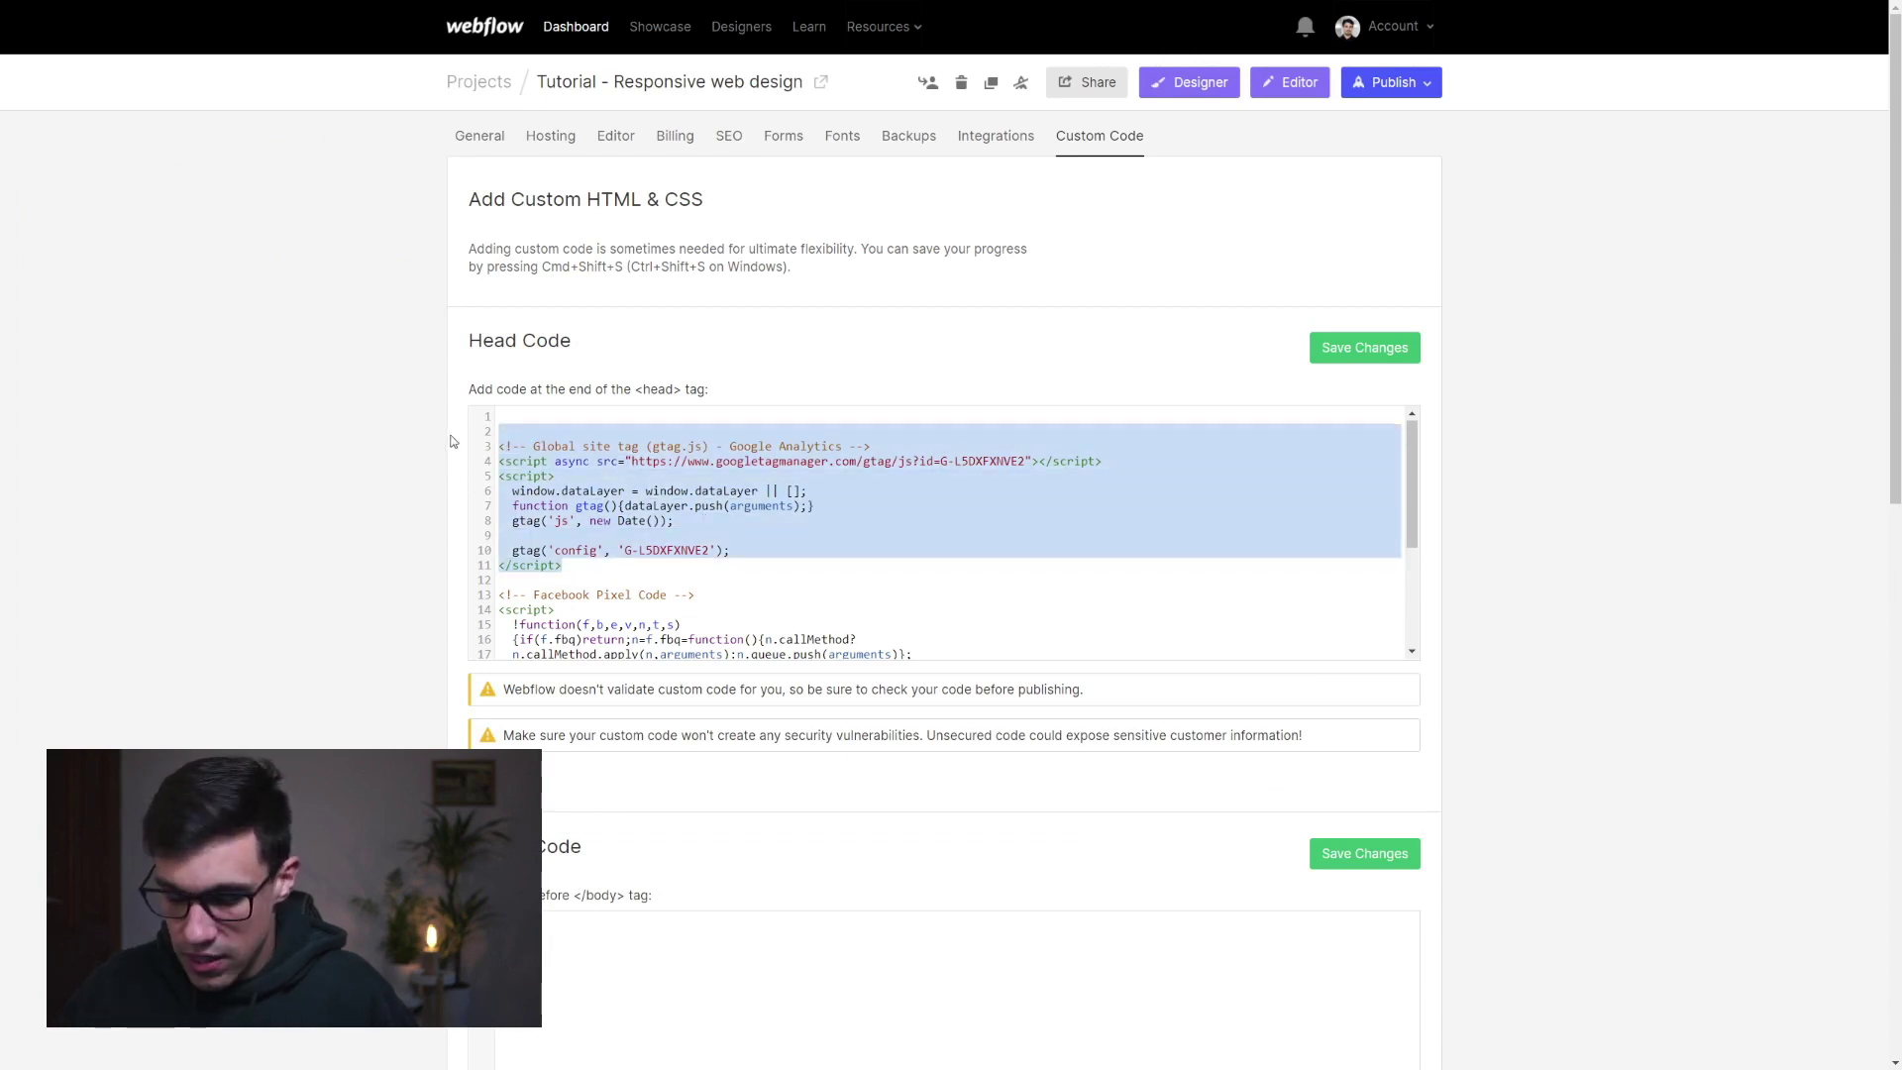
pyautogui.press('BackSpace')
pyautogui.hotkey('ctrl', 'v')
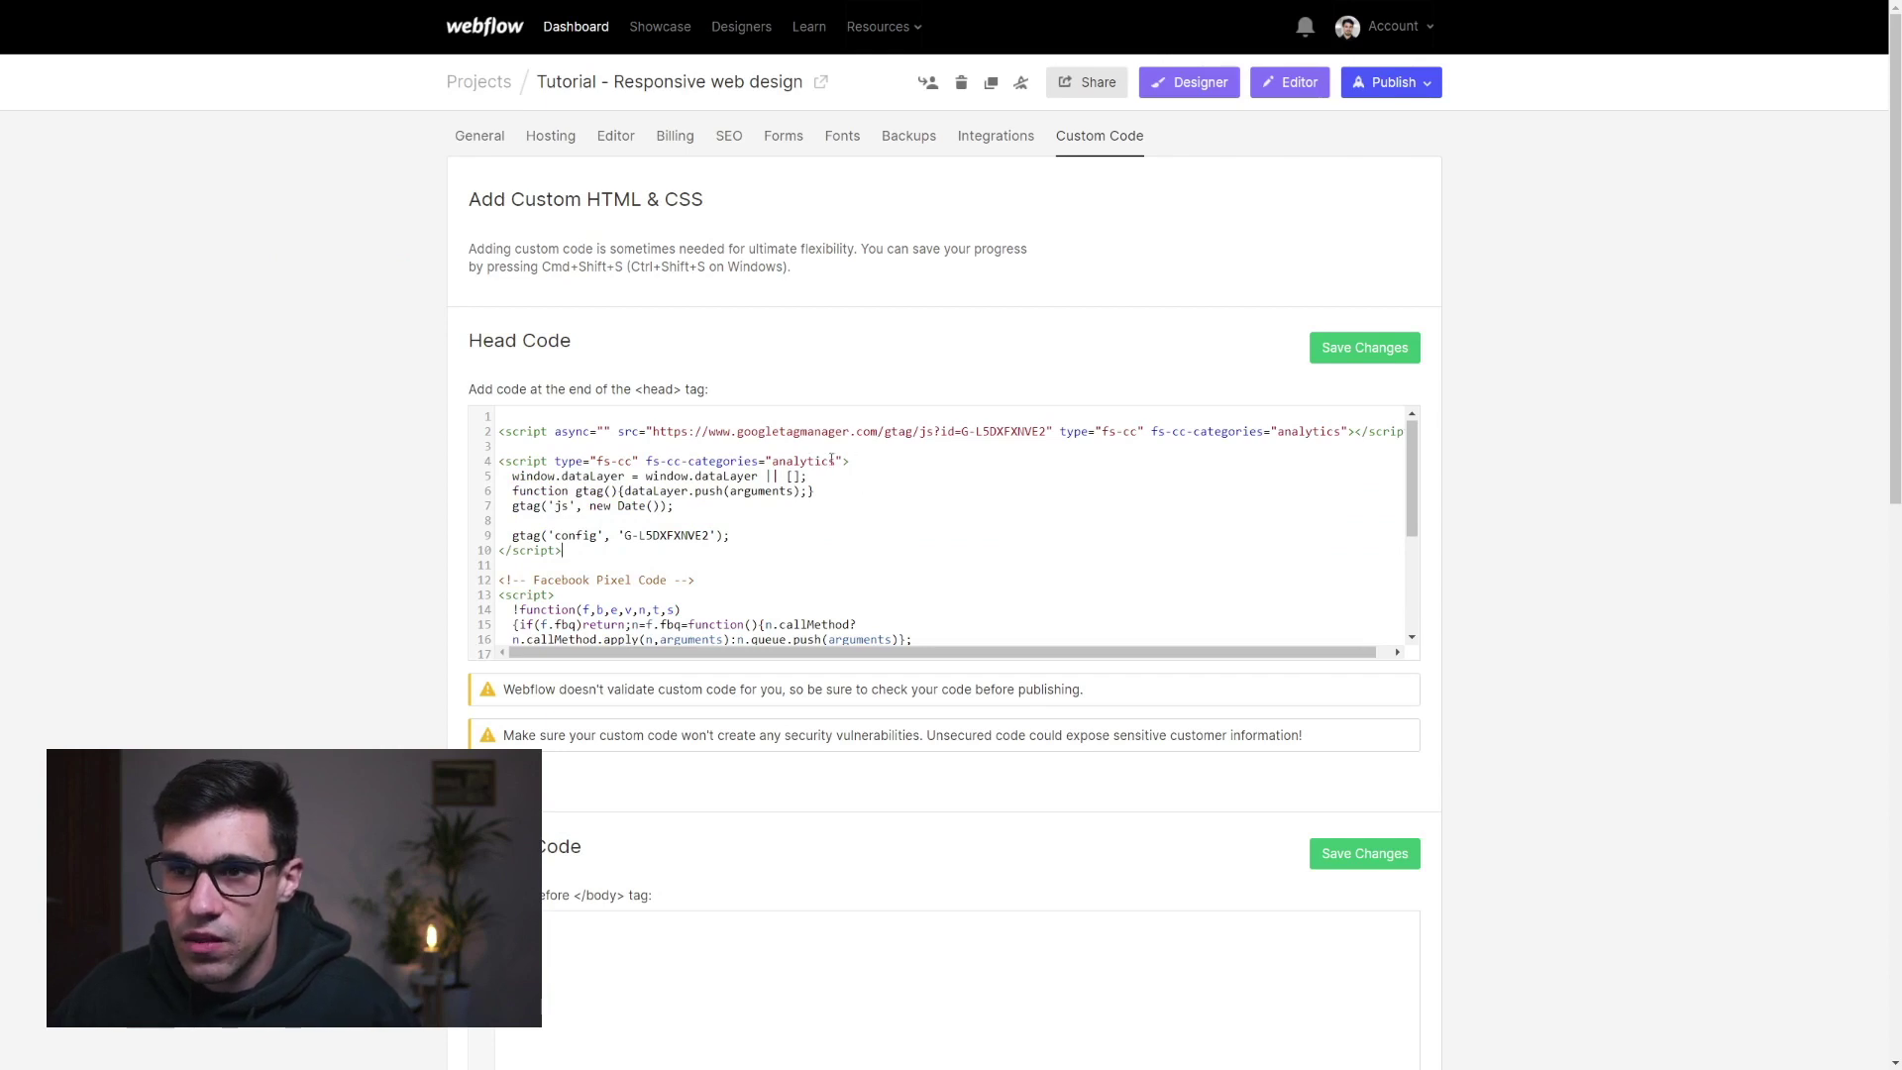
# Select and copy the Facebook Pixel code from the Head Code.
pyautogui.scroll(-2, 878, 512)
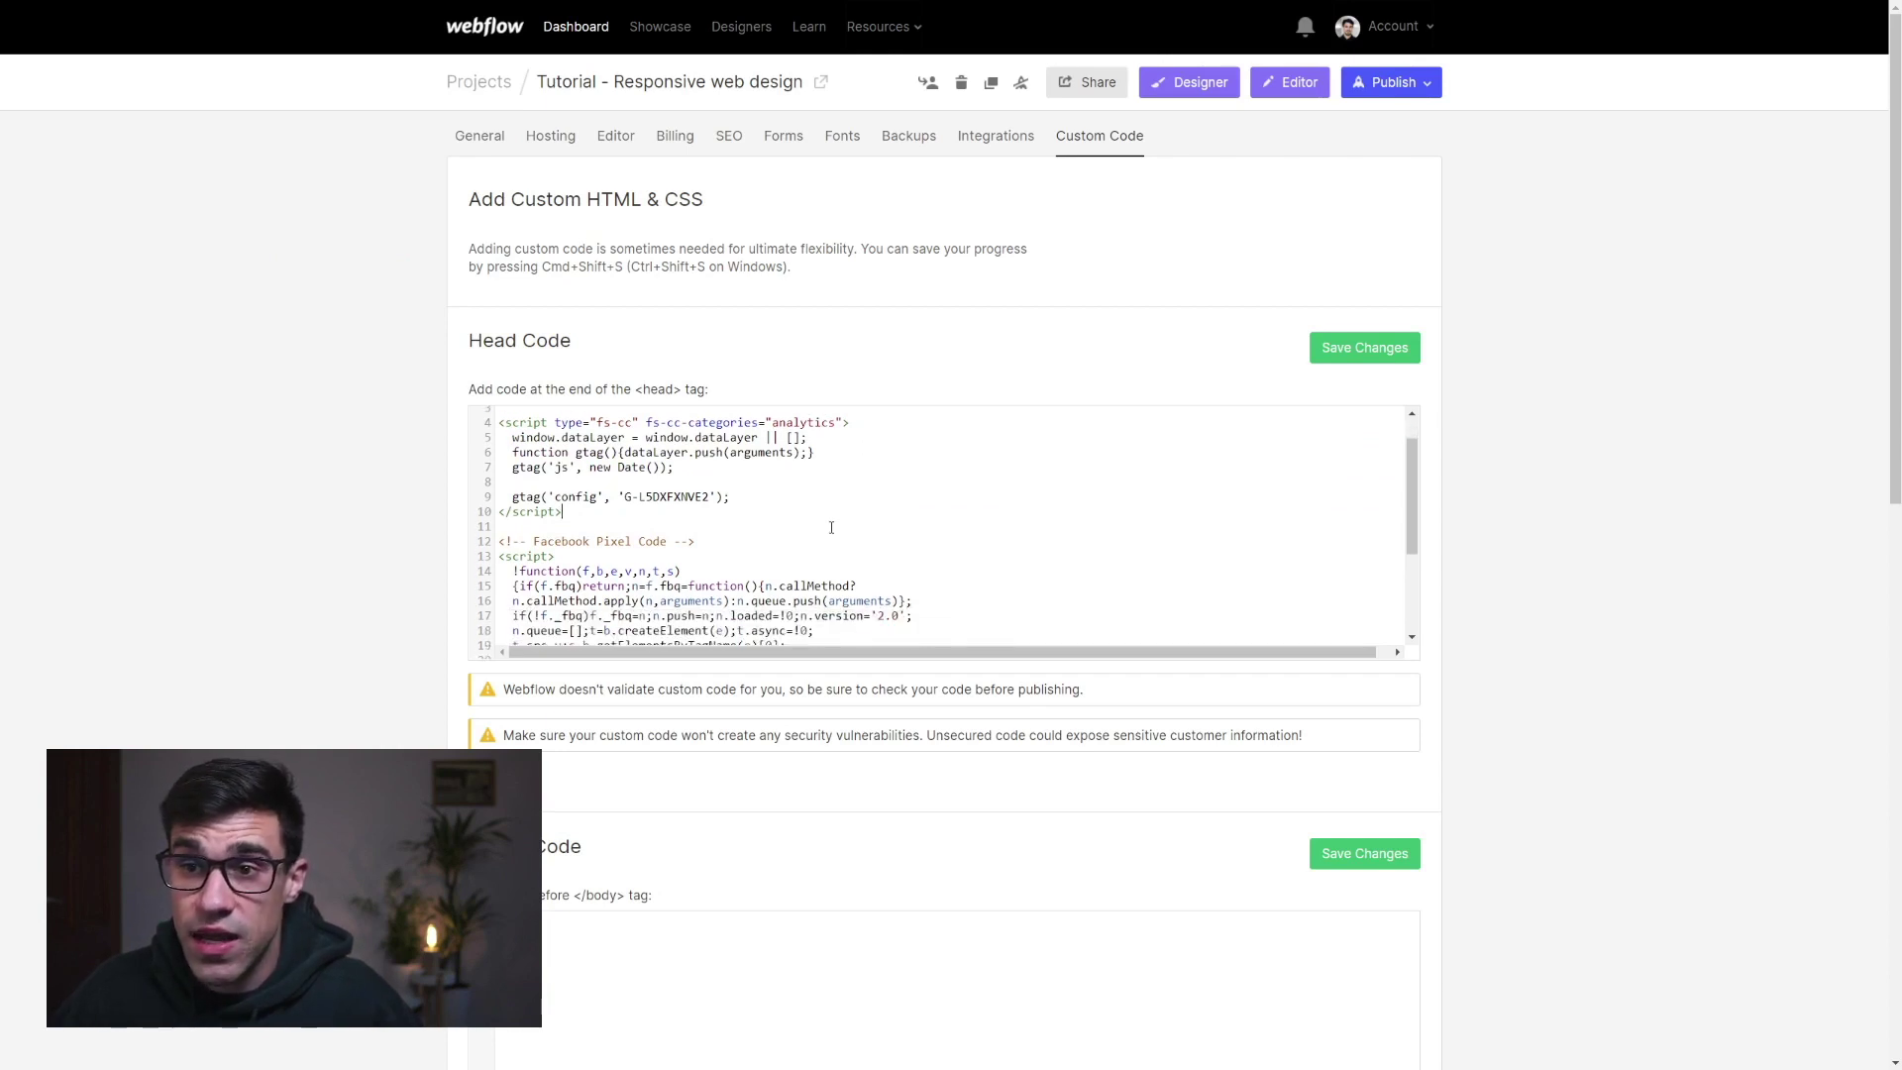
pyautogui.moveTo(502, 496); pyautogui.dragTo(764, 631)
pyautogui.hotkey('ctrl', 'c')
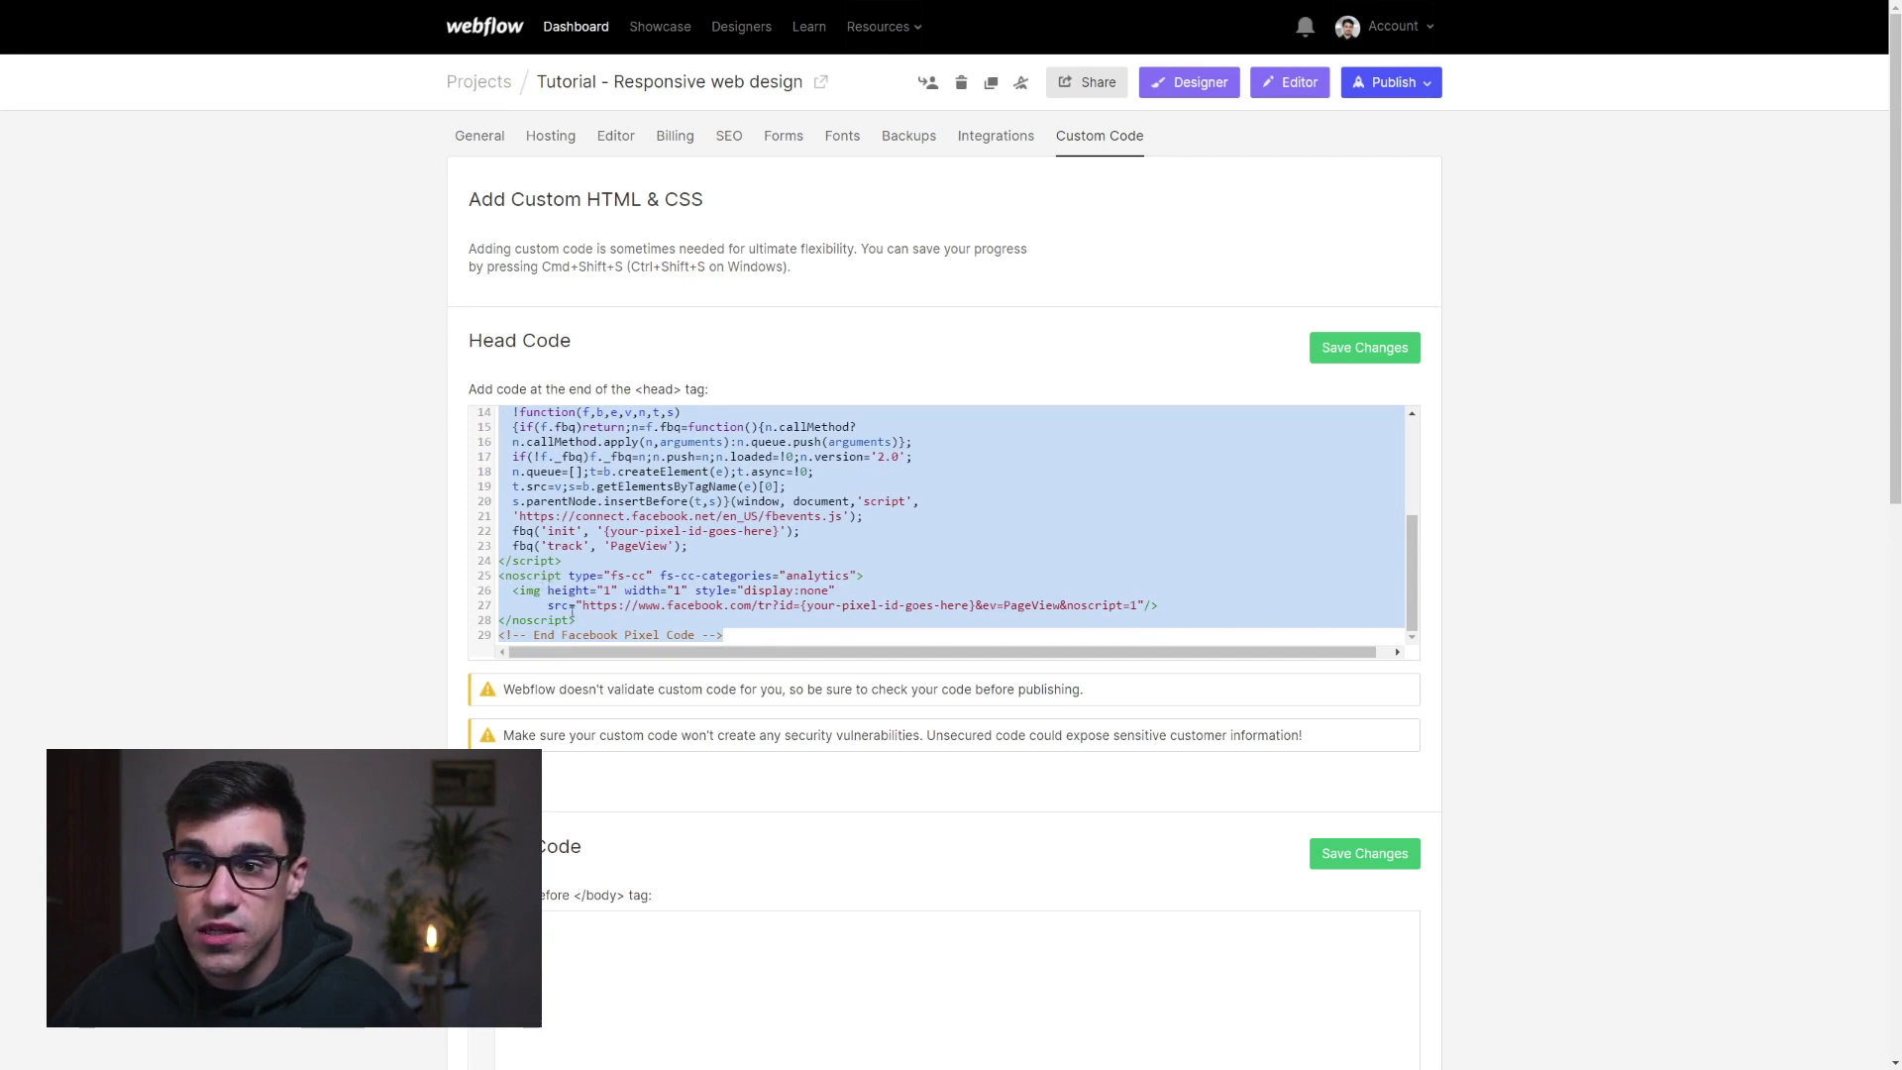
pyautogui.scroll(3, 741, 621)
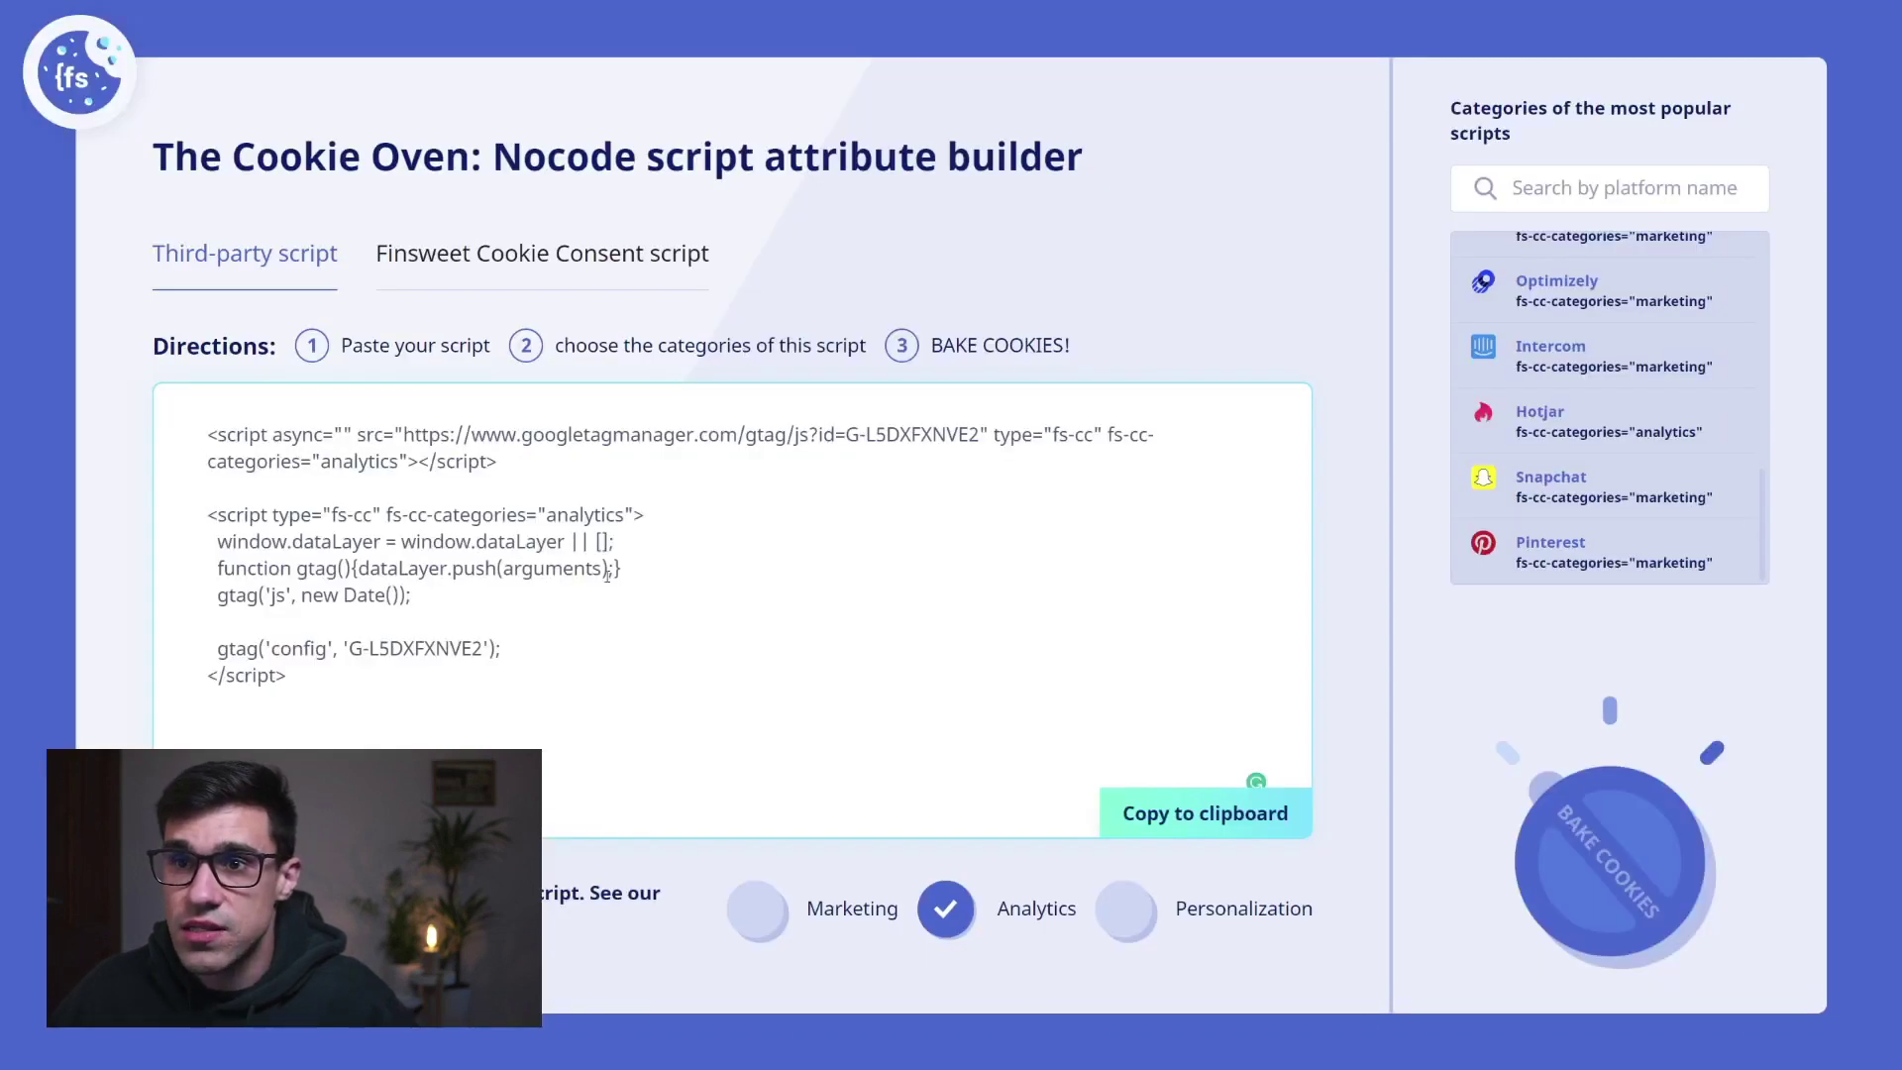
# Paste the Facebook Pixel code, tag it Marketing only (Analytics unticked), and bake it.
pyautogui.moveTo(461, 677); pyautogui.dragTo(153, 412)
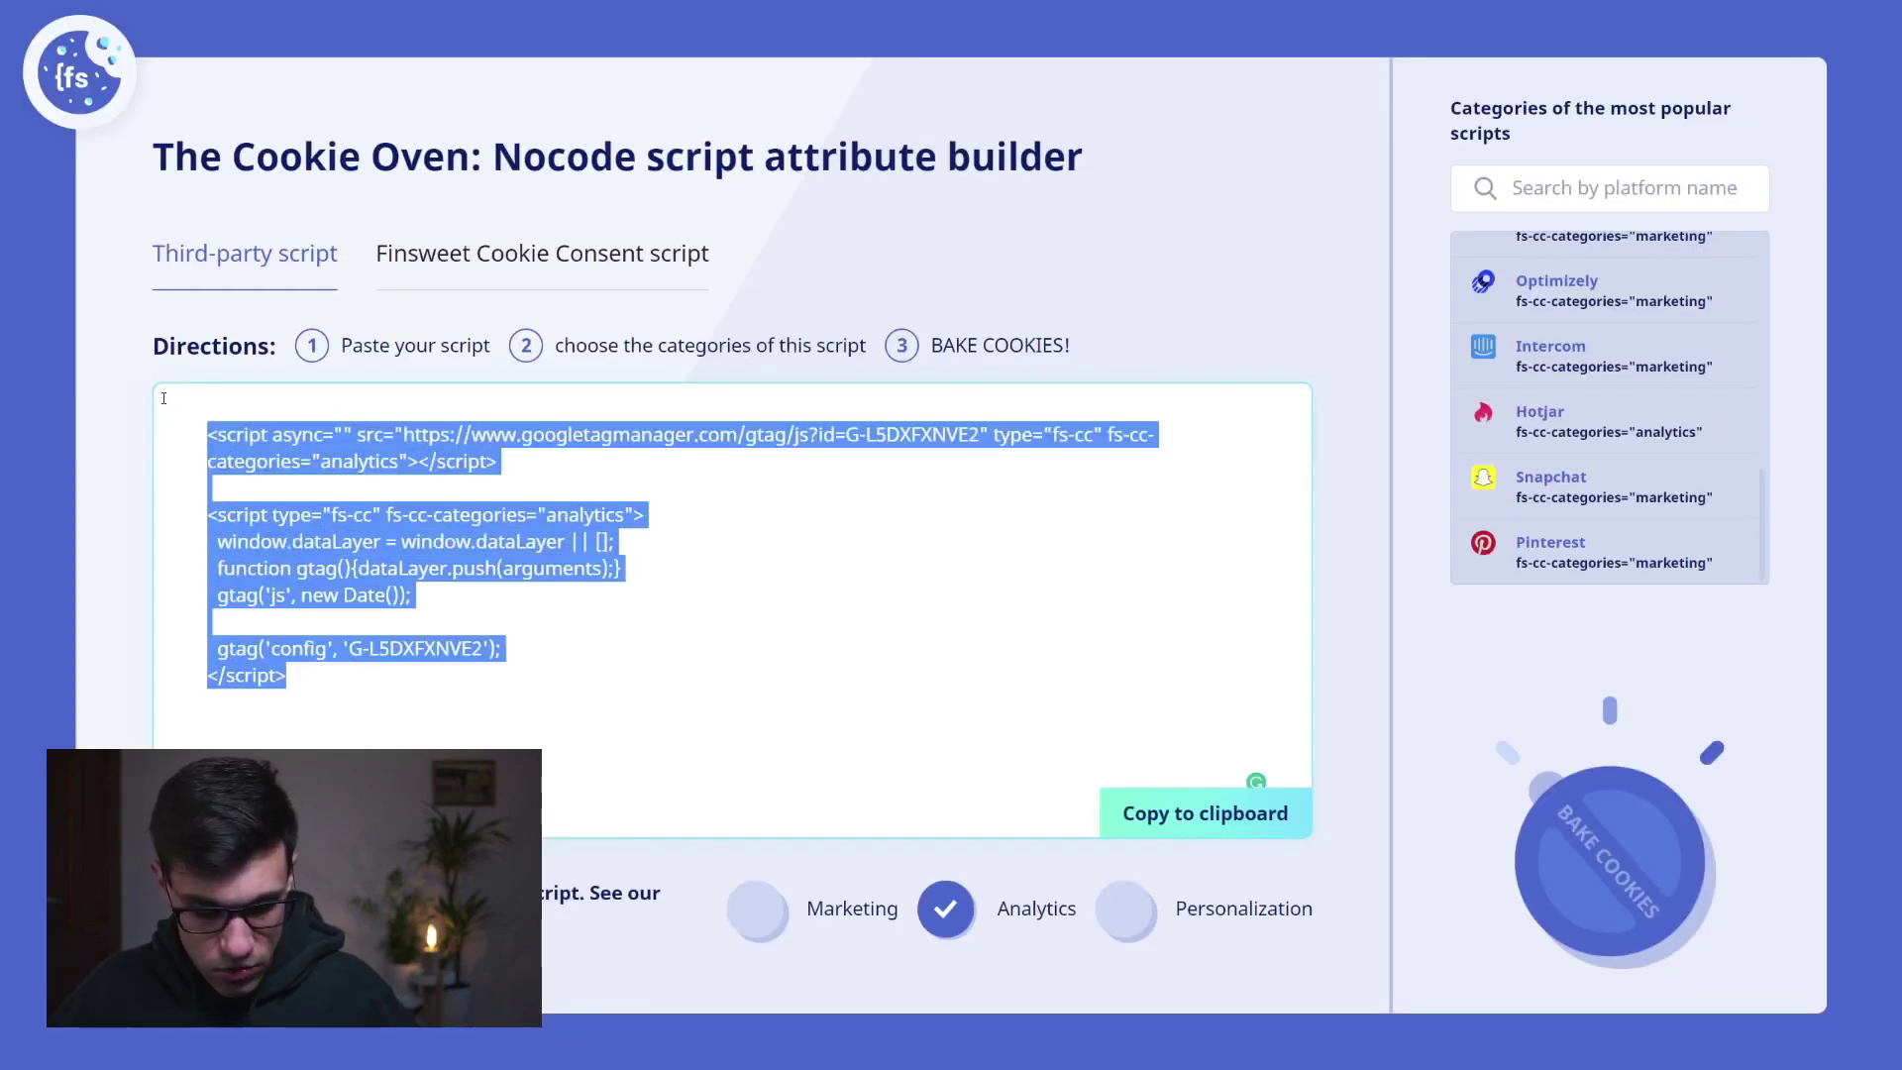
pyautogui.hotkey('ctrl', 'v')
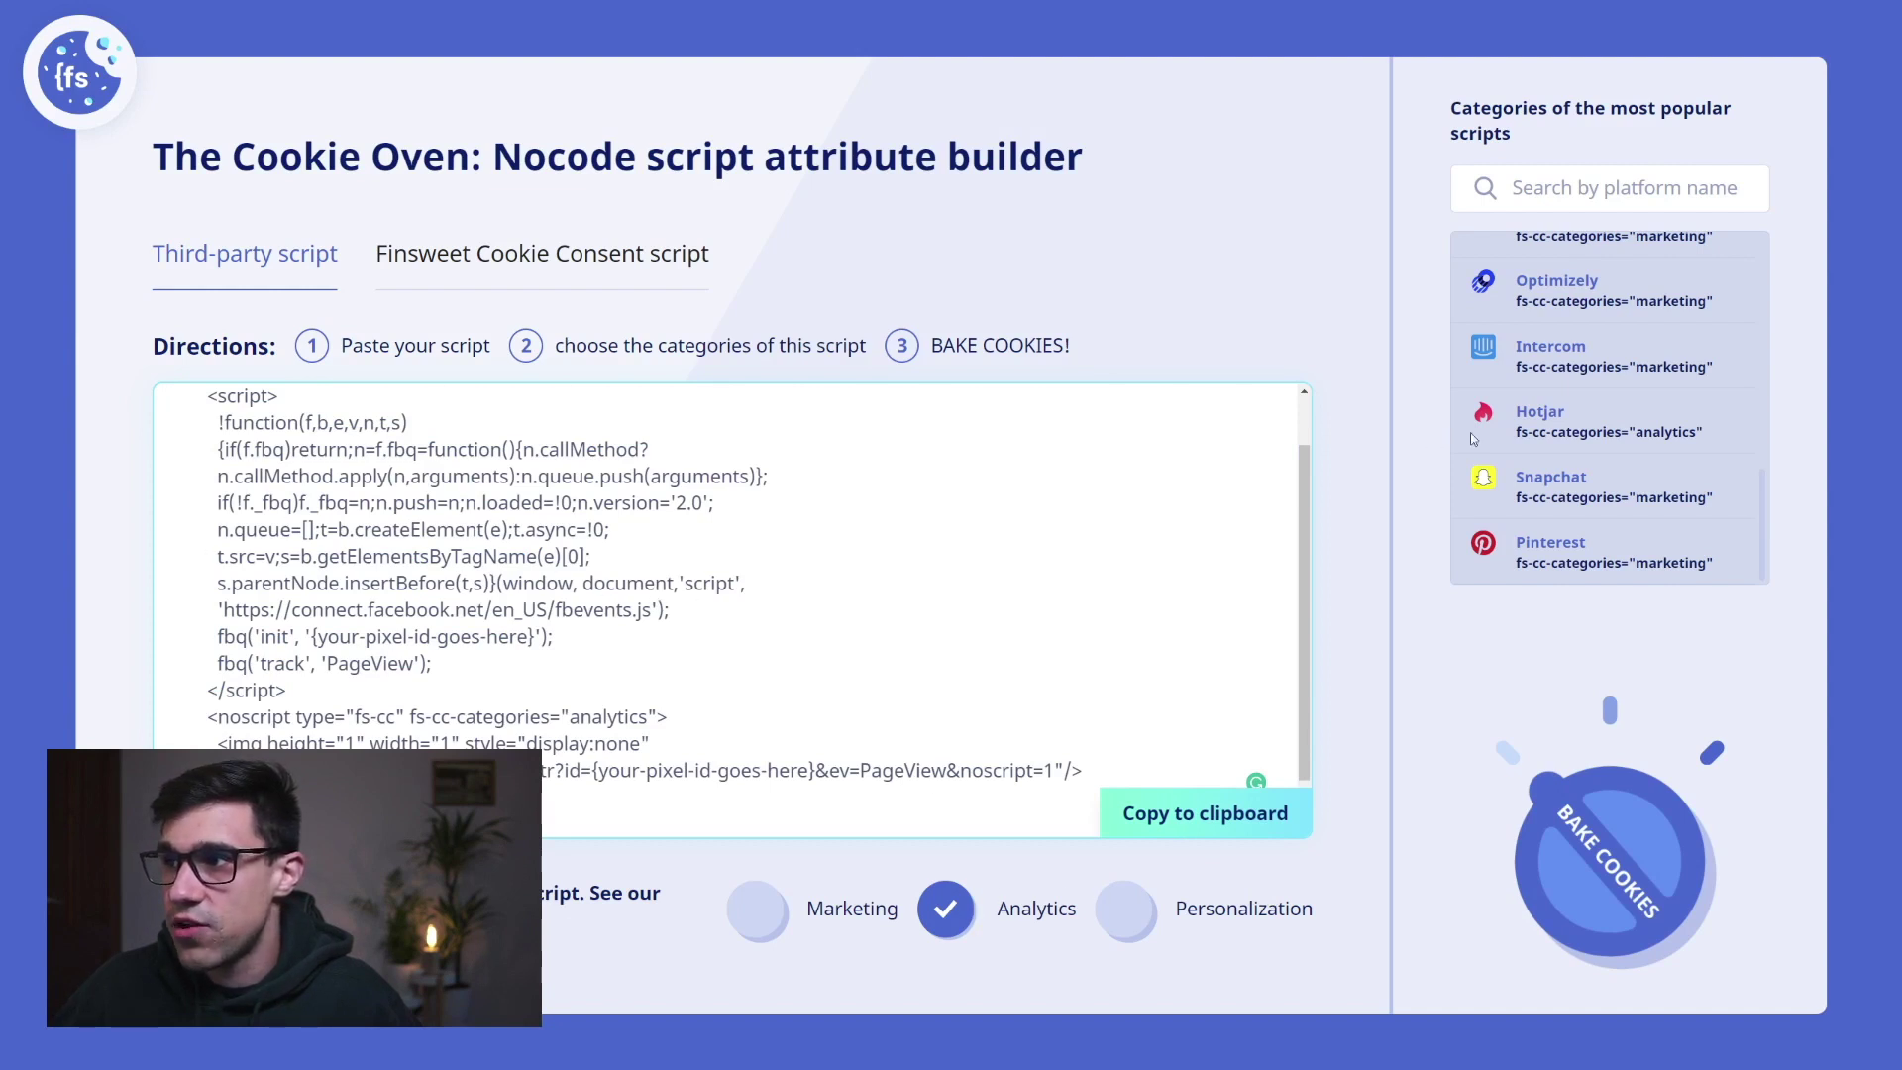
pyautogui.scroll(1, 762, 535)
pyautogui.scroll(-2, 762, 535)
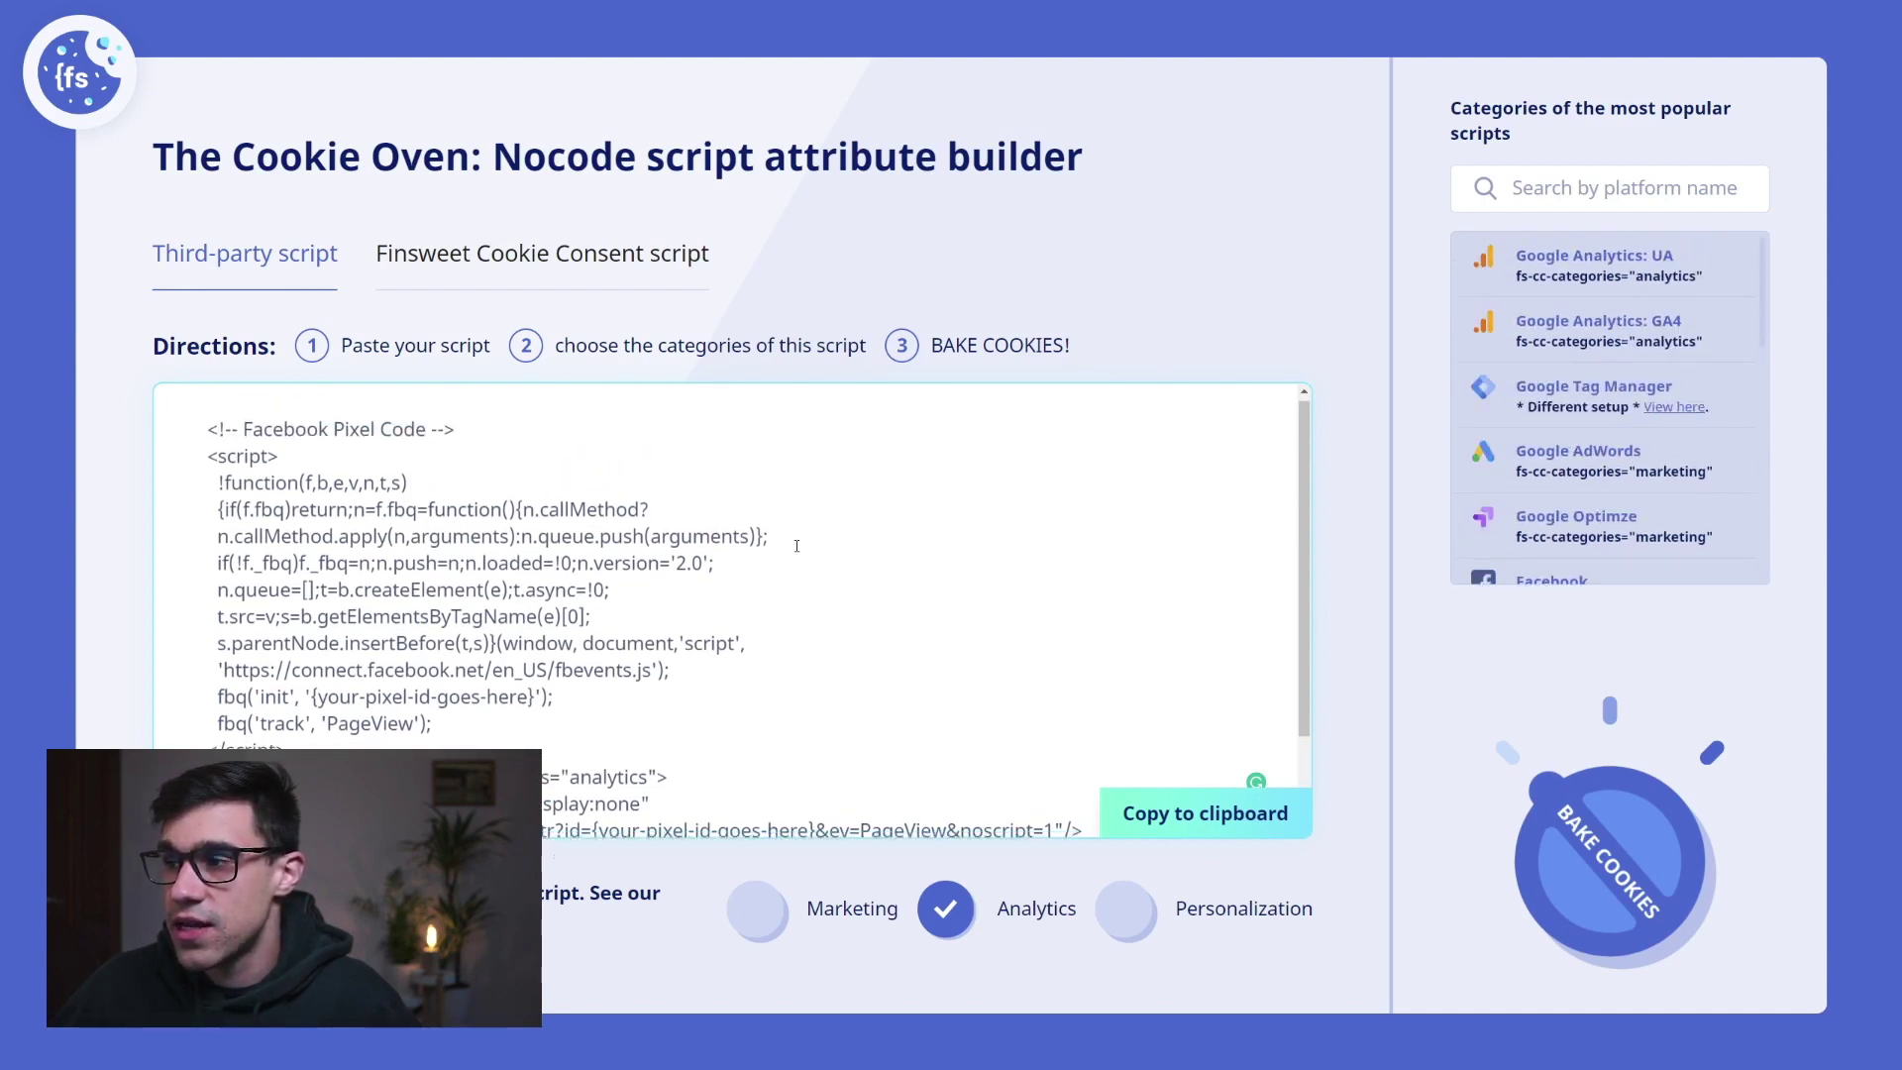
pyautogui.scroll(-2, 1675, 495)
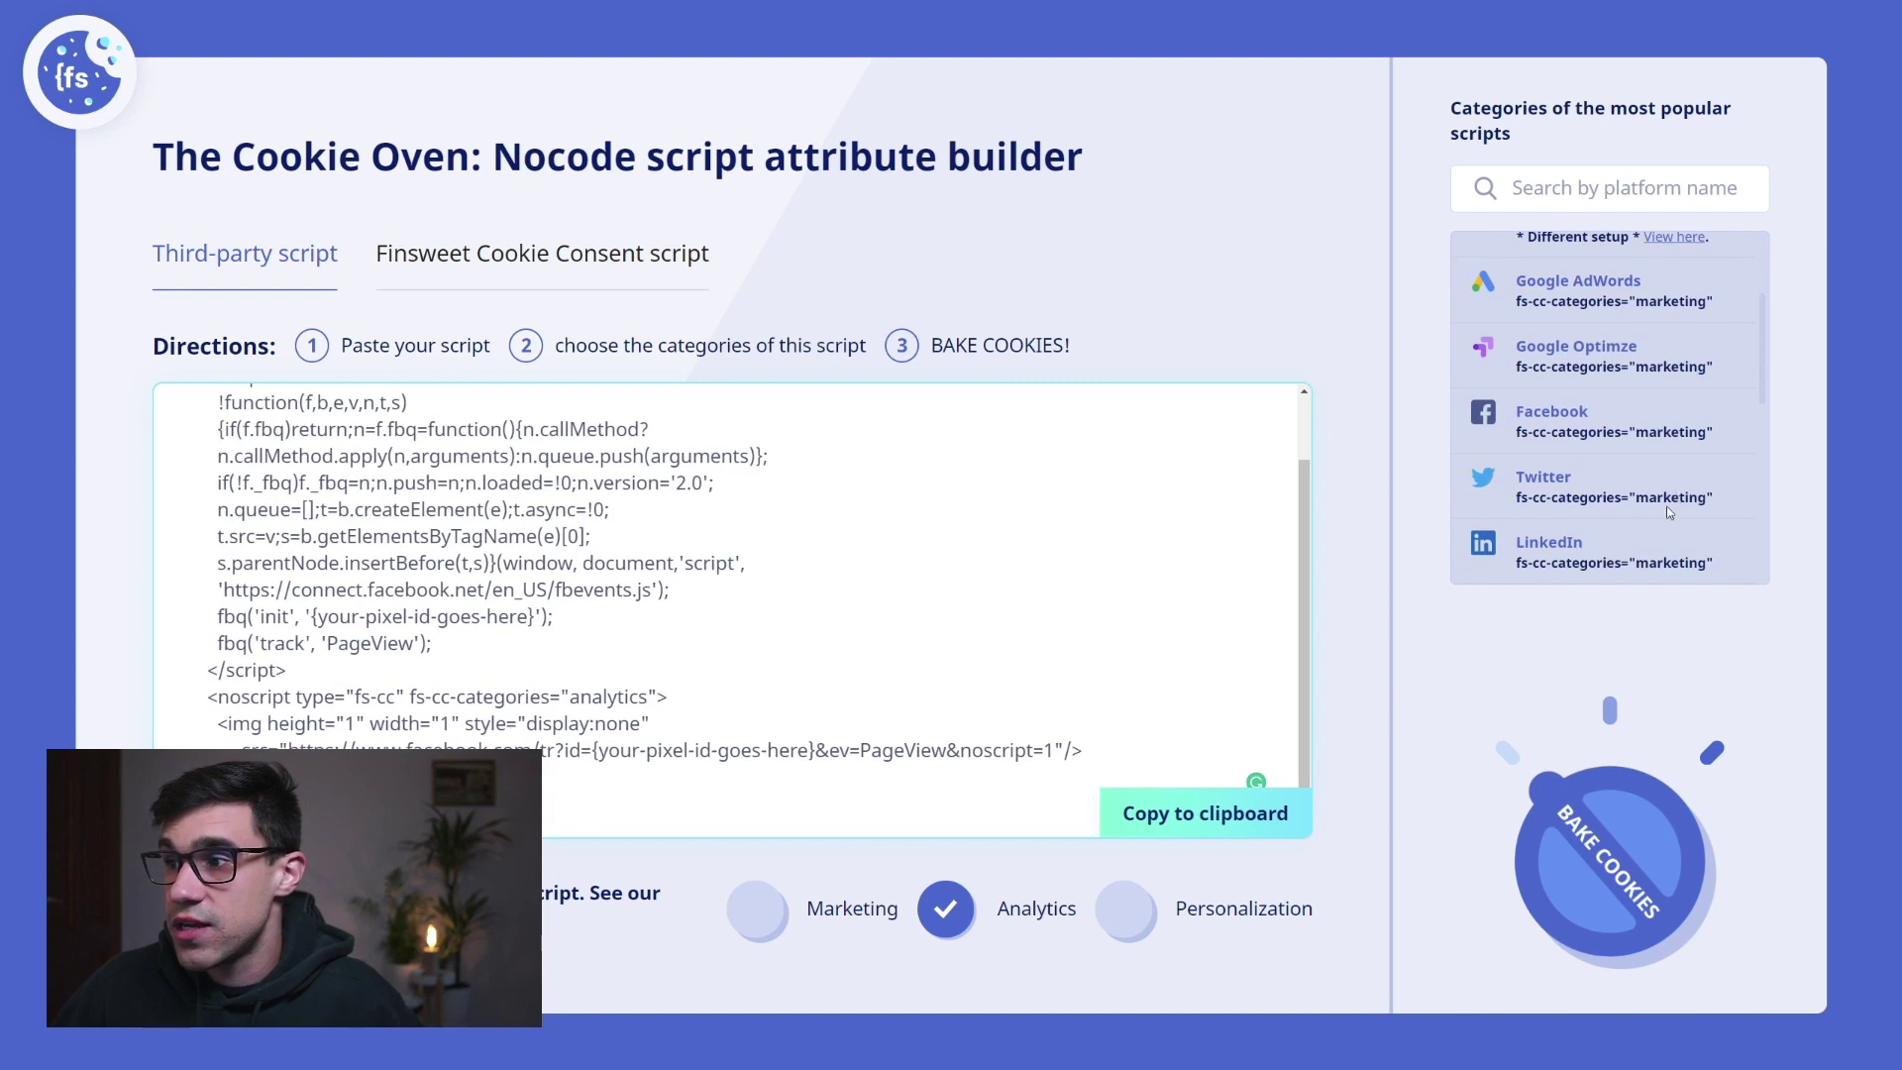
pyautogui.scroll(2, 1630, 520)
pyautogui.scroll(2, 1038, 544)
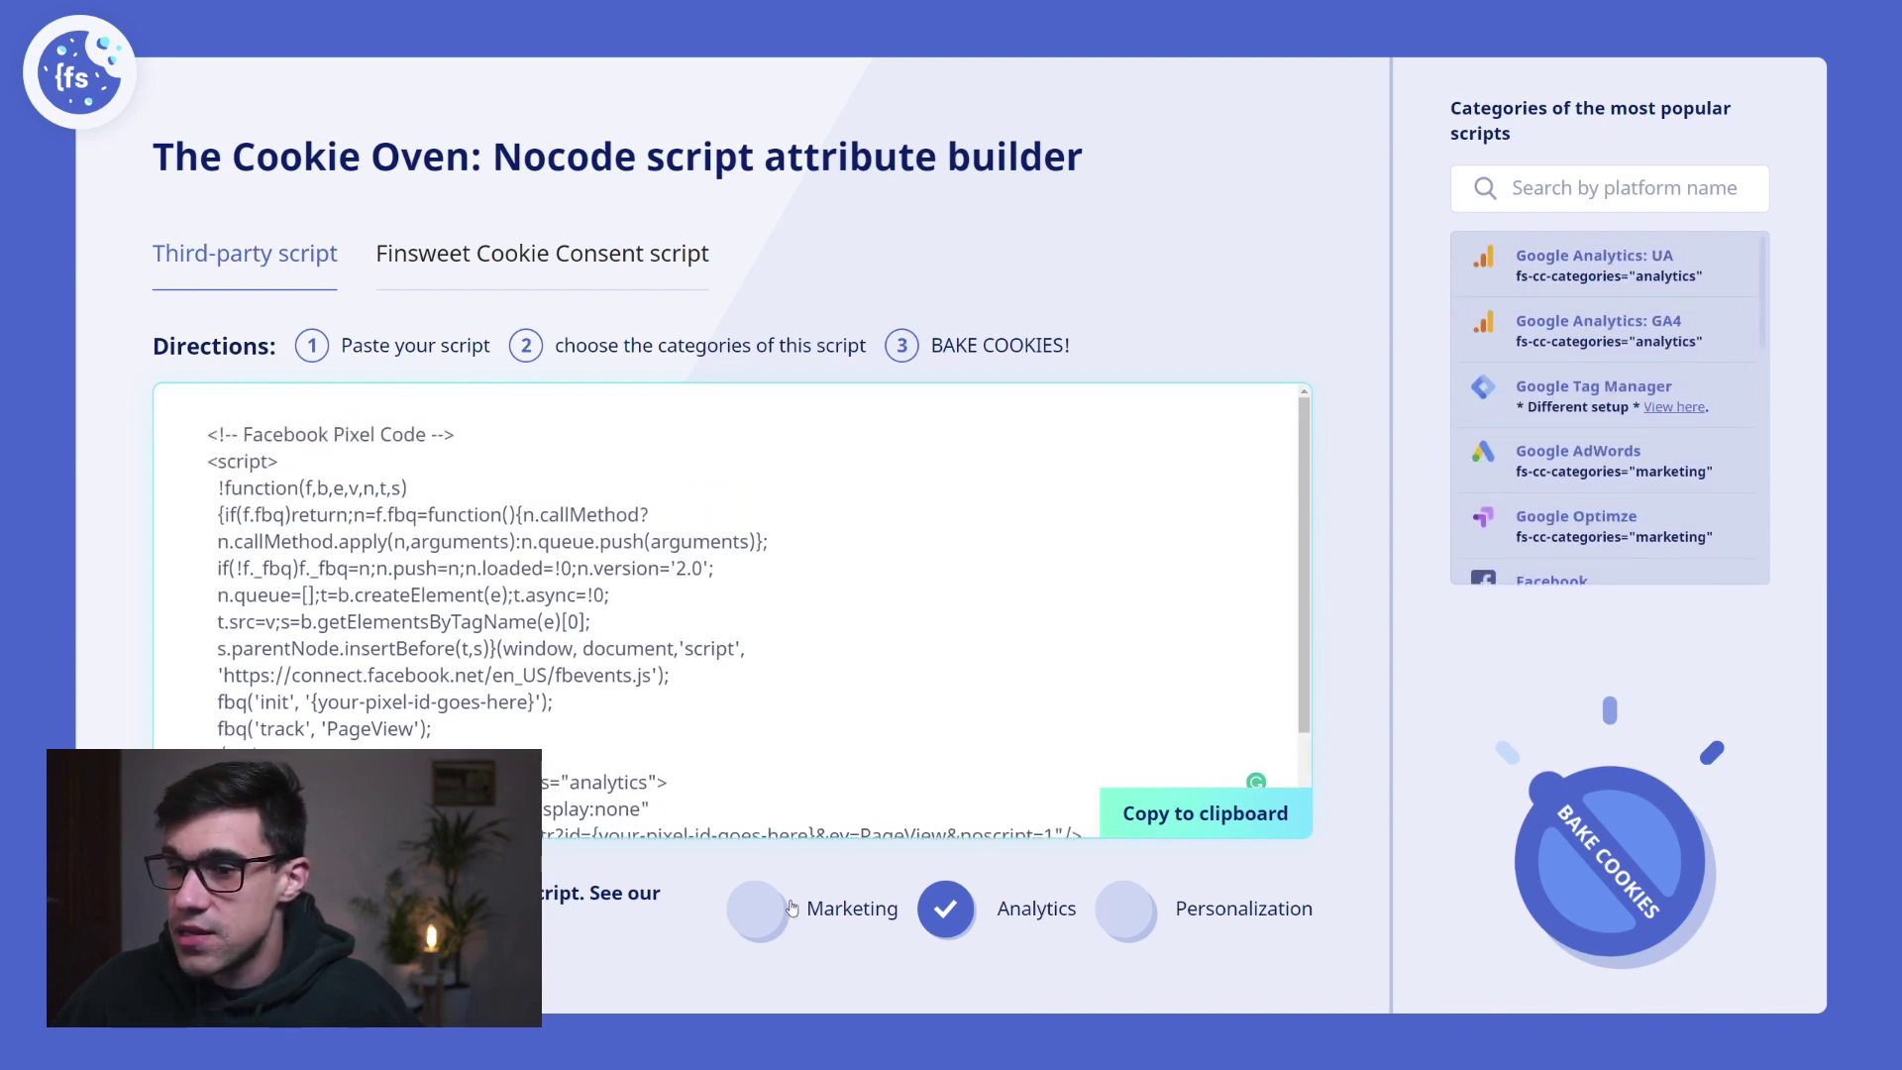
pyautogui.click(757, 911)
pyautogui.click(959, 924)
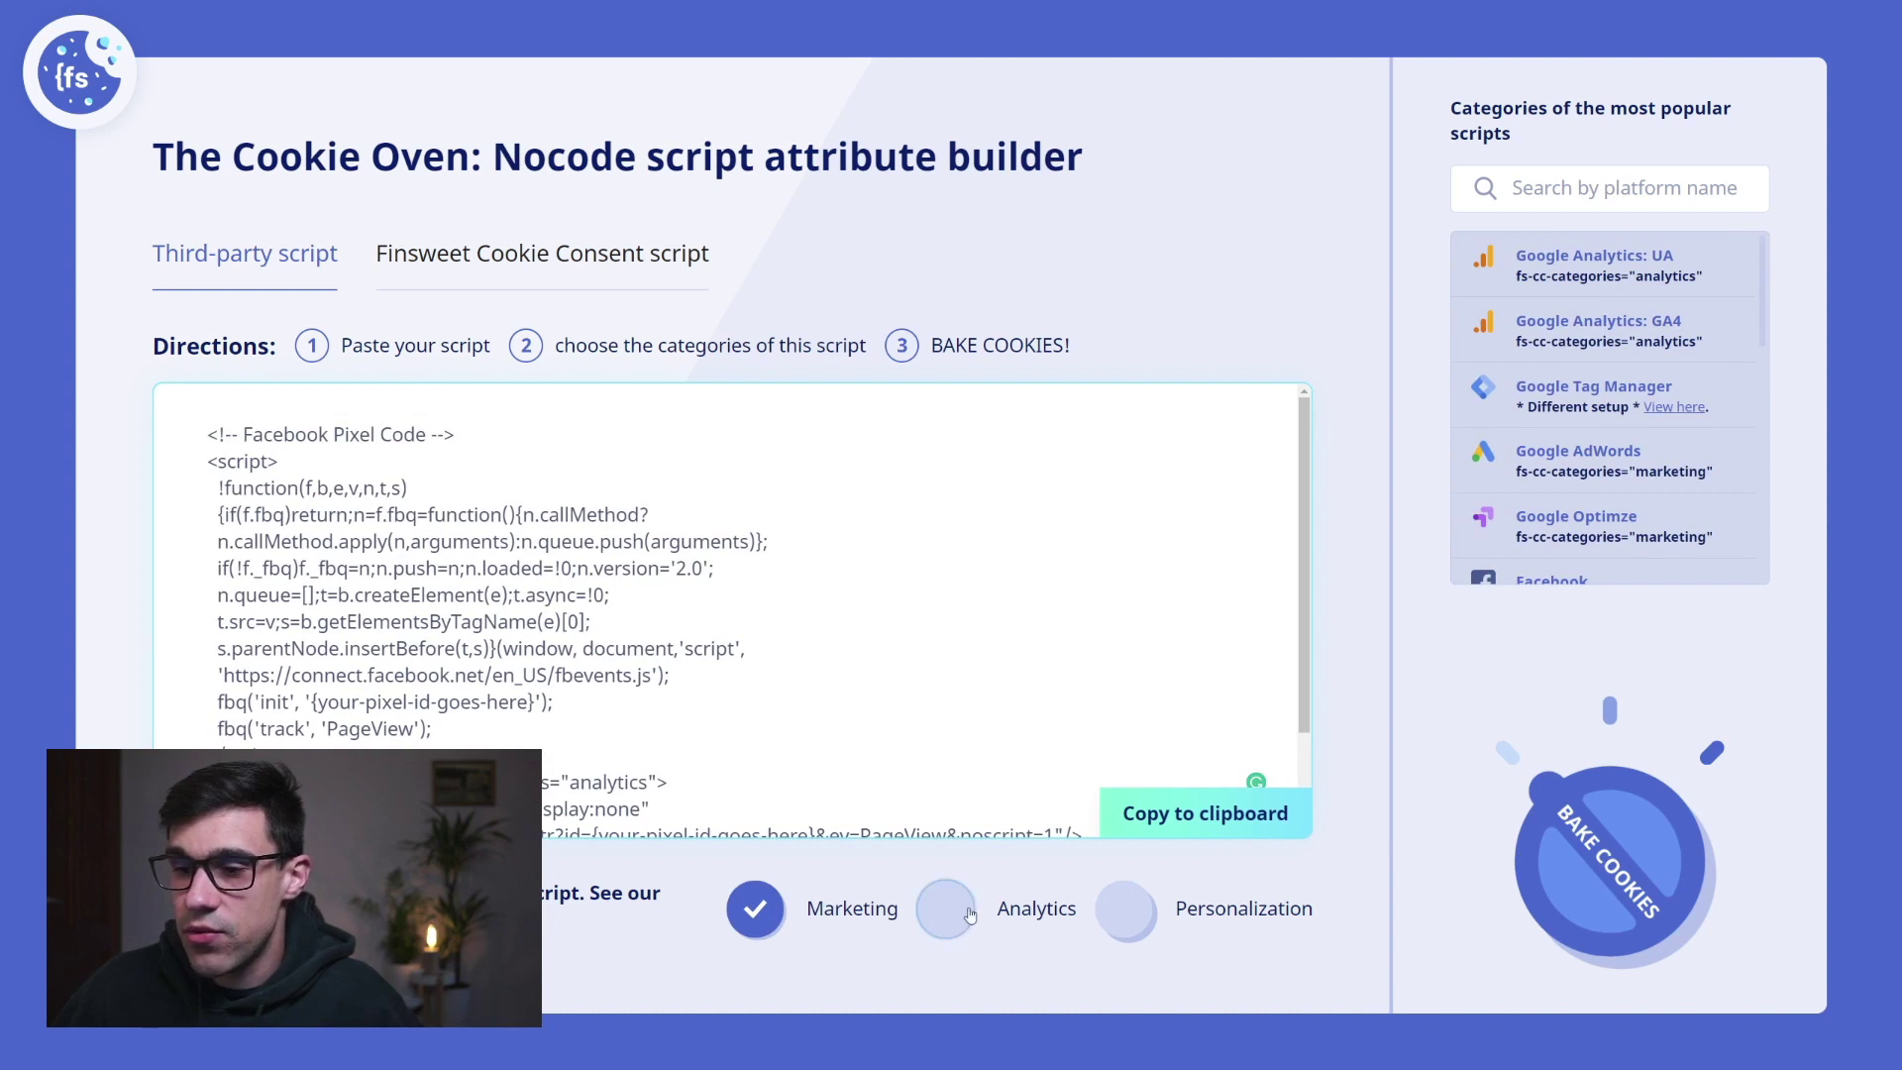
pyautogui.click(1573, 876)
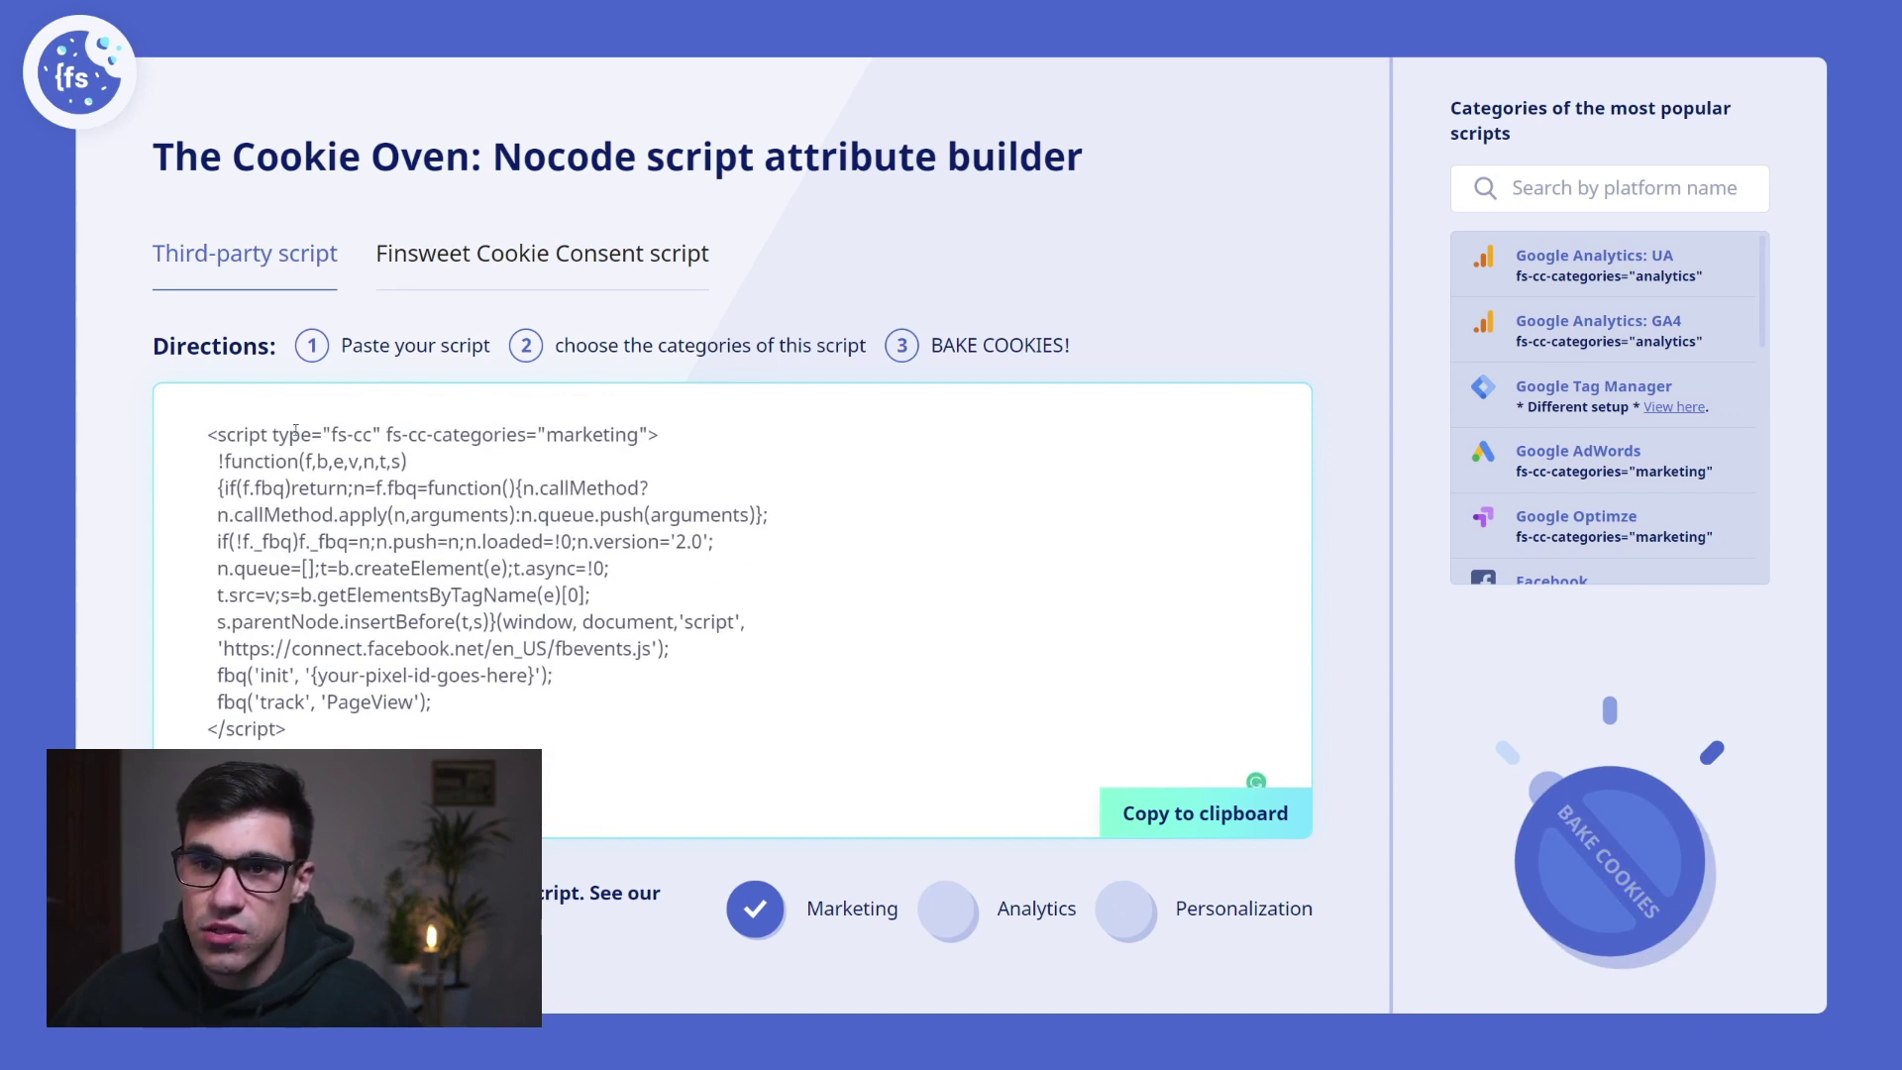
# Check the fs-cc attributes on the generated pixel script and copy it to the clipboard.
pyautogui.moveTo(209, 430); pyautogui.dragTo(651, 436)
pyautogui.click(372, 436)
pyautogui.click(651, 436)
pyautogui.moveTo(289, 729); pyautogui.dragTo(184, 444)
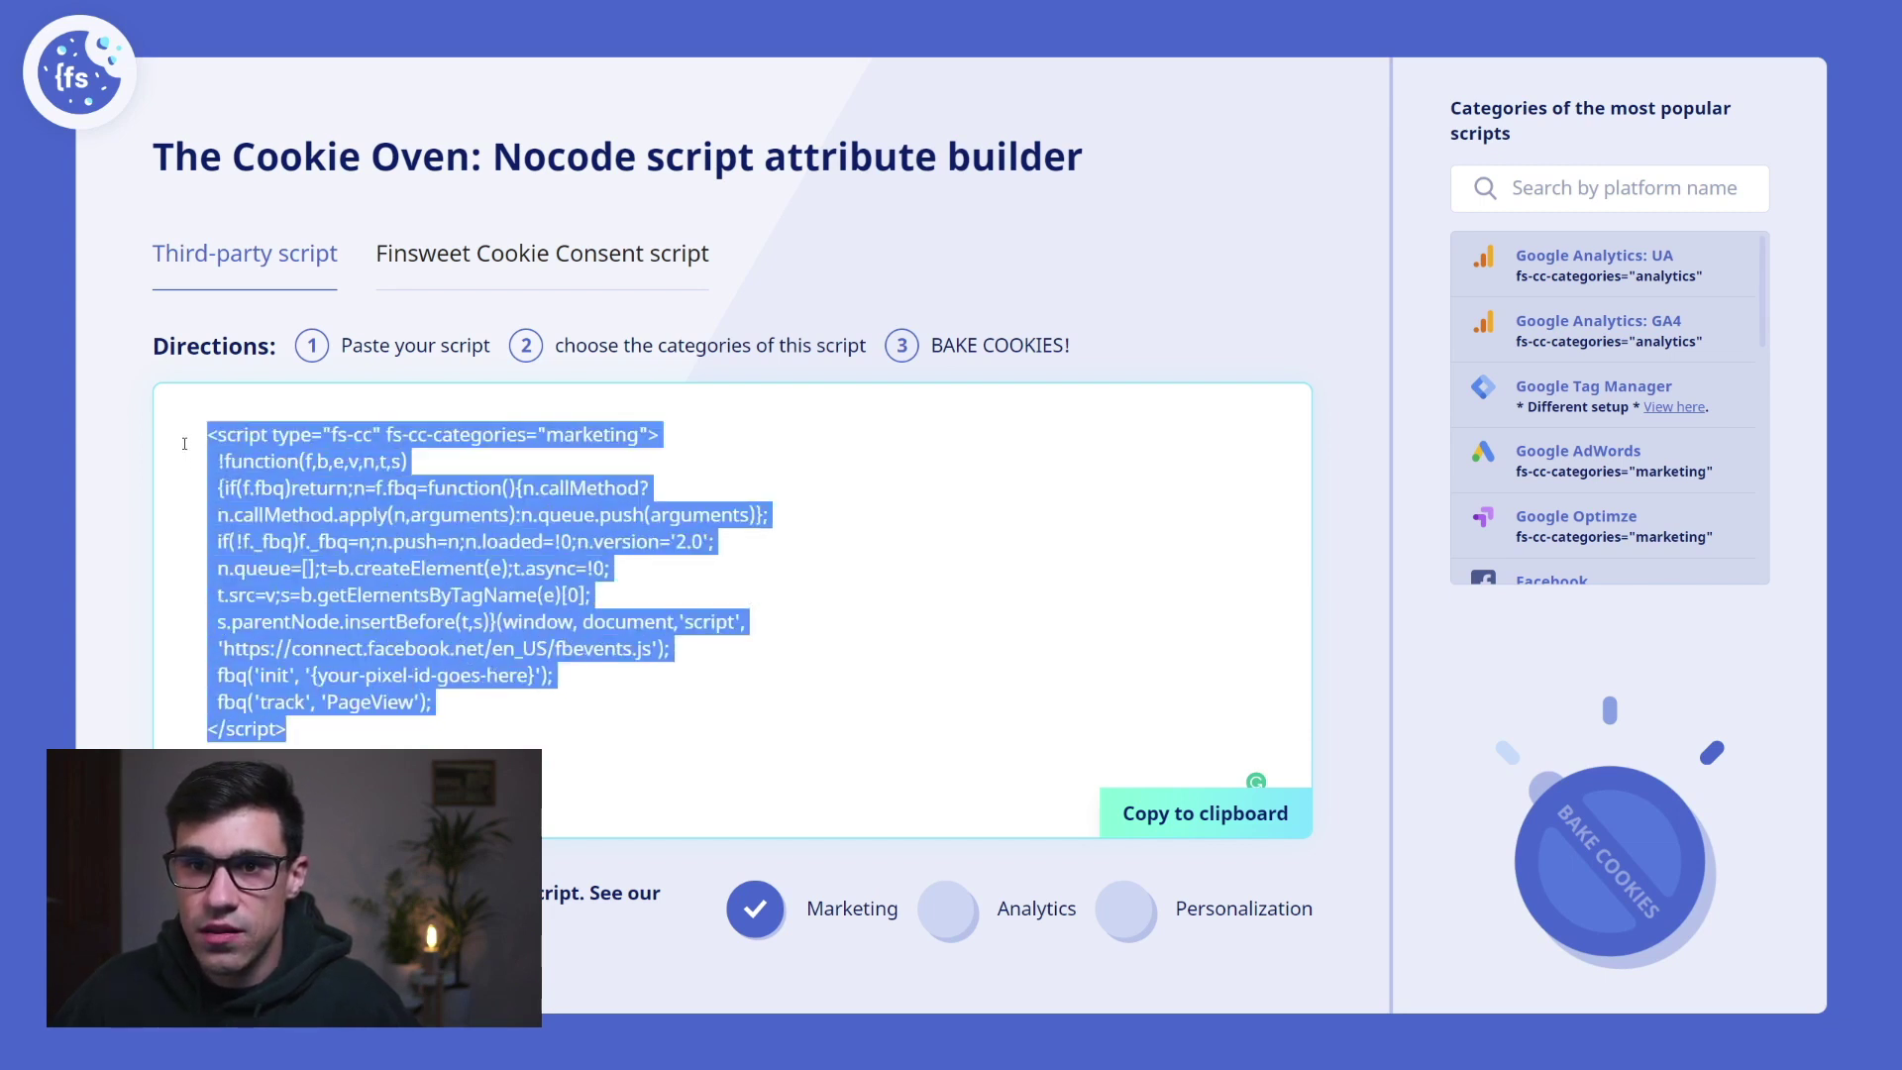
pyautogui.click(1159, 814)
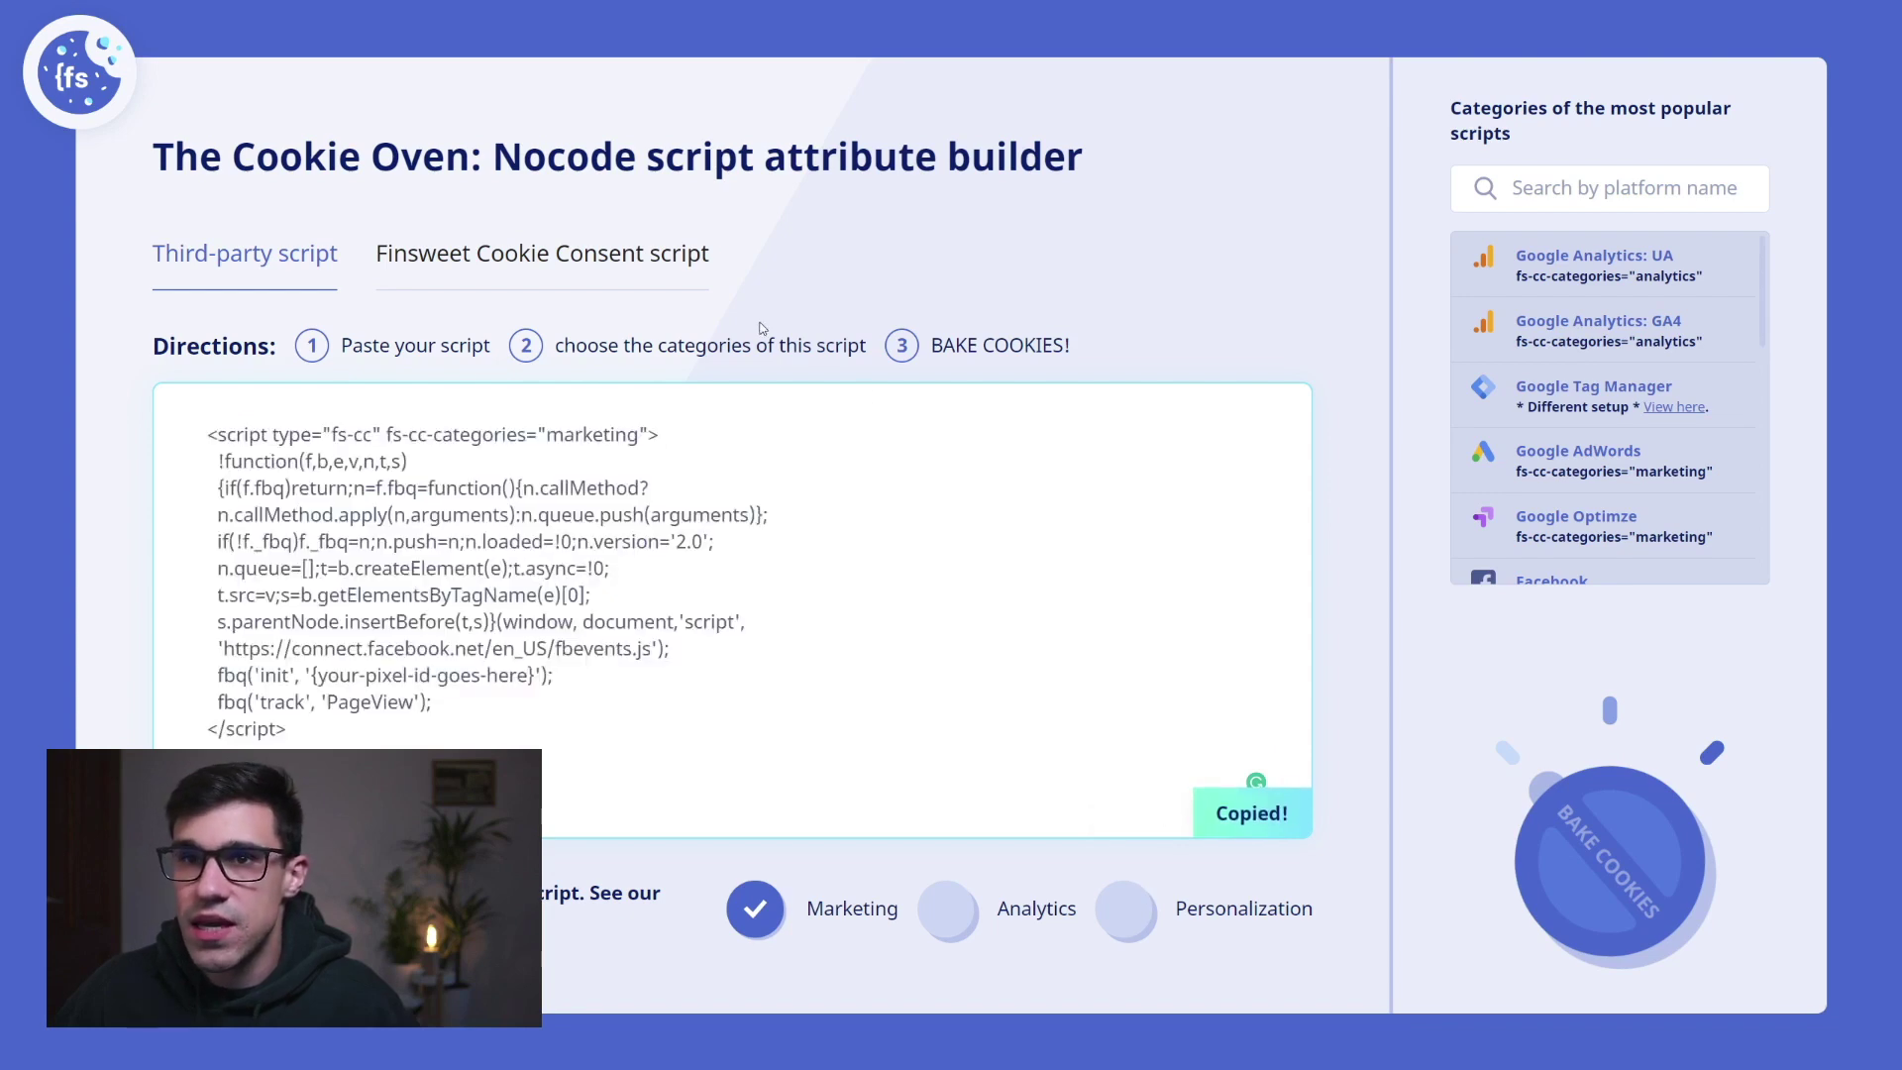
# Paste the marketing-tagged pixel script over the old pixel code and add a blank top line.
pyautogui.hotkey('ctrl', 'tab')
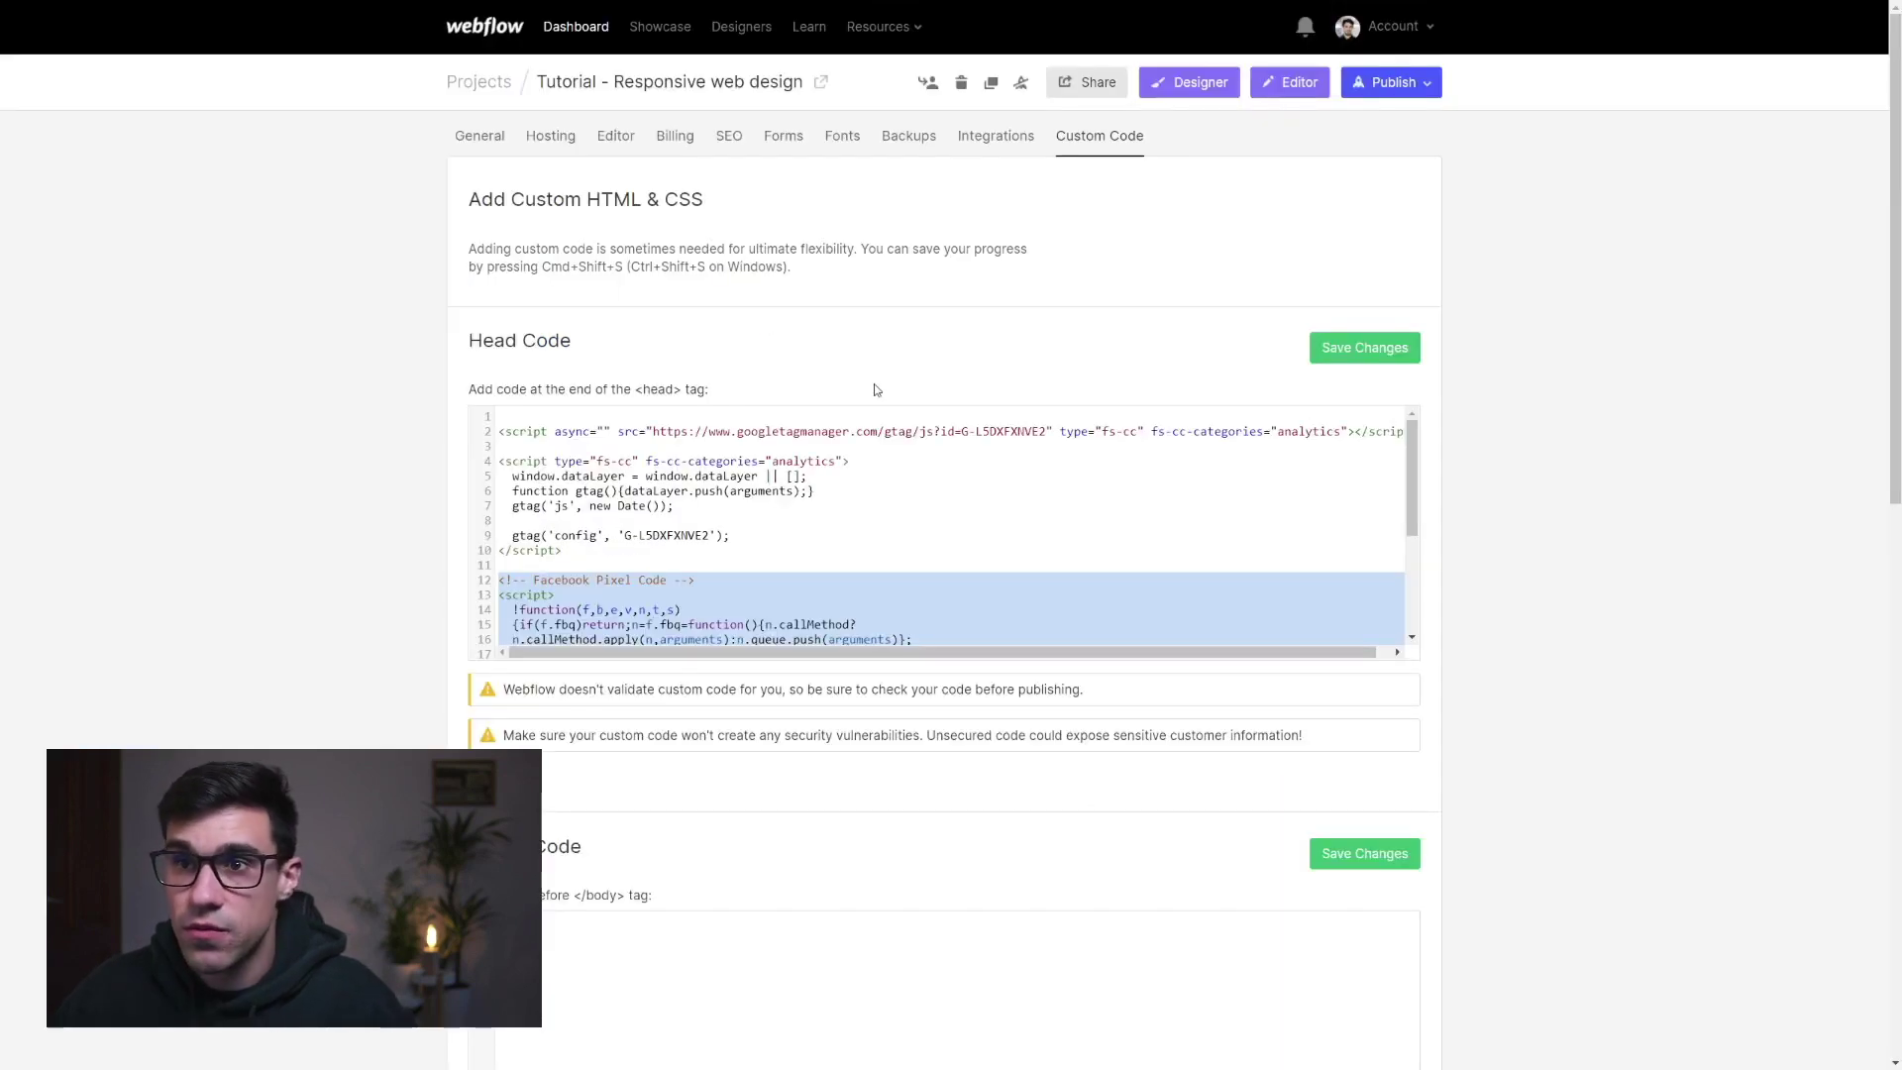
pyautogui.scroll(-3, 700, 582)
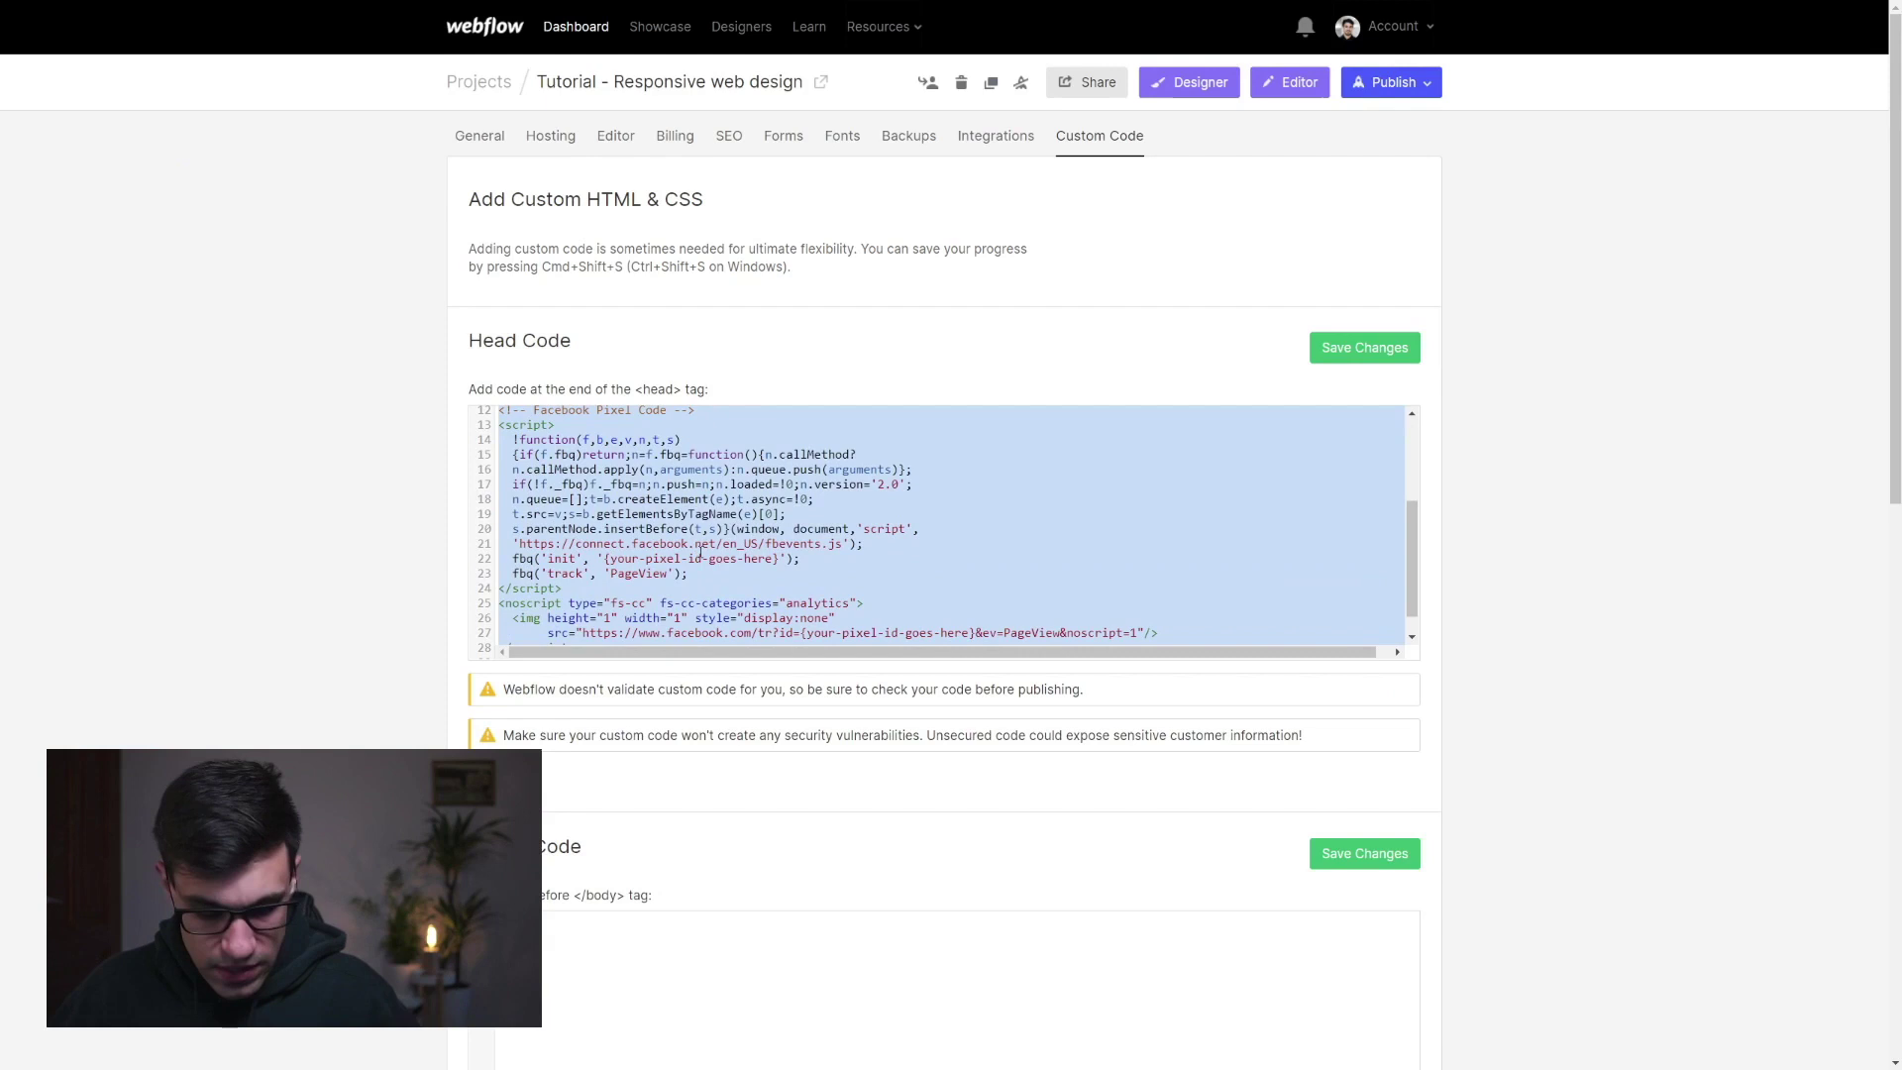
pyautogui.hotkey('ctrl', 'v')
pyautogui.scroll(3, 734, 575)
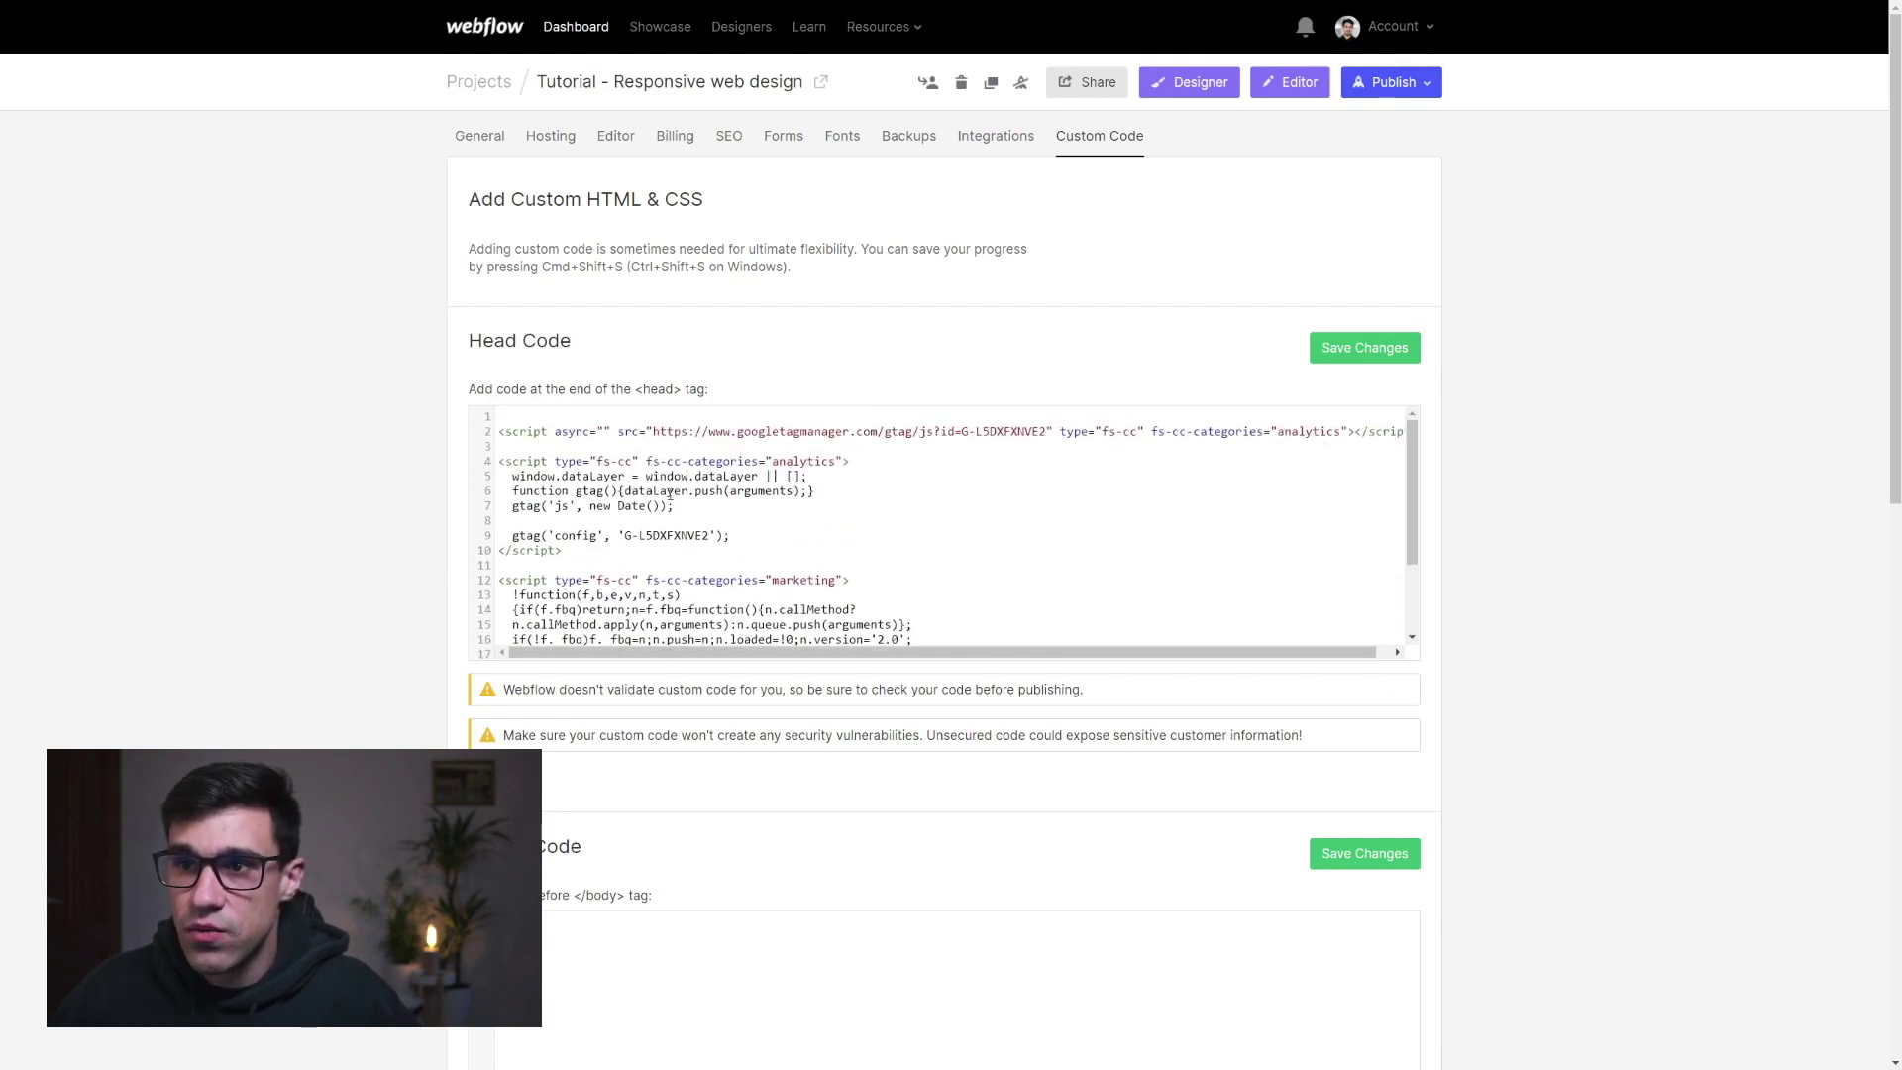
pyautogui.click(505, 415)
pyautogui.press('Return')
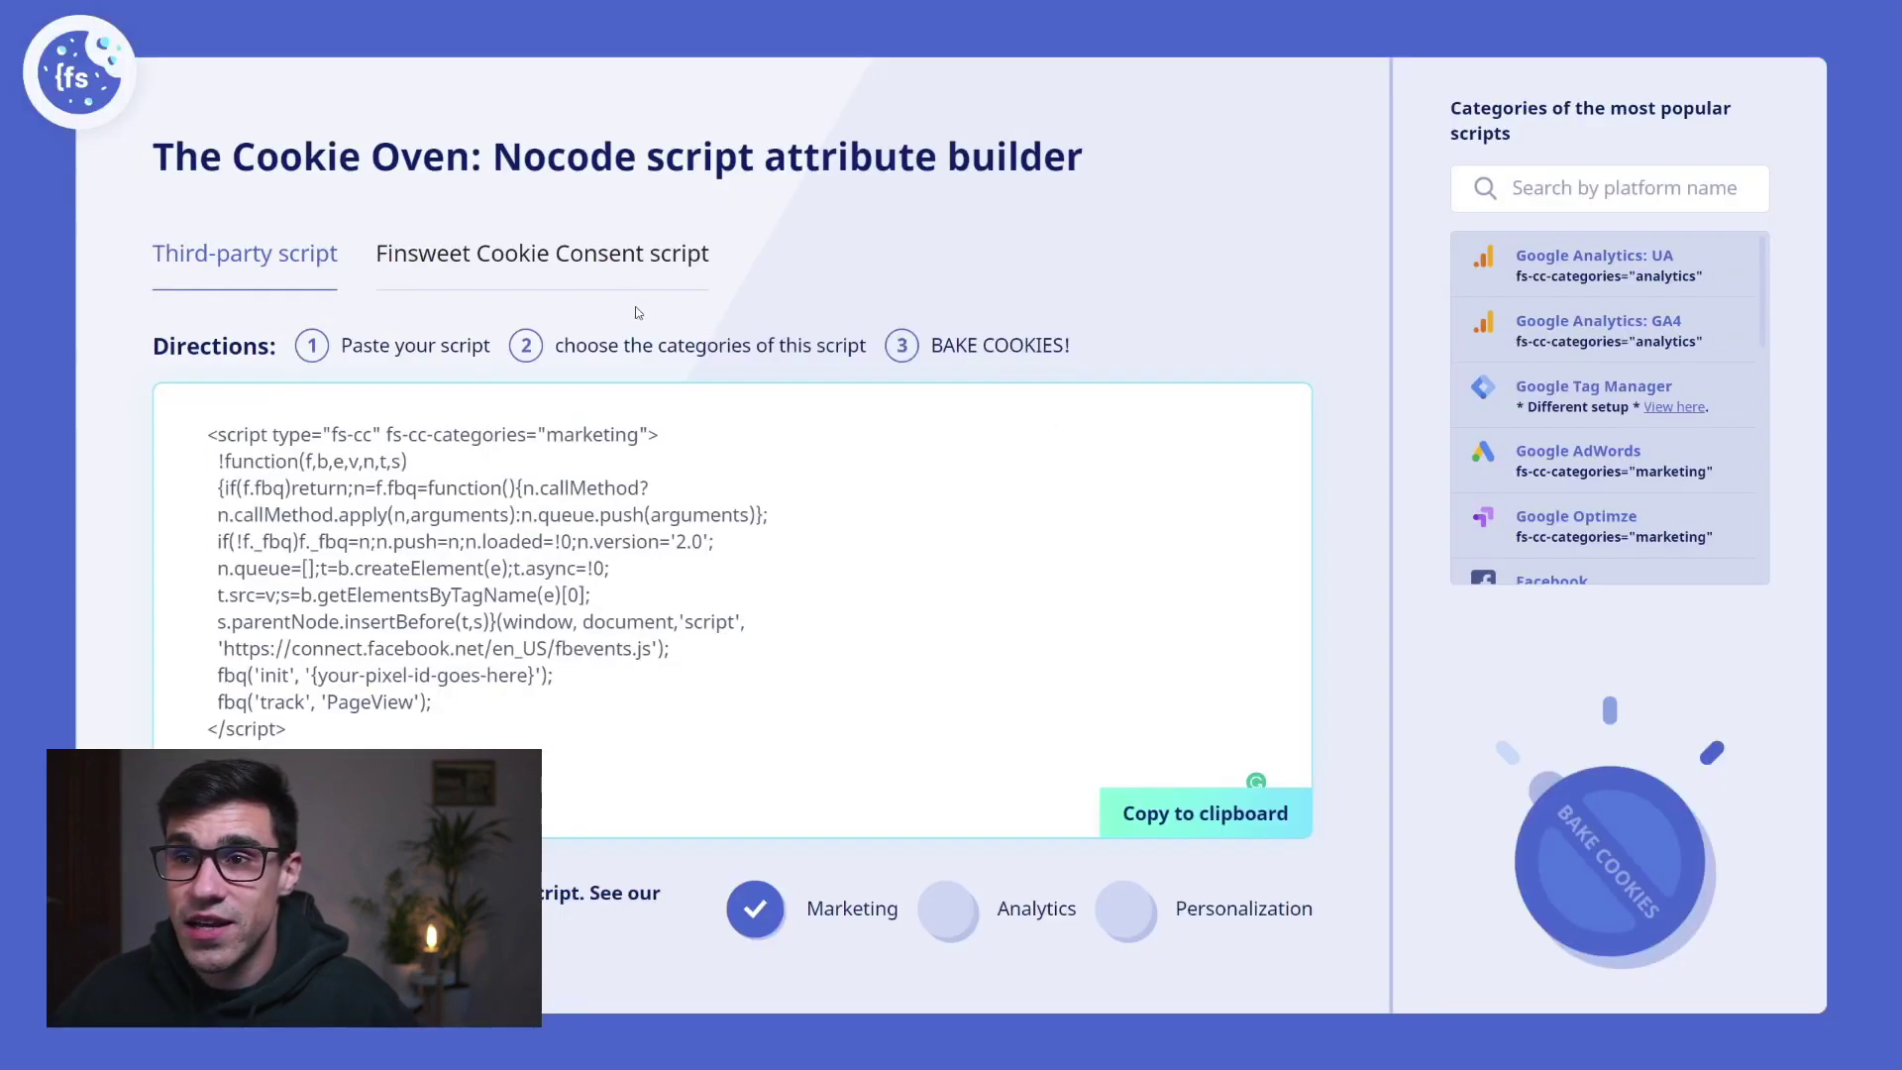
# Bake an Option 3 opt-in Cookie Consent script with the pasted cookie-reset endpoint URL and copy it.
pyautogui.click(607, 260)
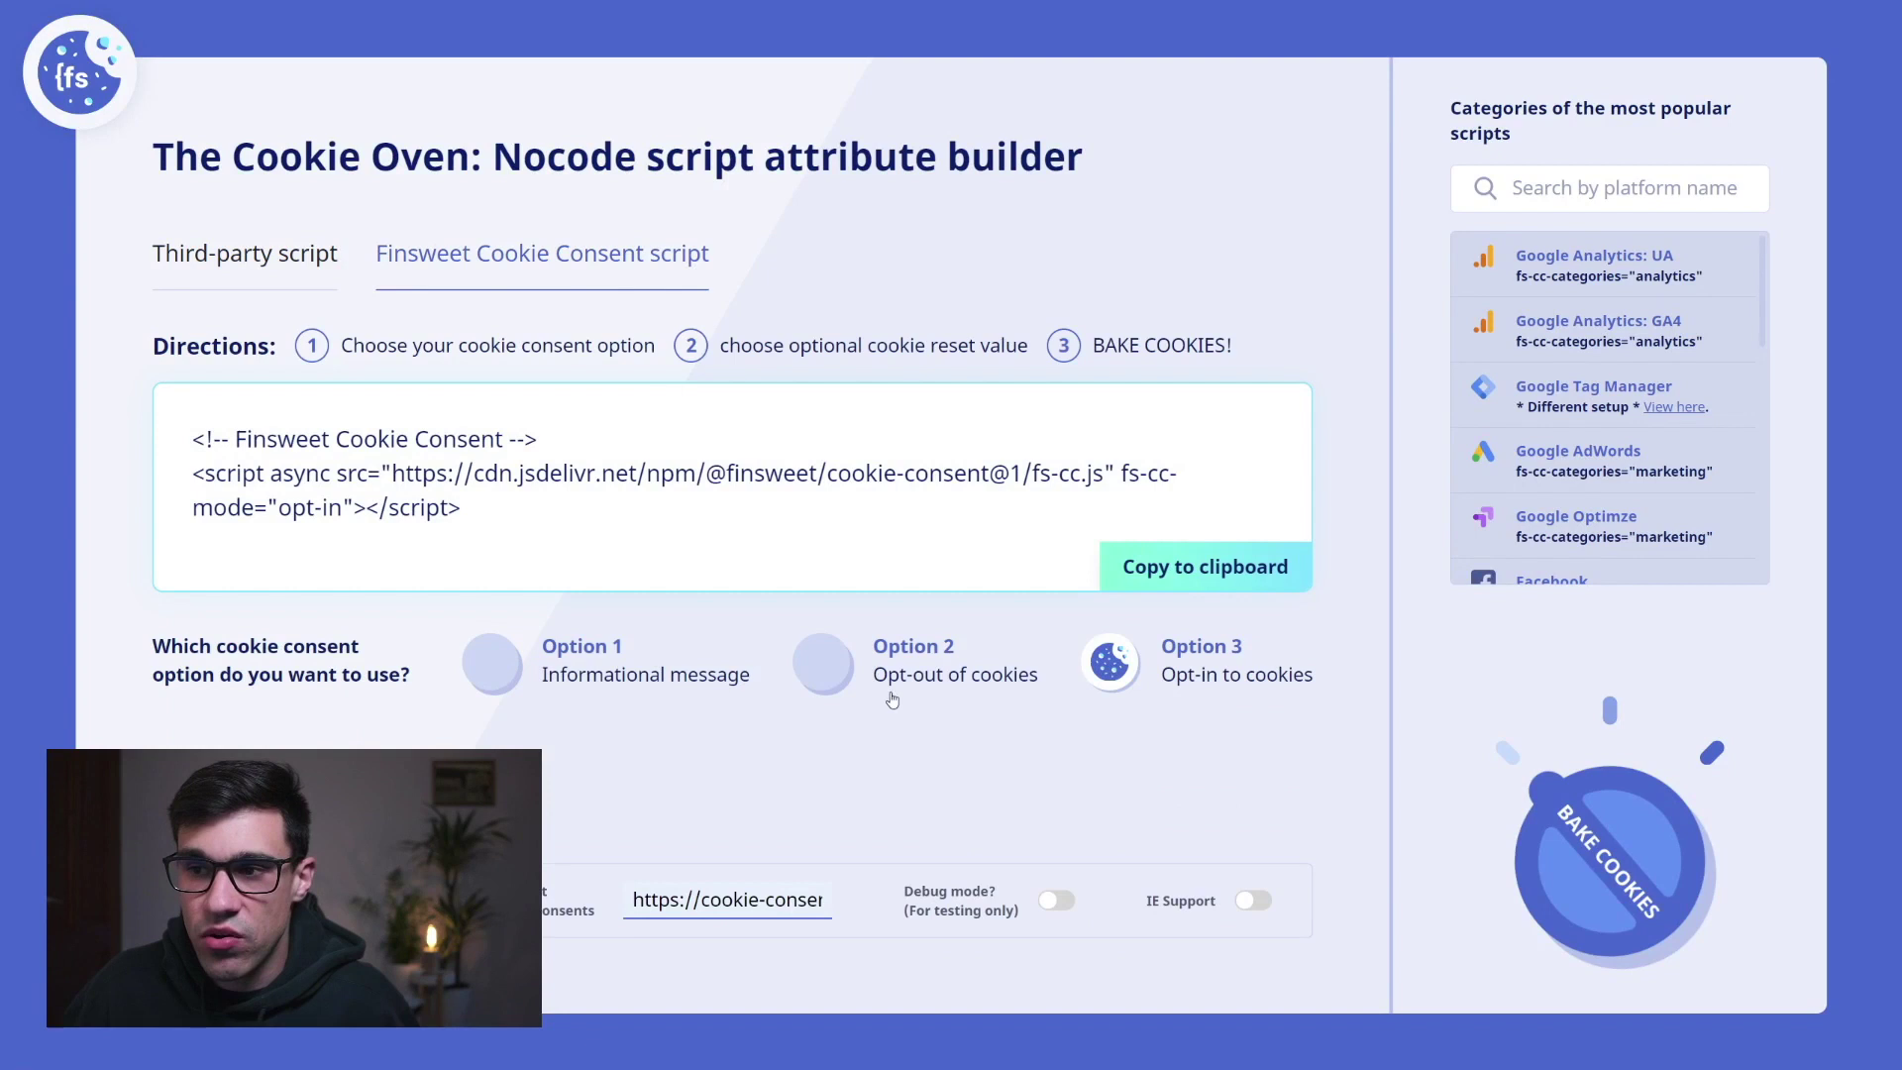
pyautogui.click(898, 679)
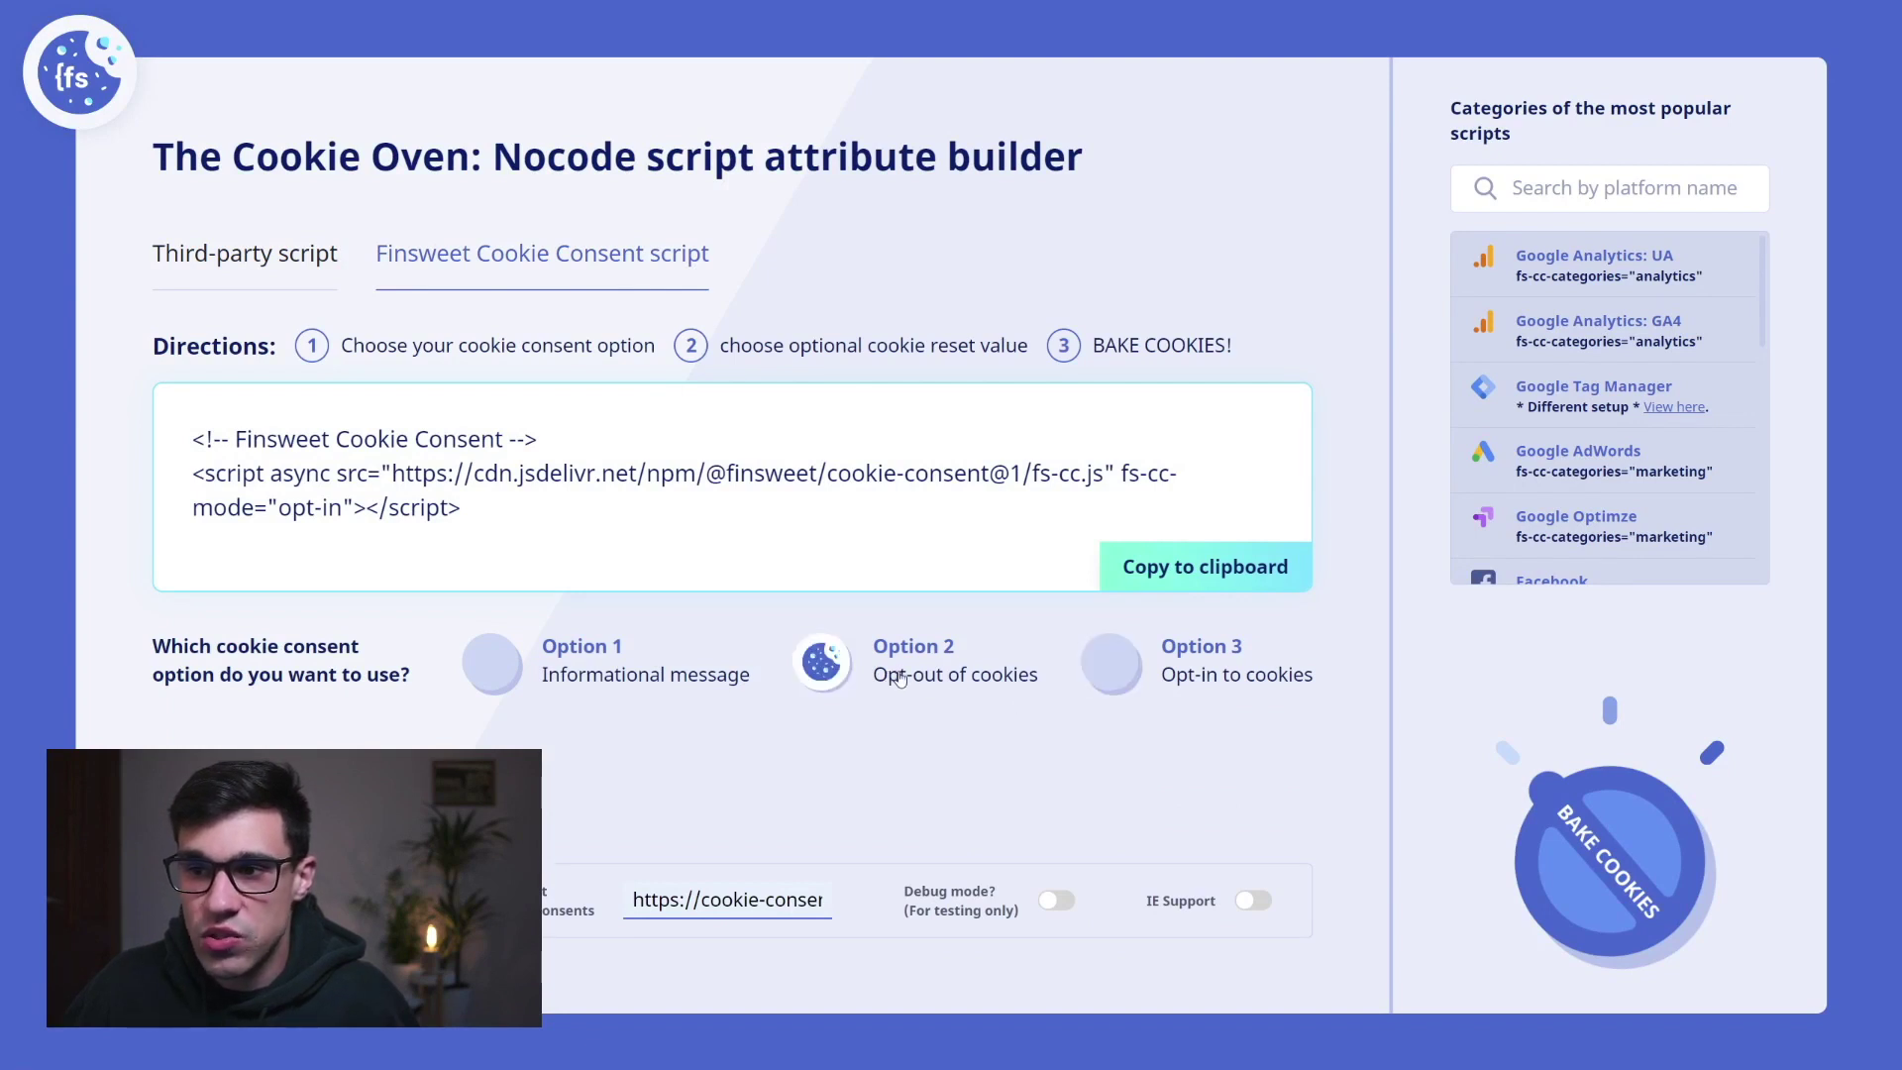
pyautogui.click(1213, 682)
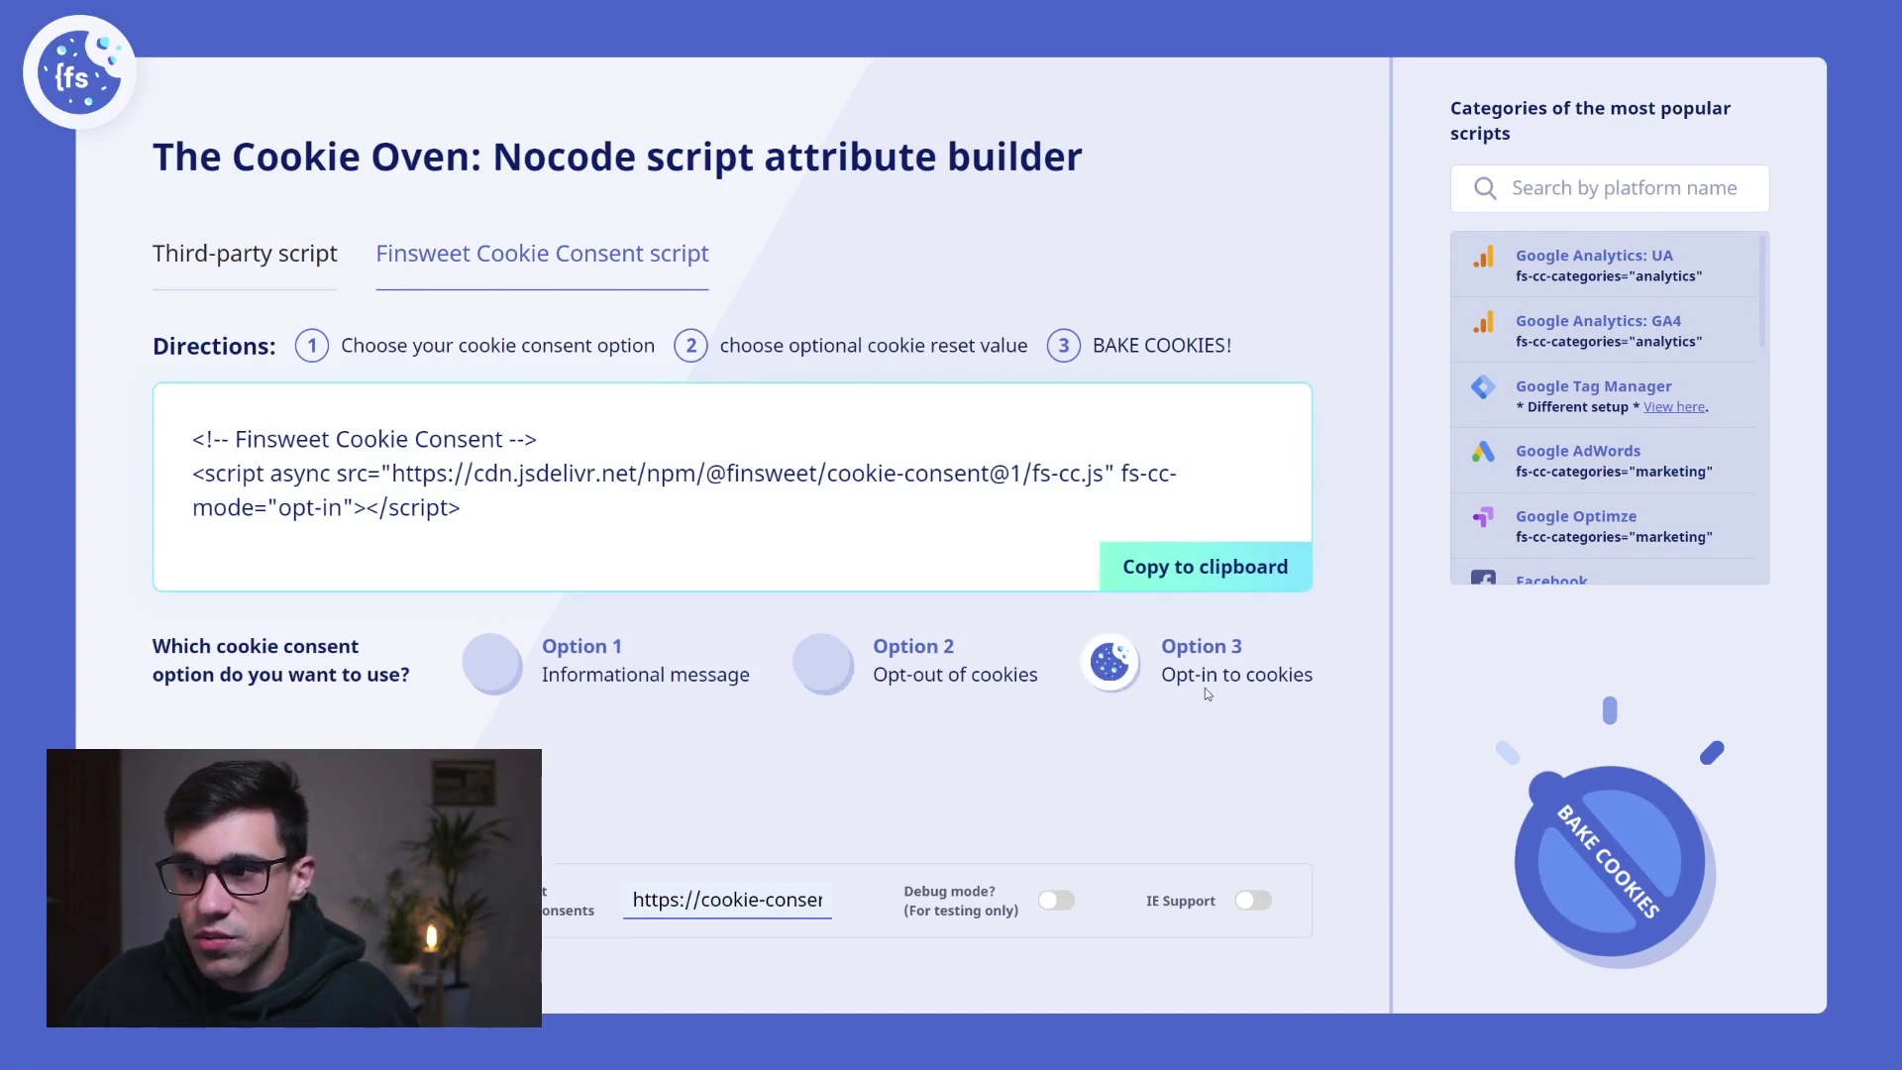
pyautogui.tripleClick(654, 901)
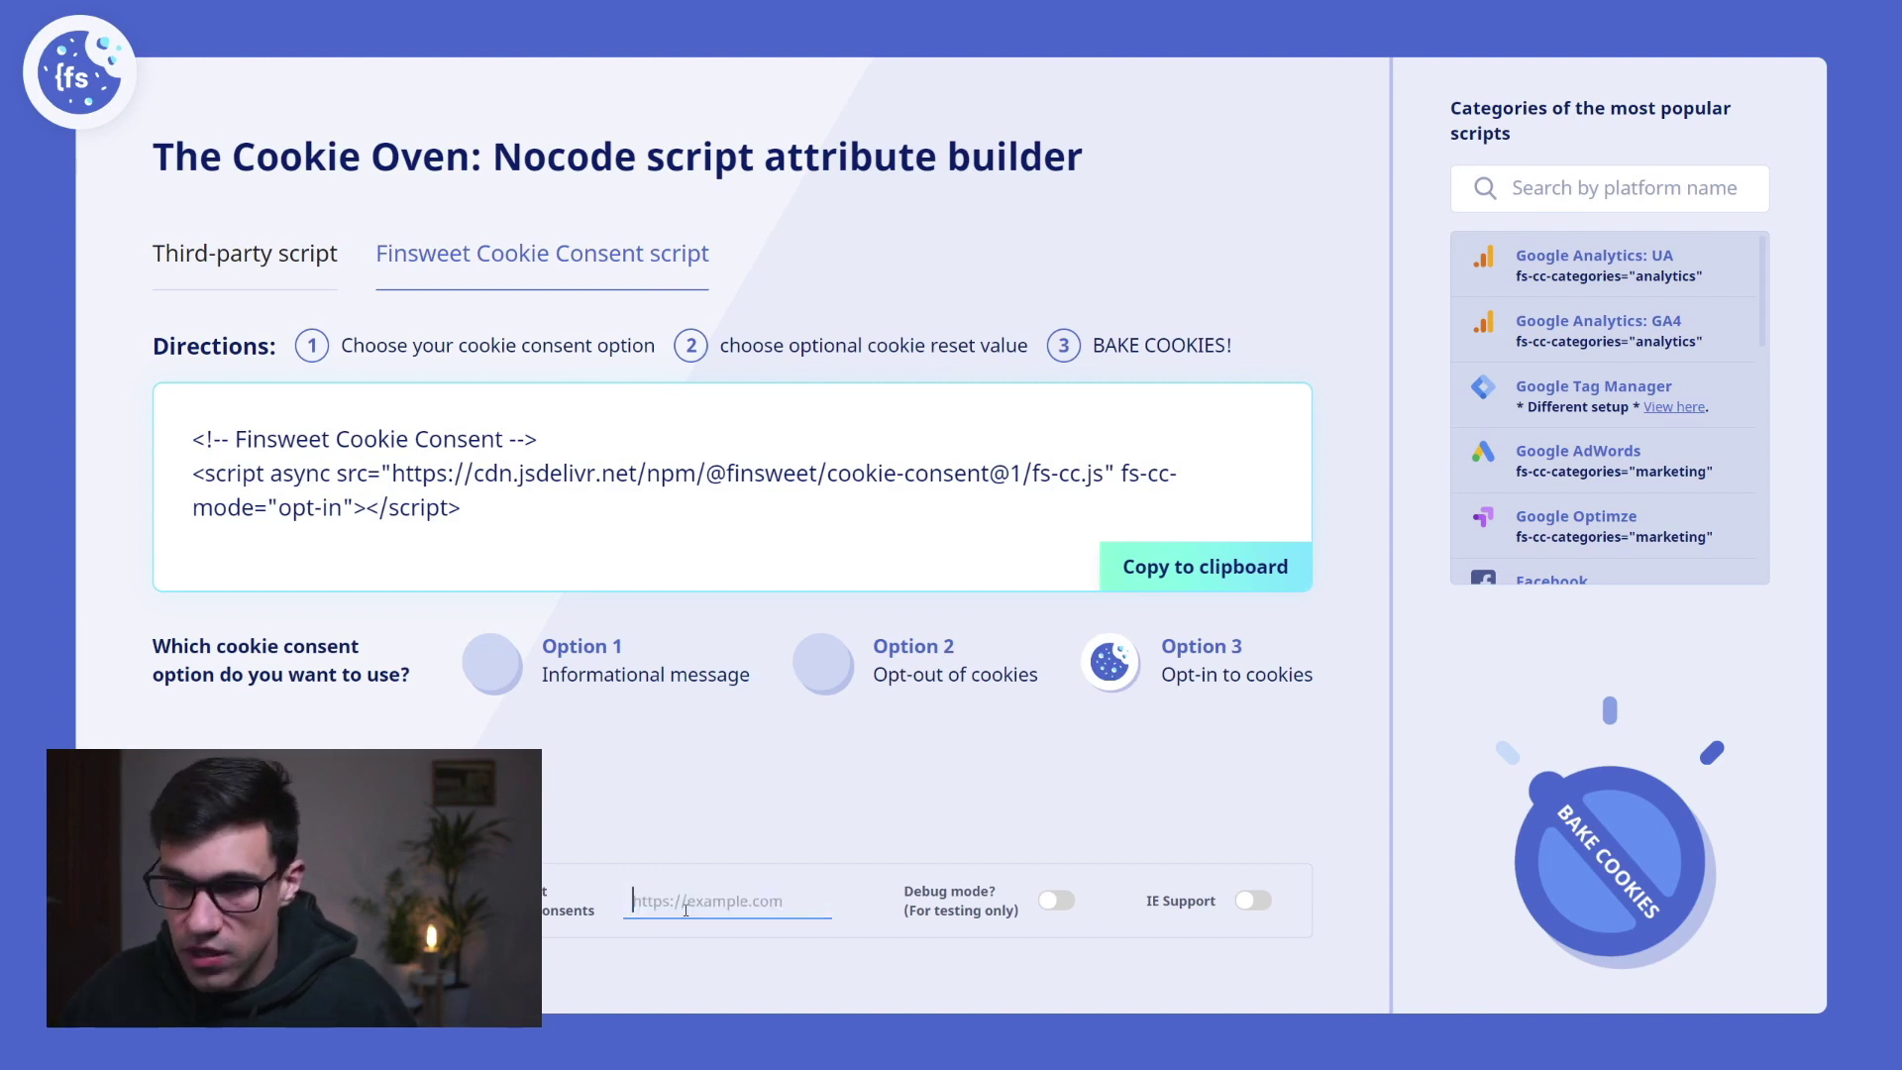
pyautogui.click(685, 910)
pyautogui.hotkey('ctrl', 'v')
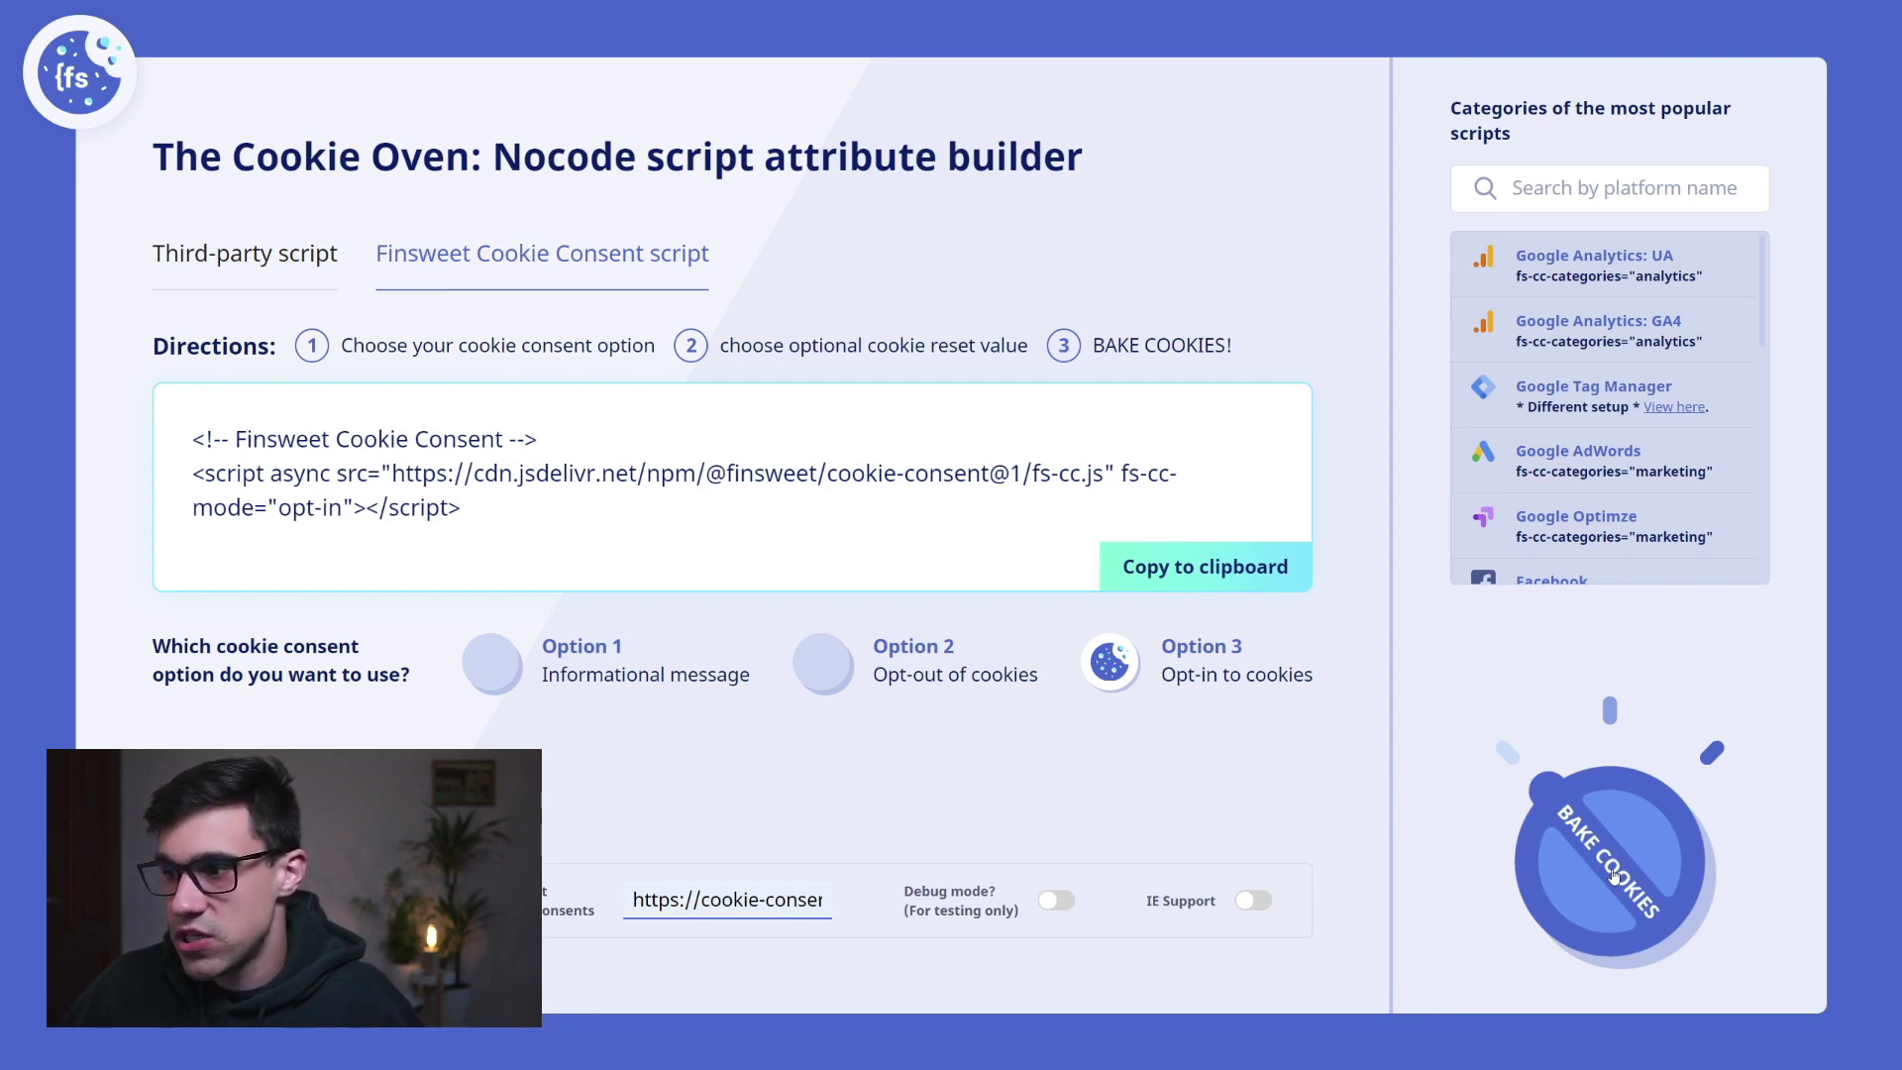
pyautogui.click(1614, 878)
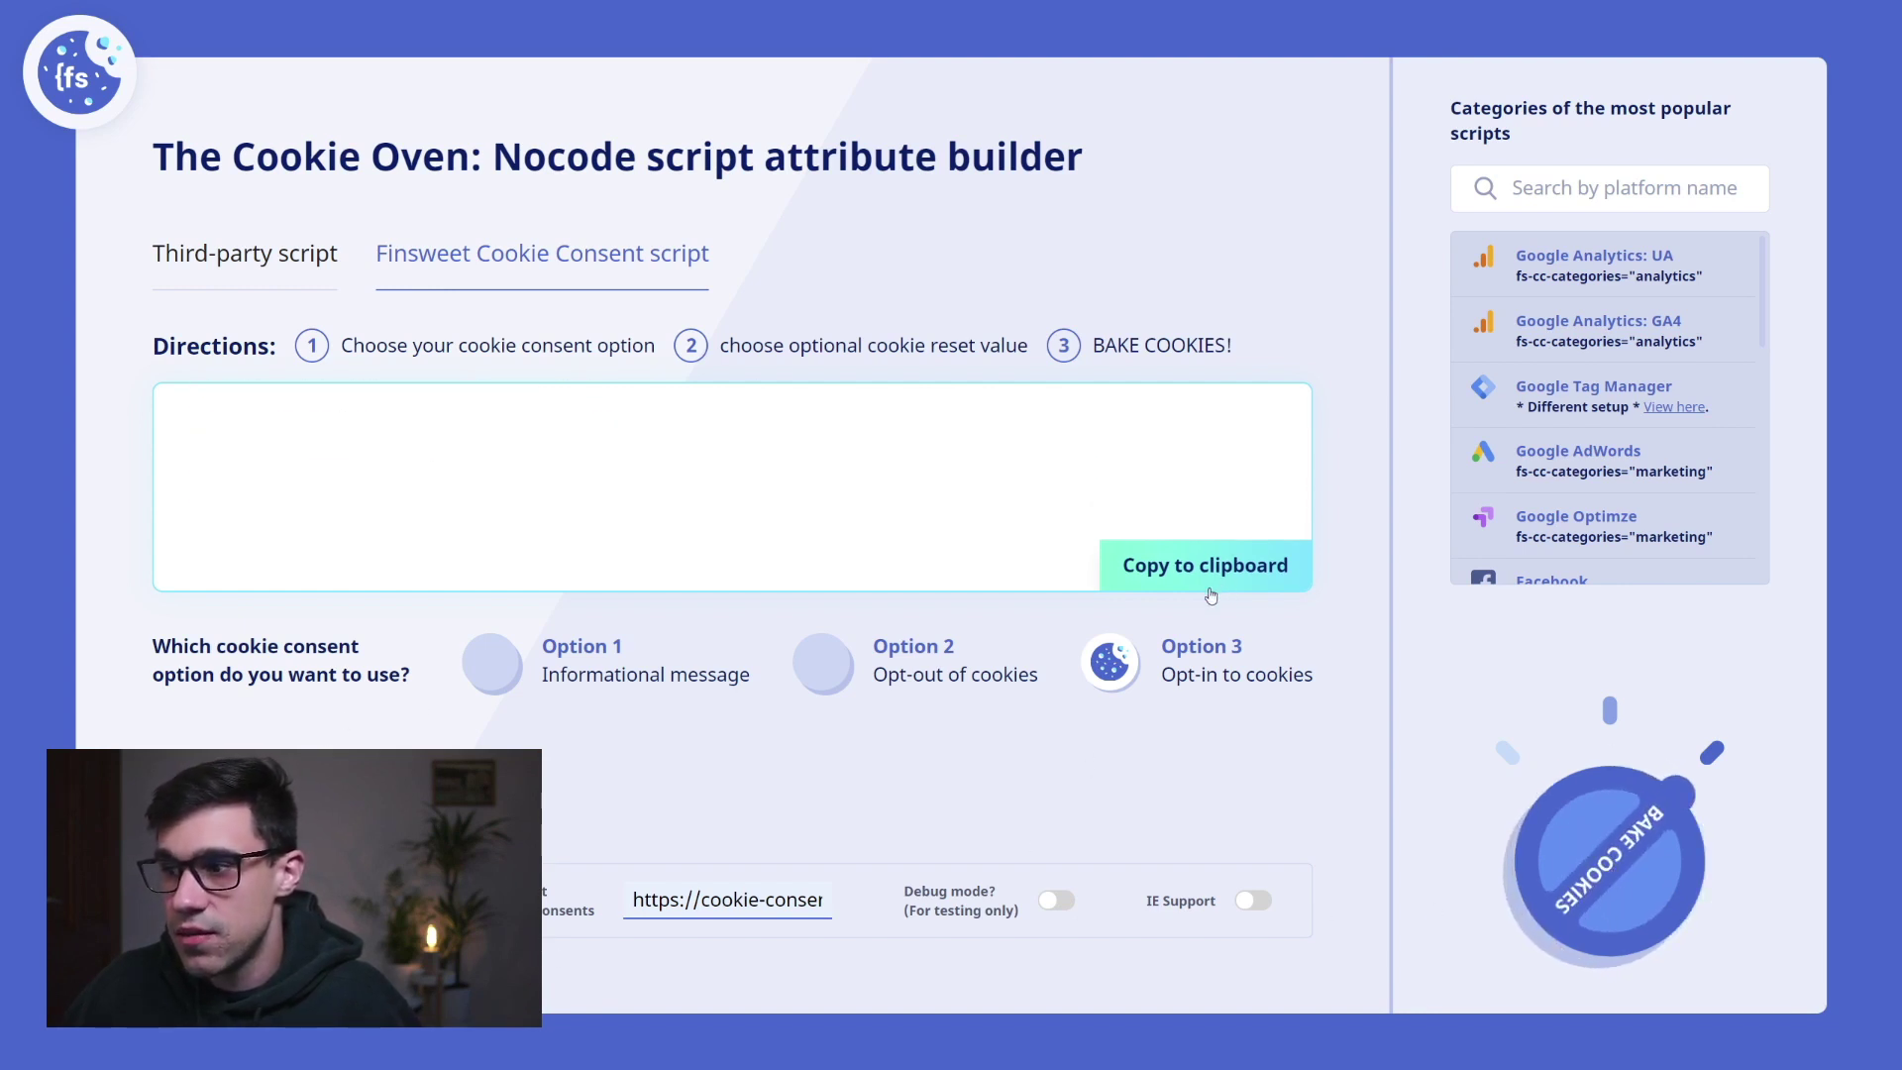
pyautogui.click(1211, 608)
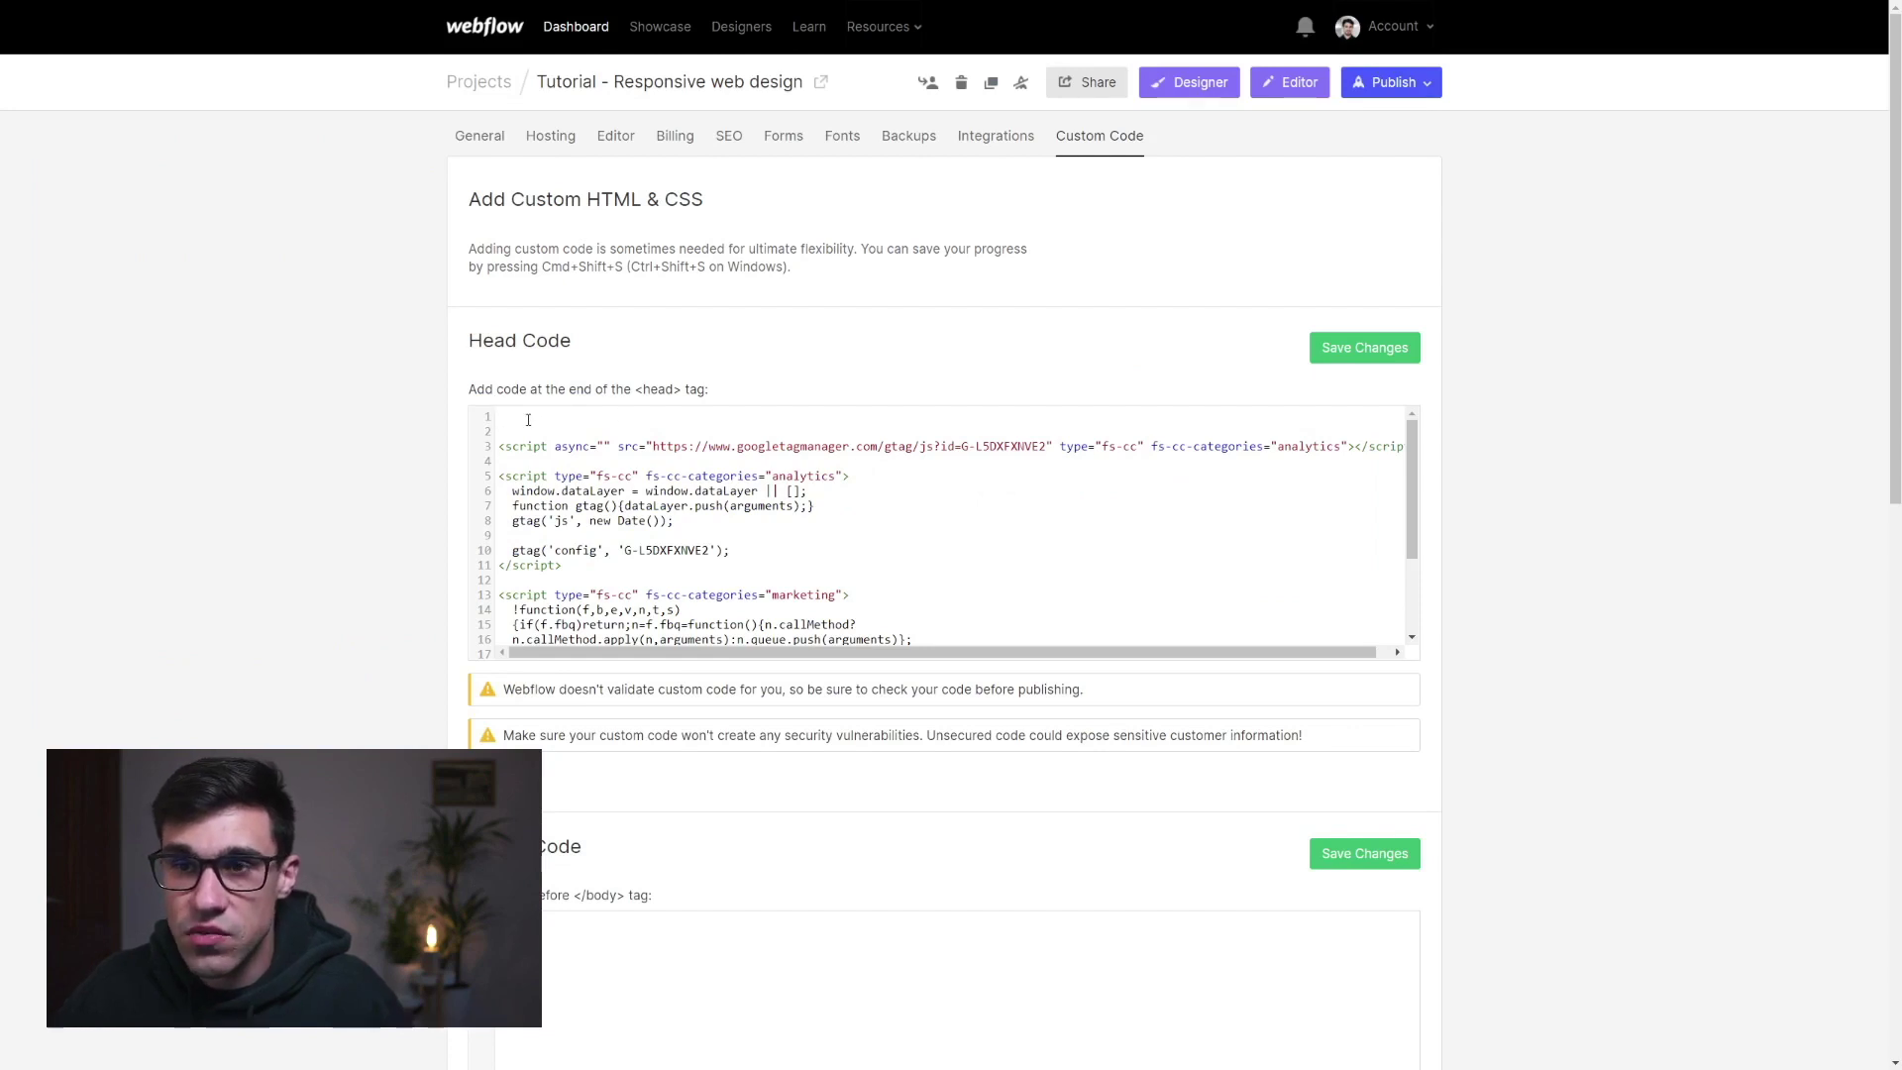
# Paste the consent script at the top of Head Code, save, and publish to the selected domain.
pyautogui.hotkey('ctrl', 'v')
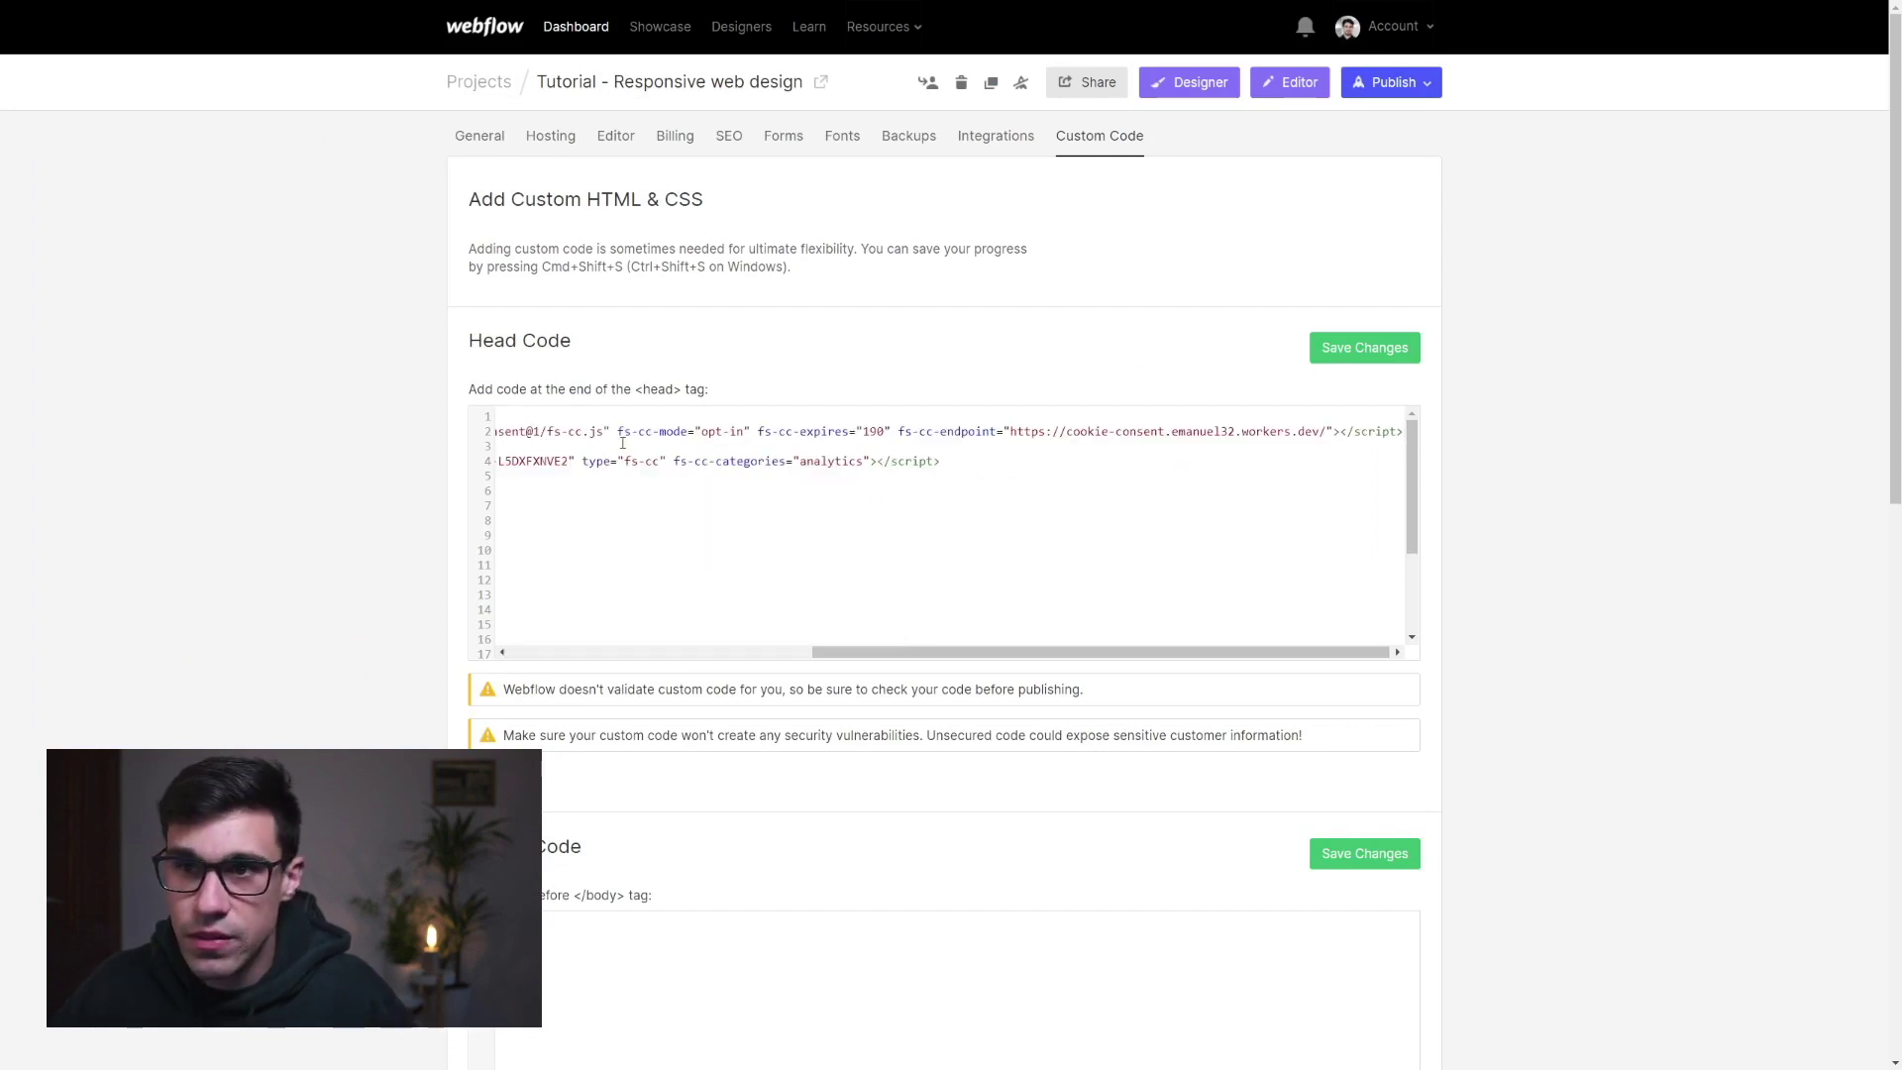
pyautogui.click(892, 490)
pyautogui.hotkey('ctrl', 'v')
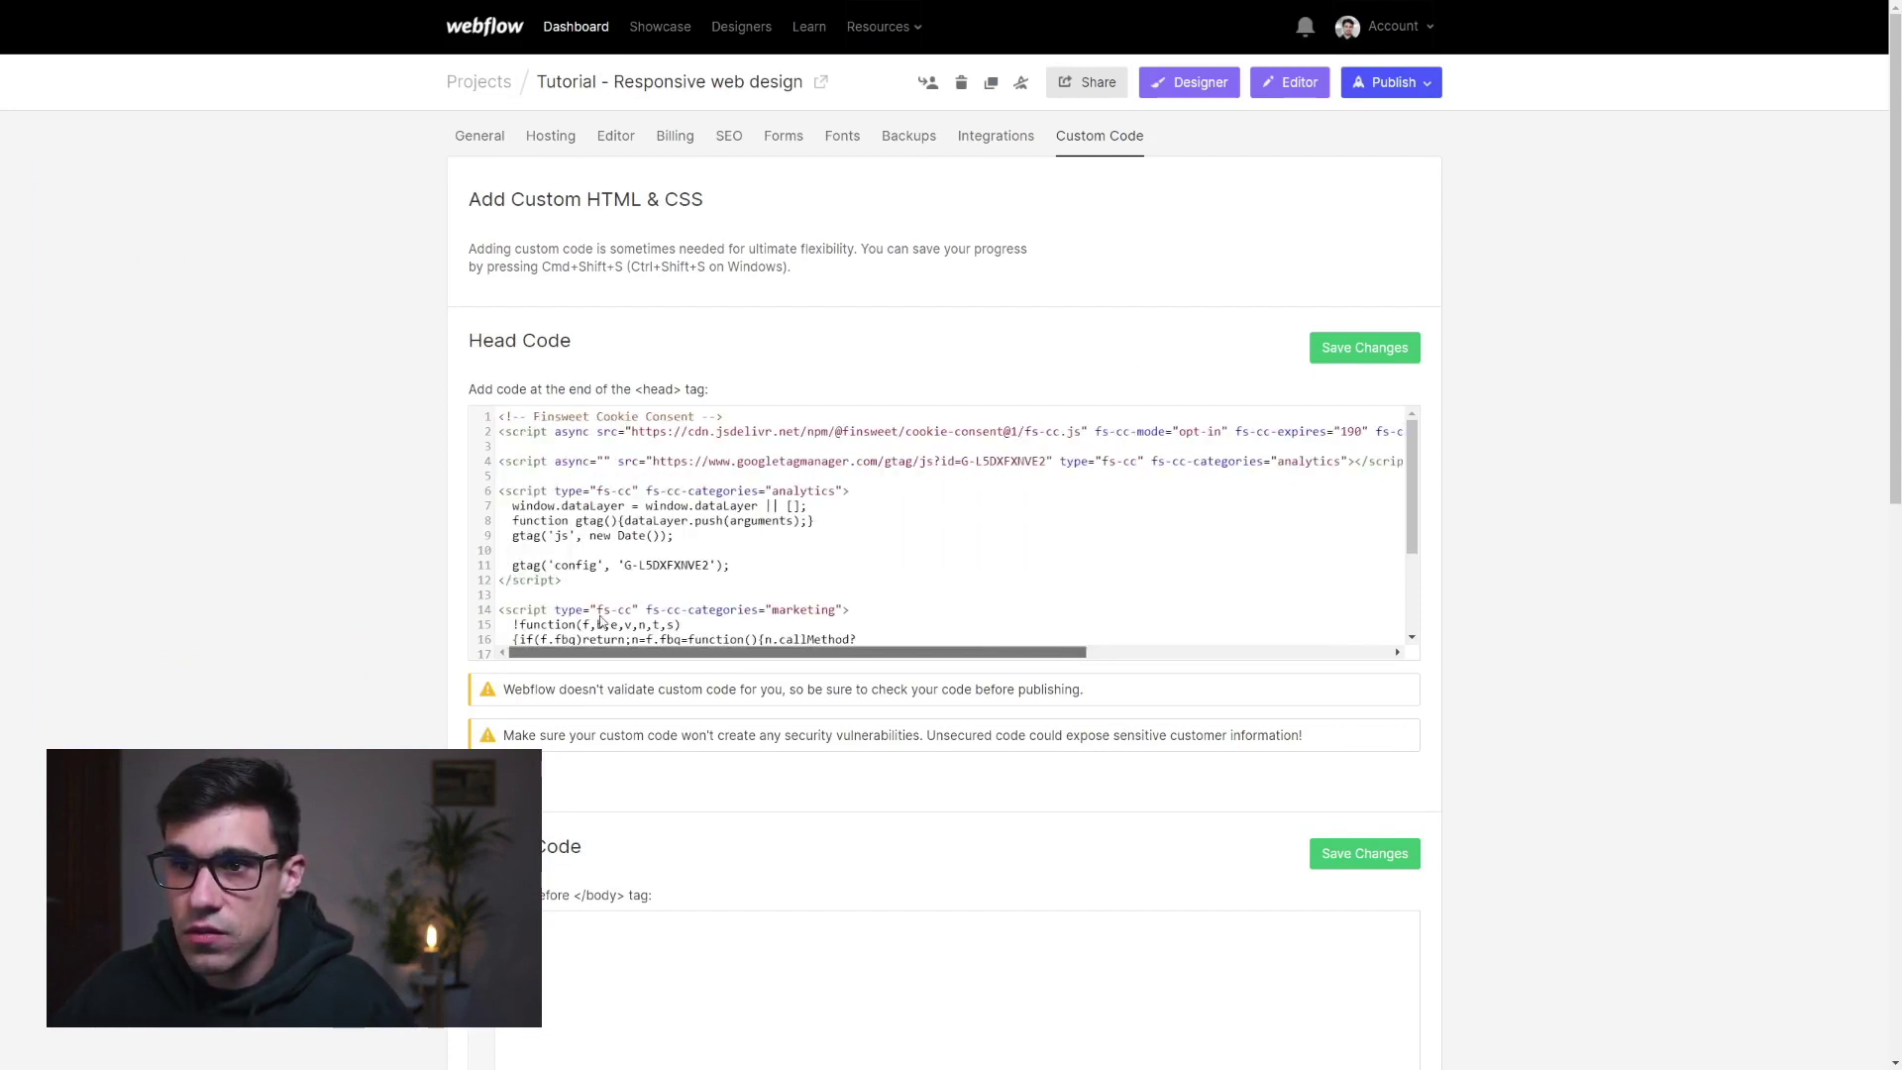
pyautogui.click(1385, 359)
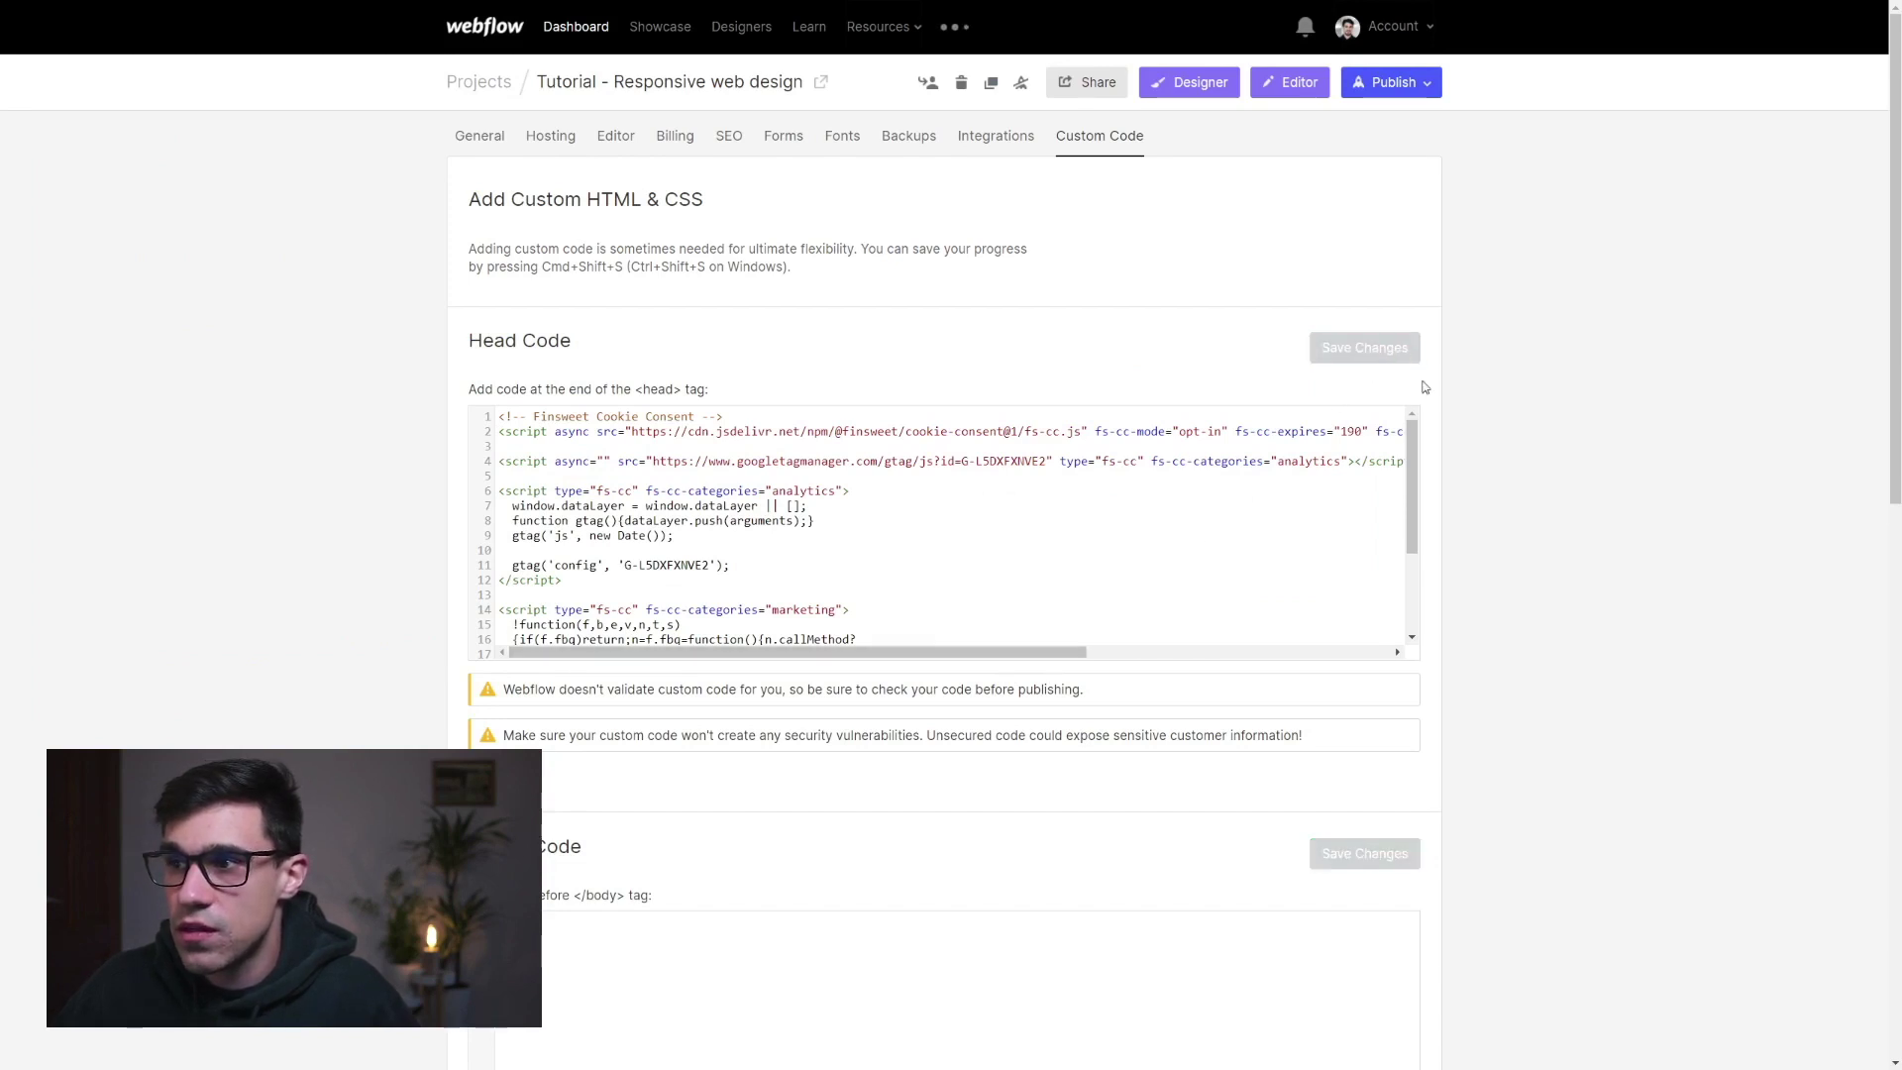
pyautogui.click(1411, 83)
pyautogui.click(1271, 257)
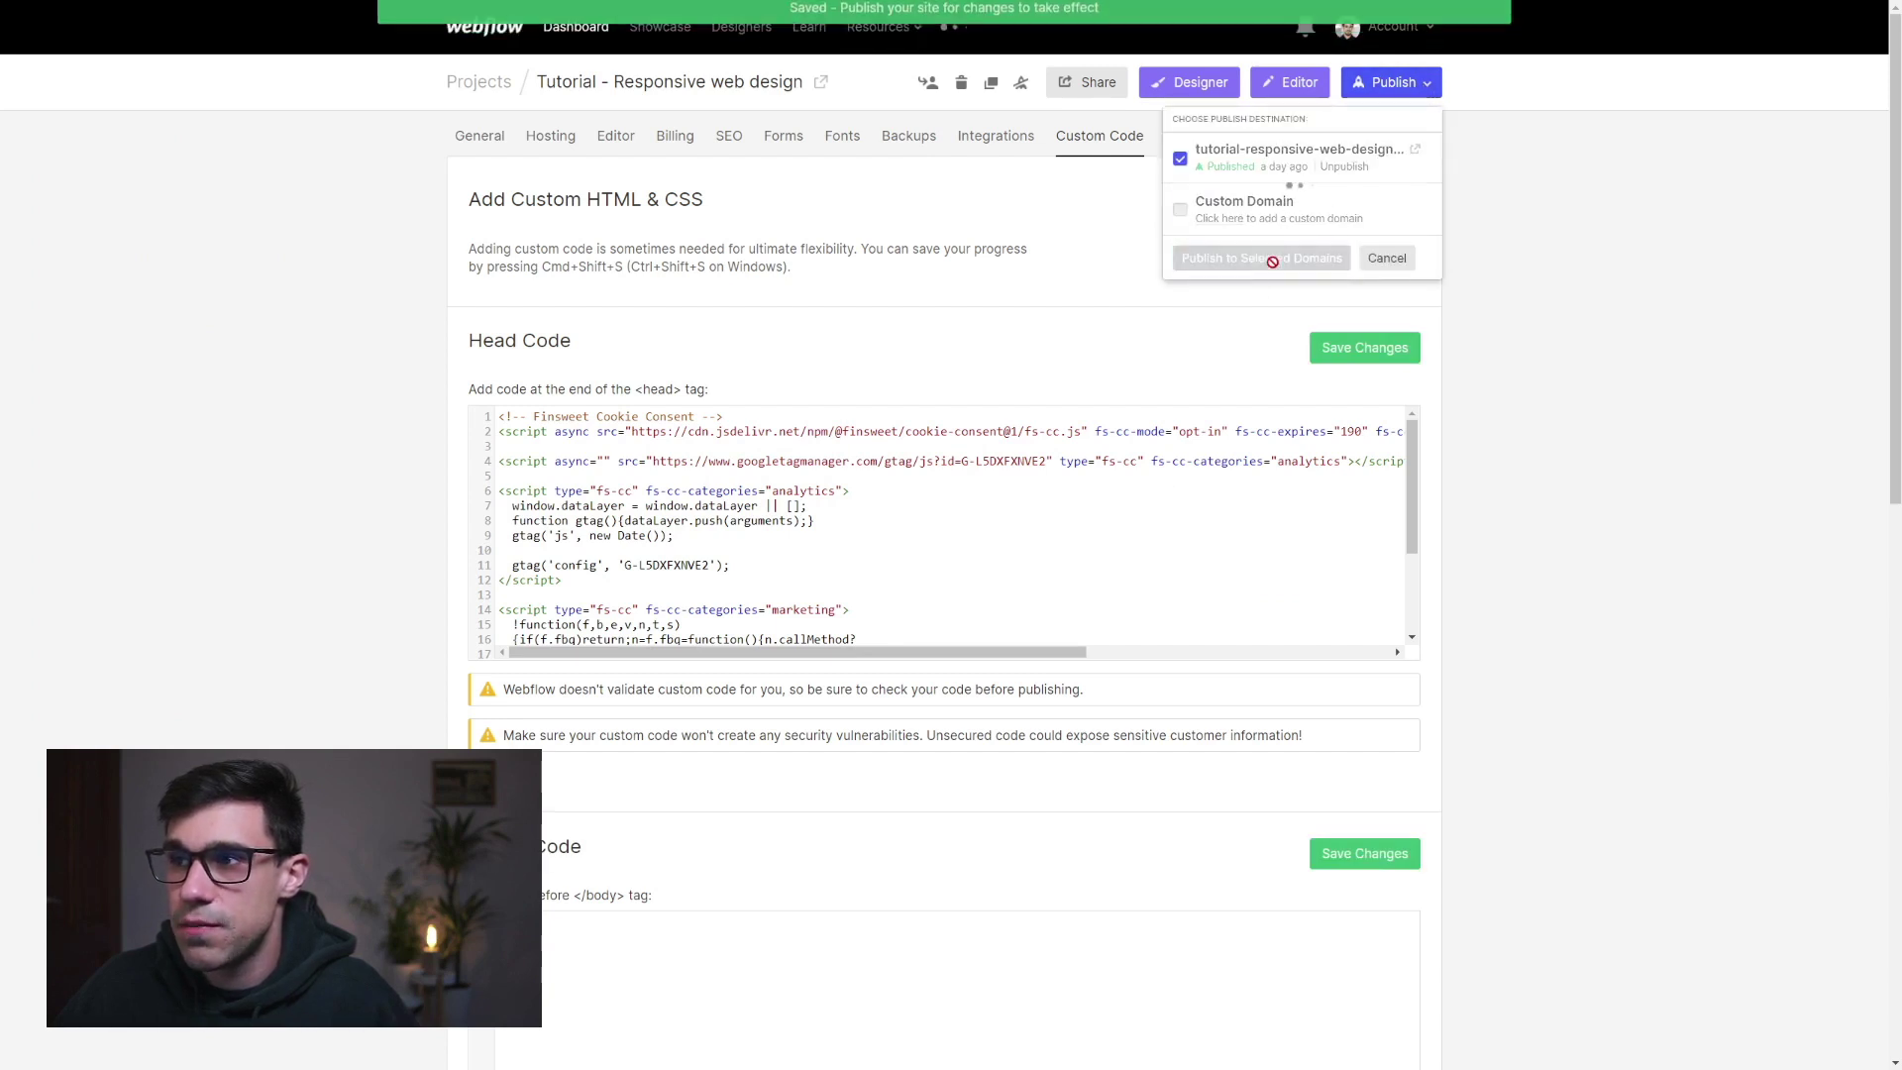
# Review the consent script's opt-in mode, expiry and endpoint attributes on line 2.
pyautogui.moveTo(596, 432); pyautogui.dragTo(1118, 431)
pyautogui.click(1117, 432)
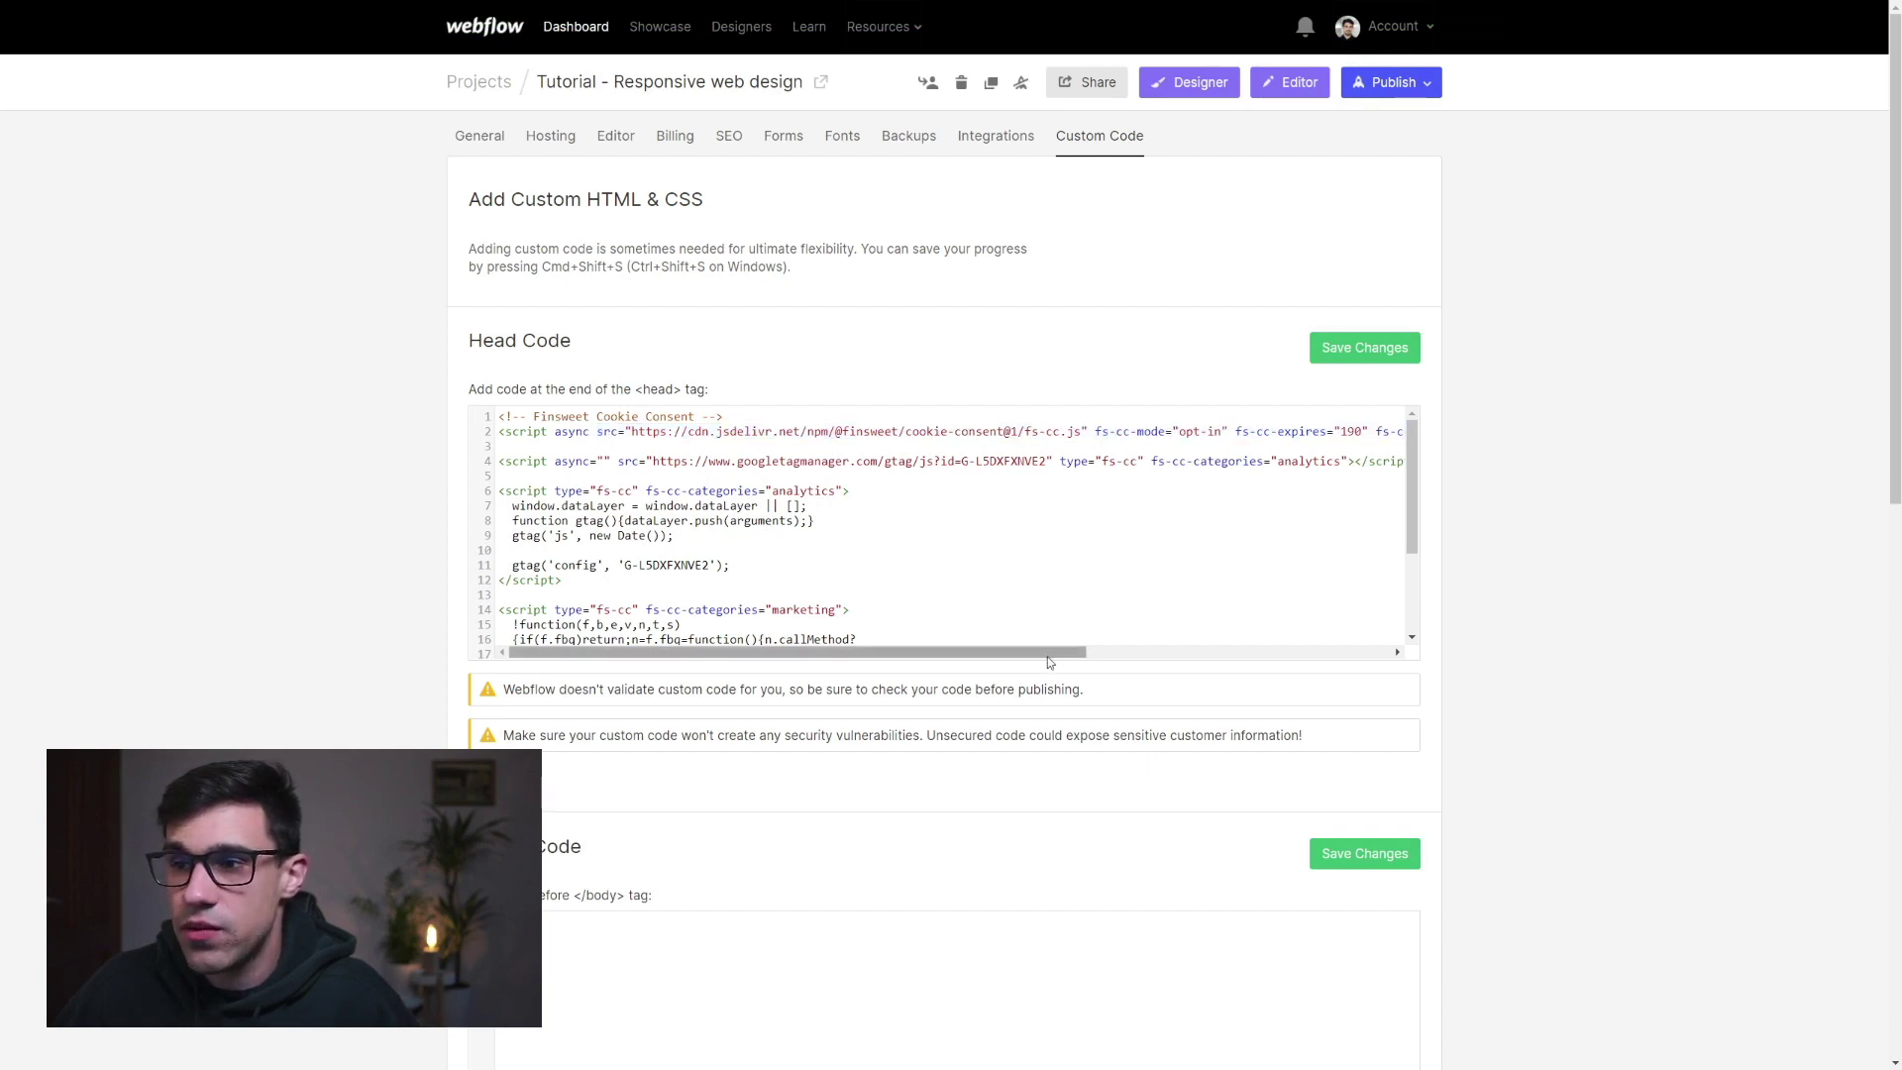
pyautogui.moveTo(1059, 652); pyautogui.dragTo(1338, 656)
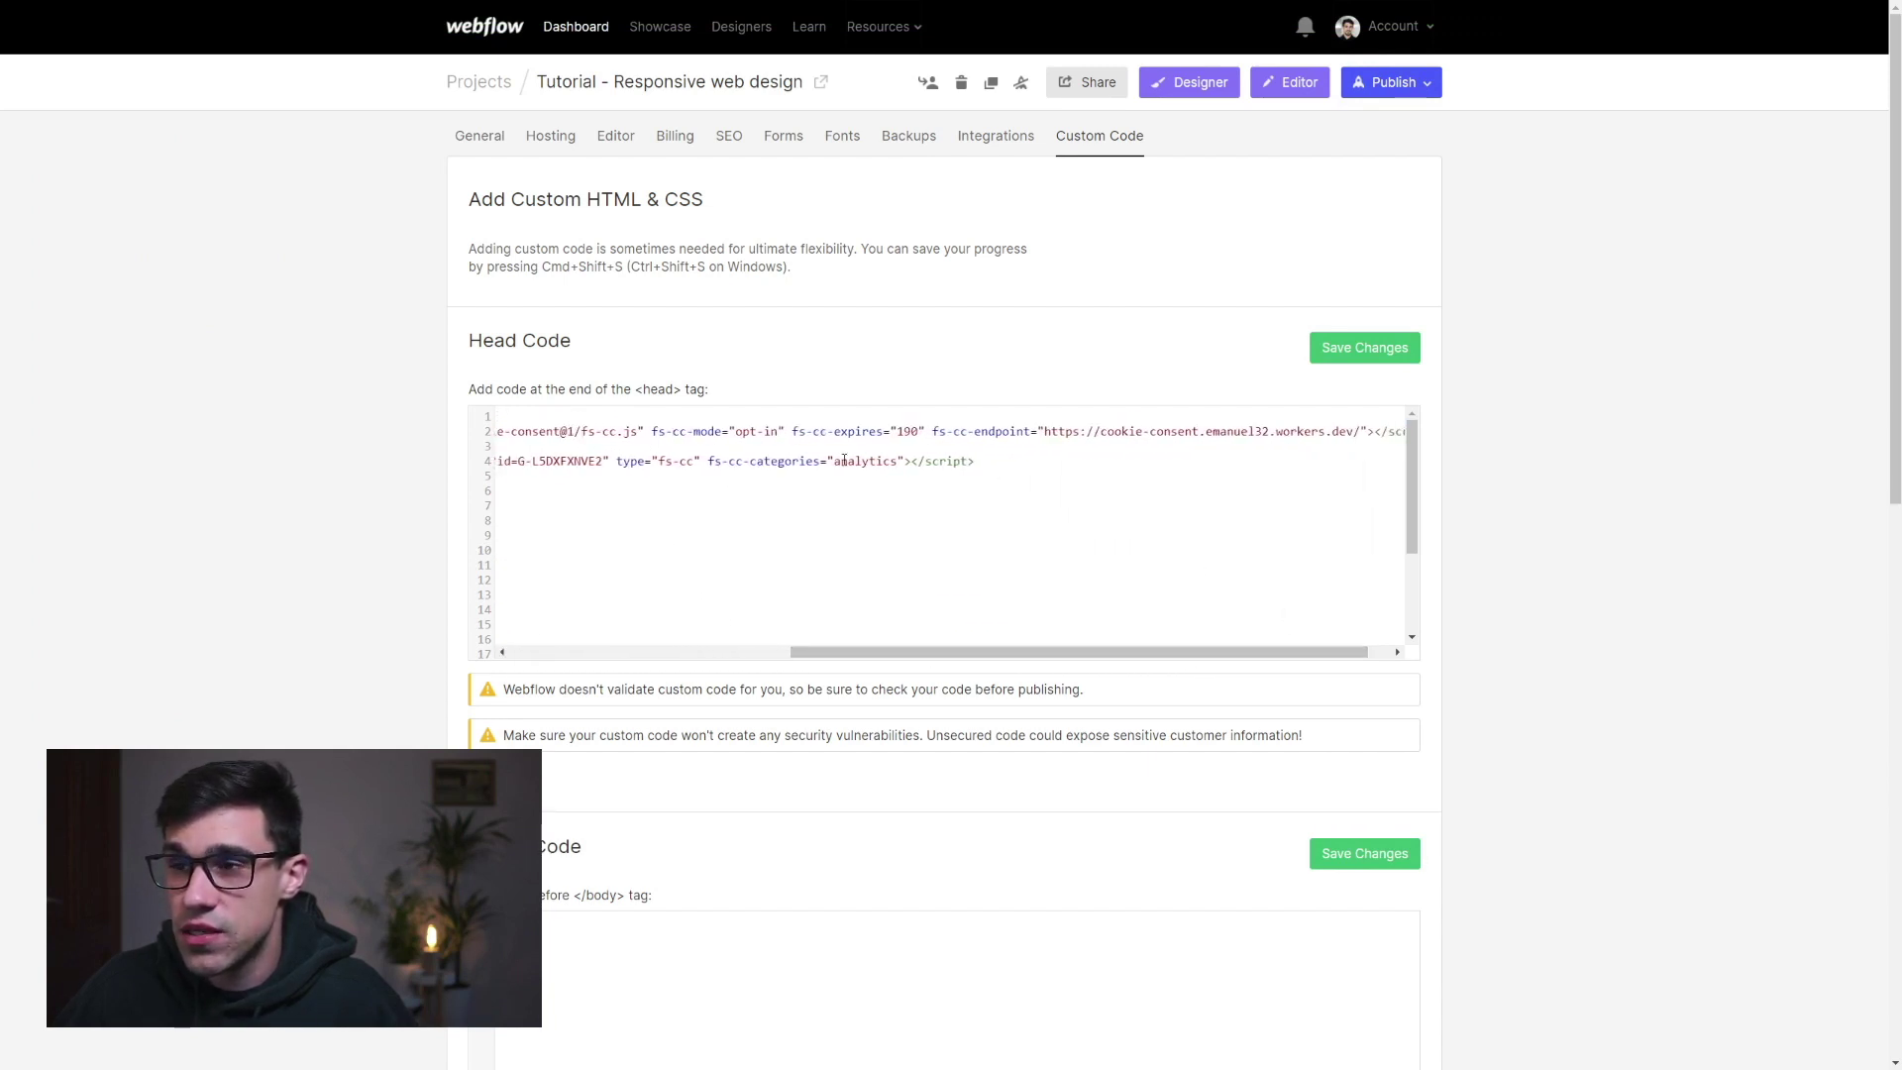
pyautogui.moveTo(650, 432); pyautogui.dragTo(1072, 433)
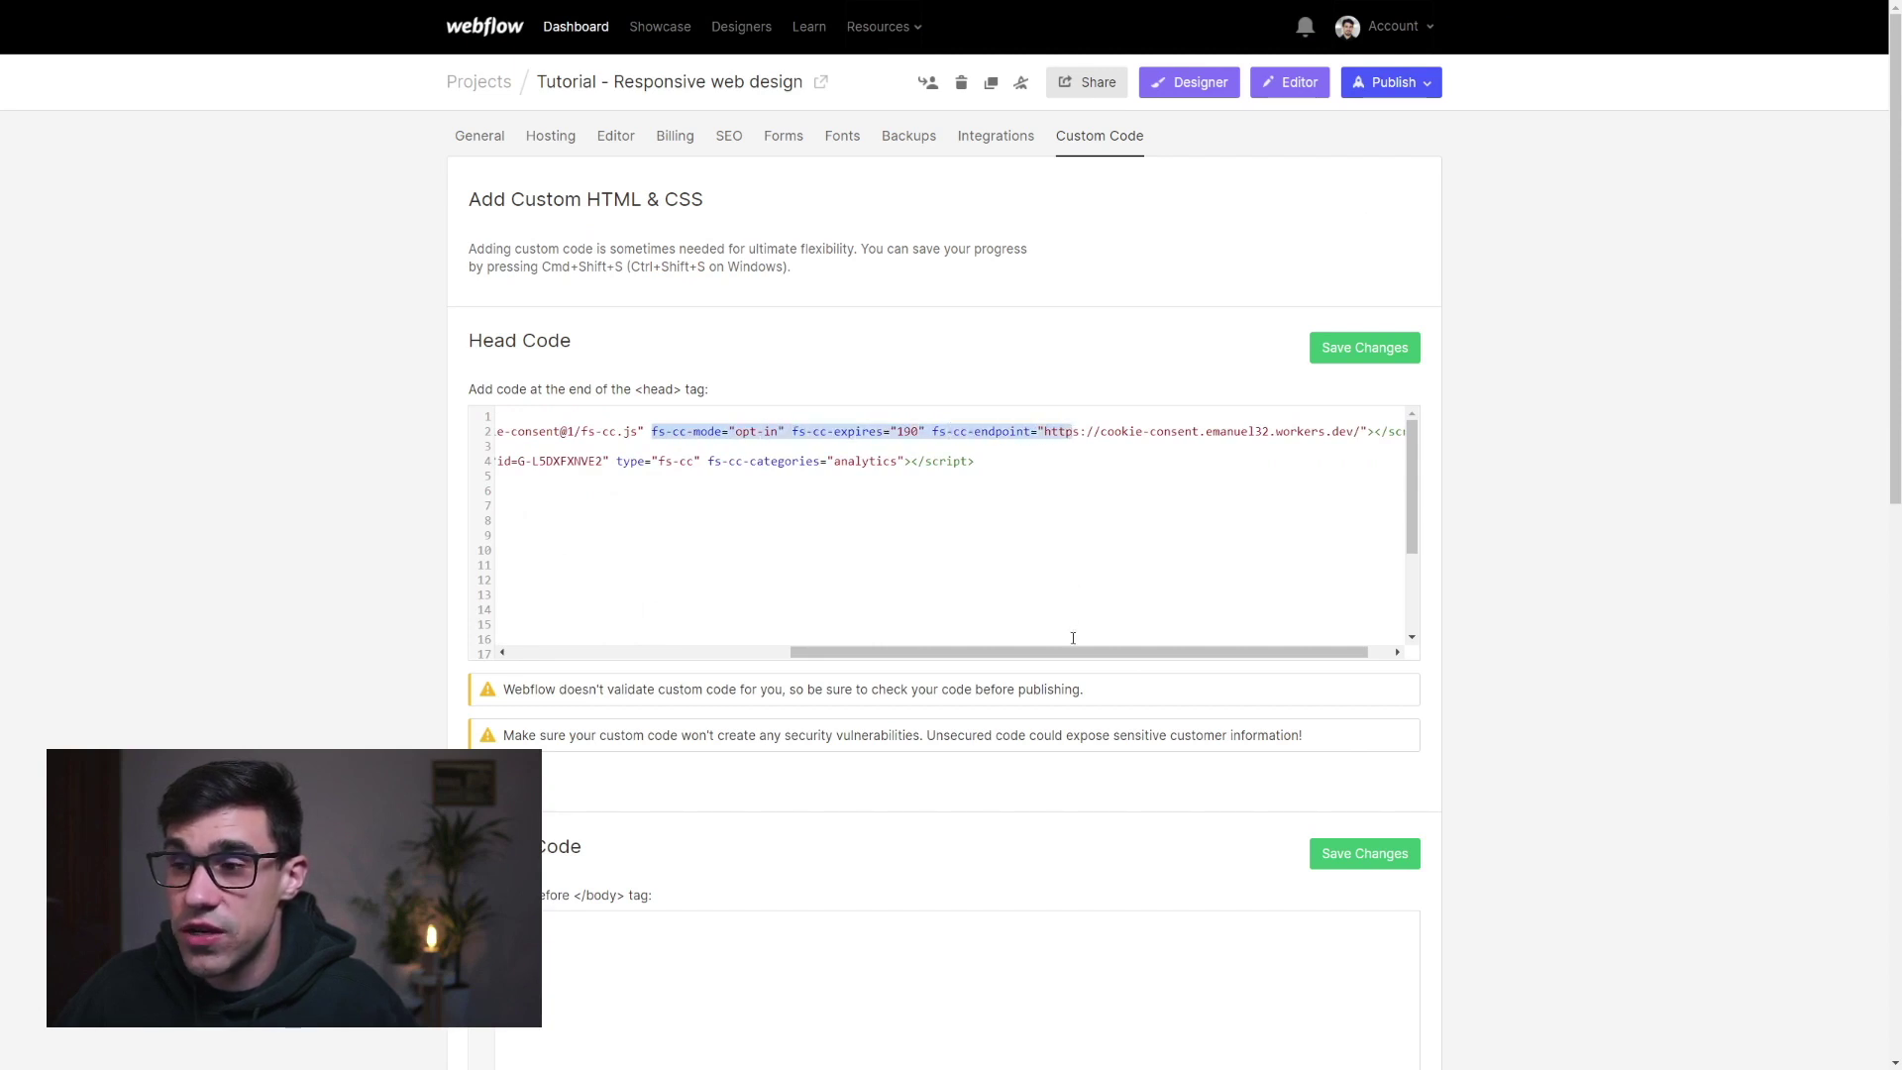
pyautogui.moveTo(1073, 638); pyautogui.dragTo(1037, 432)
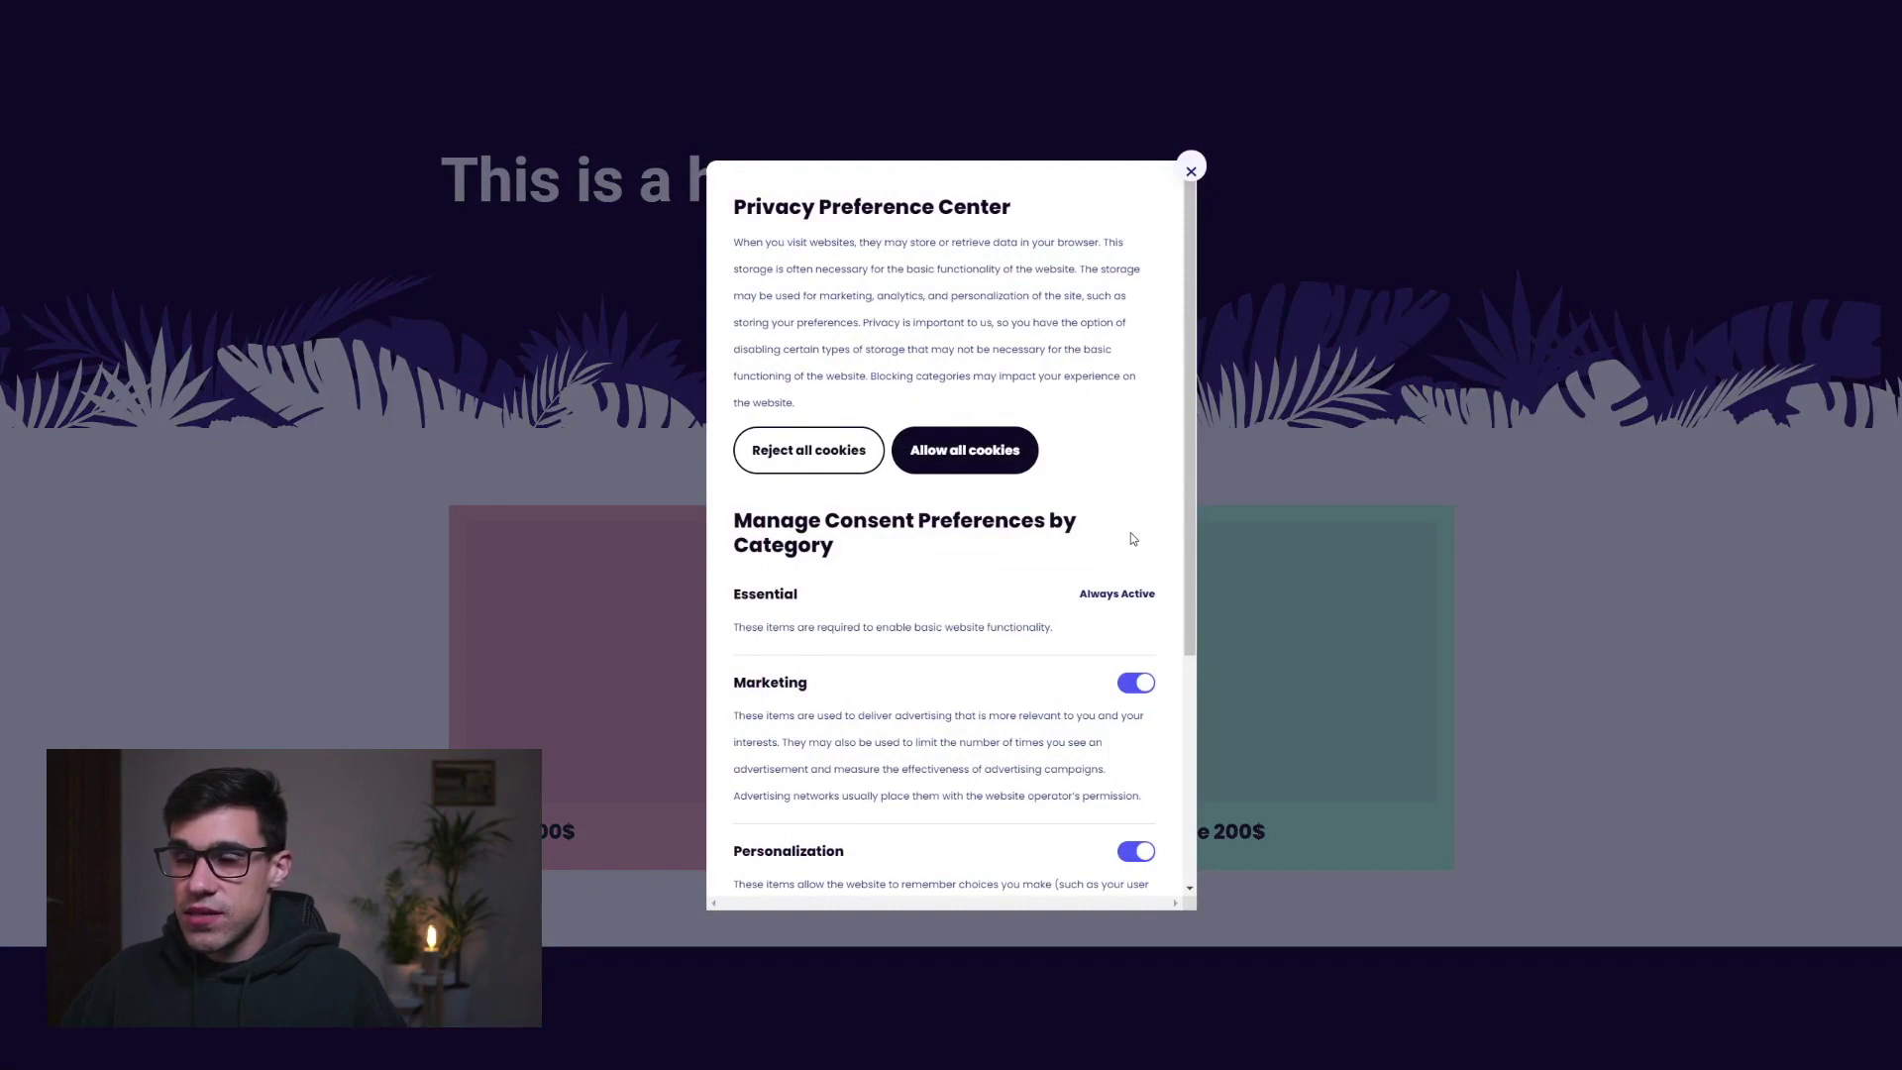
# Turn off Marketing cookies in the Privacy Preference Center and confirm the preferences.
pyautogui.scroll(-2, 1129, 535)
pyautogui.scroll(-1, 1129, 539)
pyautogui.scroll(3, 1125, 541)
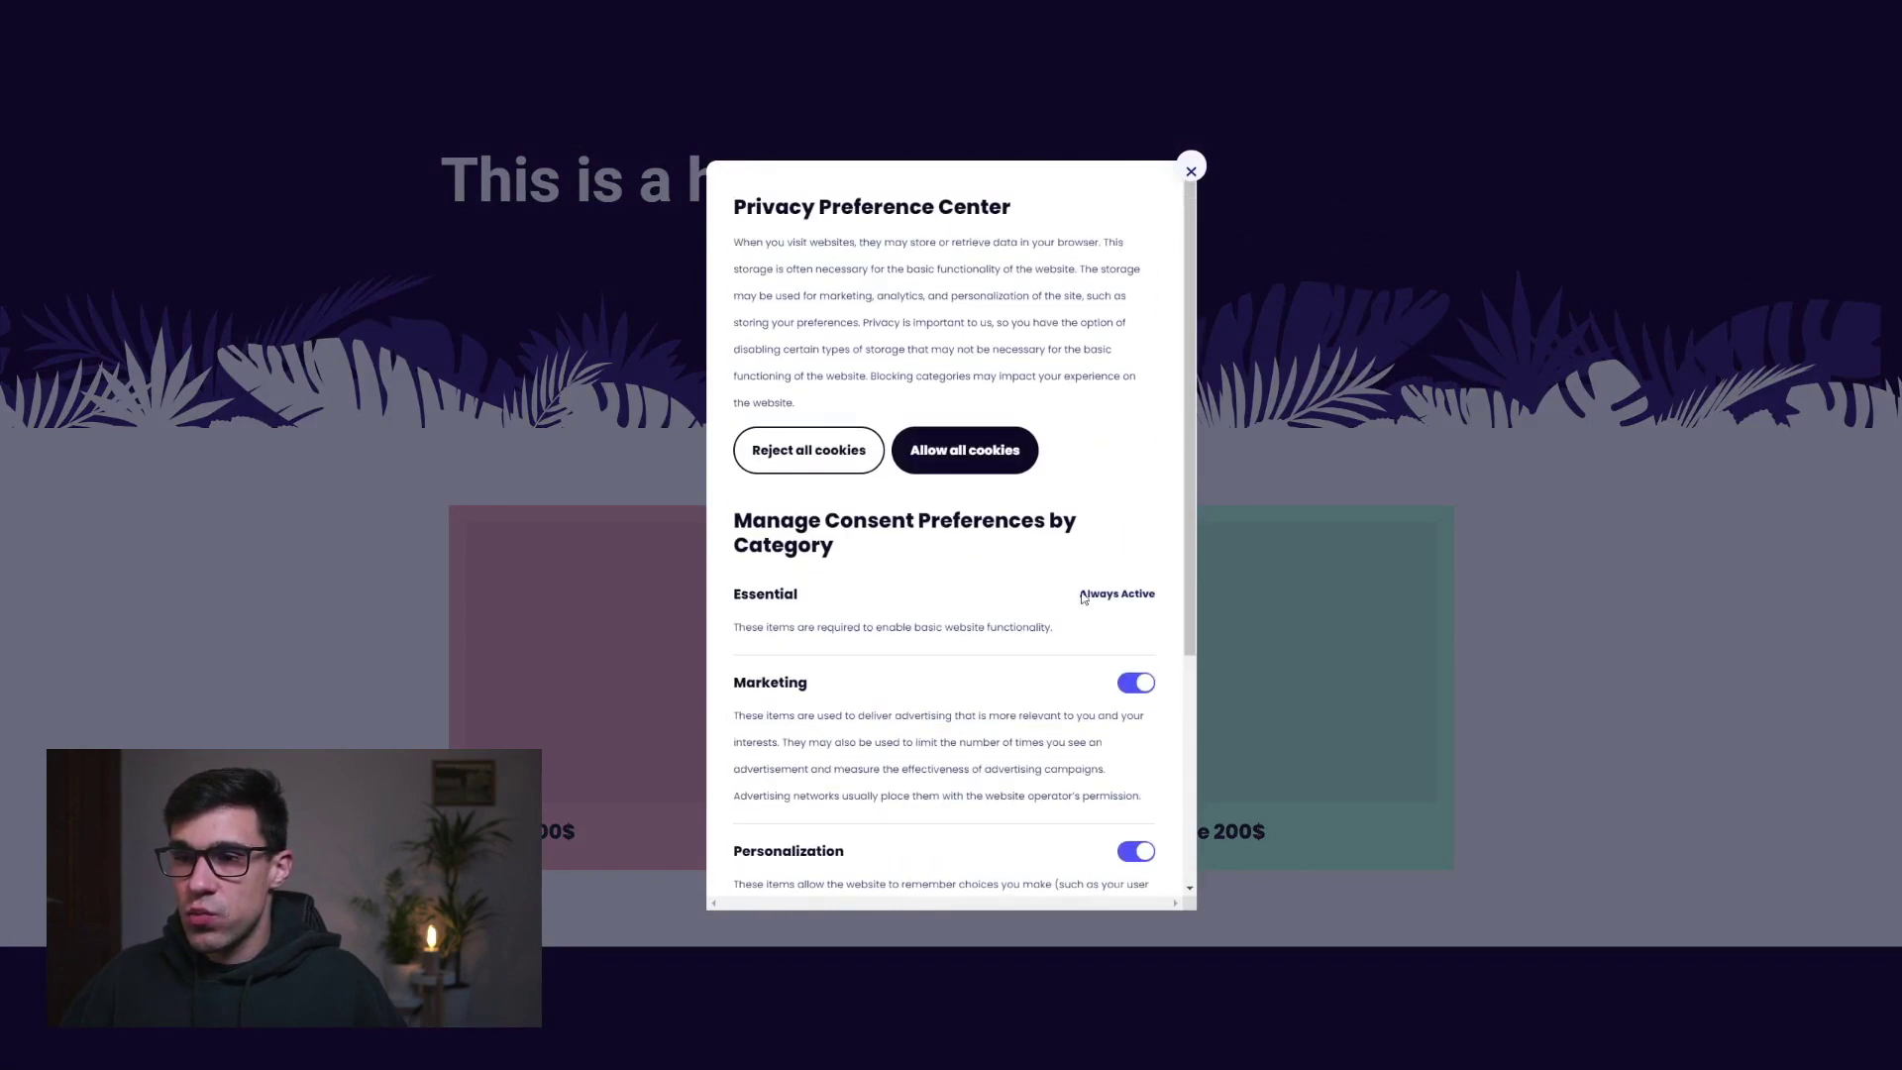
pyautogui.scroll(-3, 1050, 600)
pyautogui.scroll(3, 1100, 575)
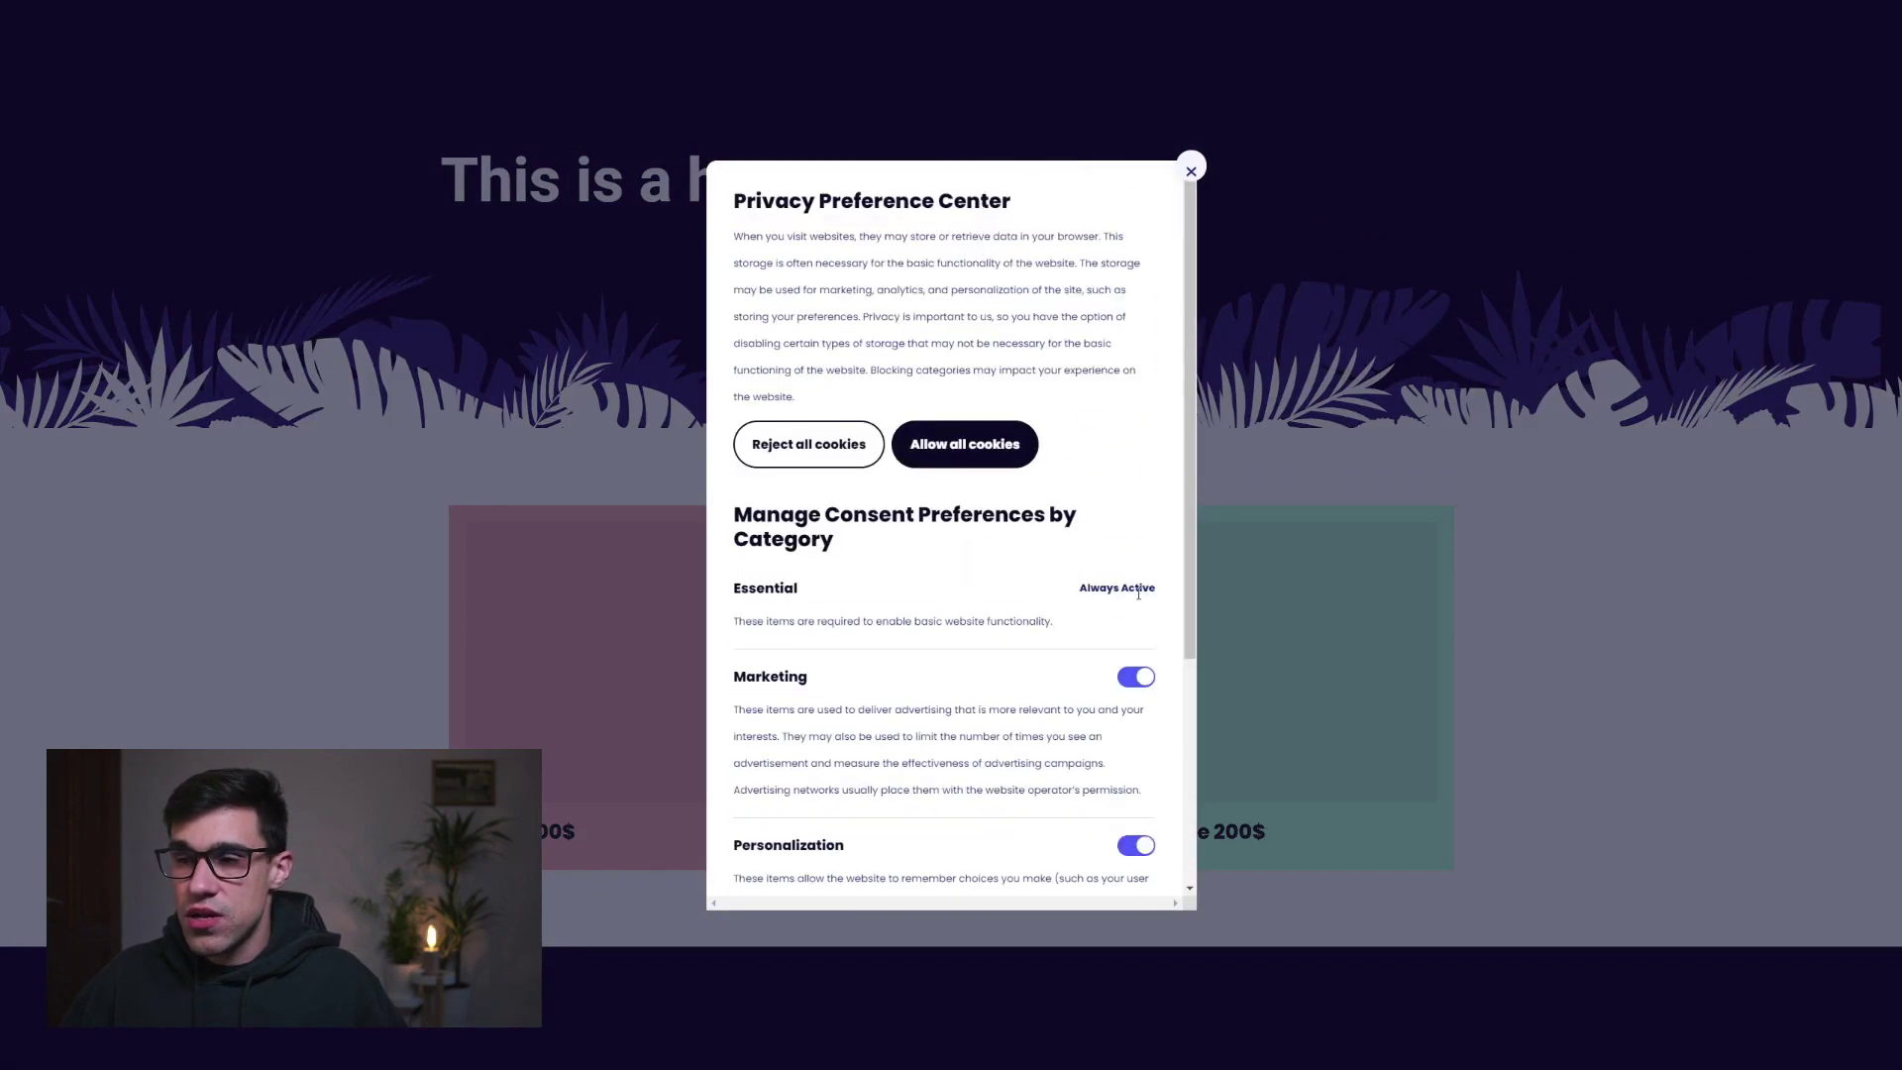
pyautogui.click(1139, 674)
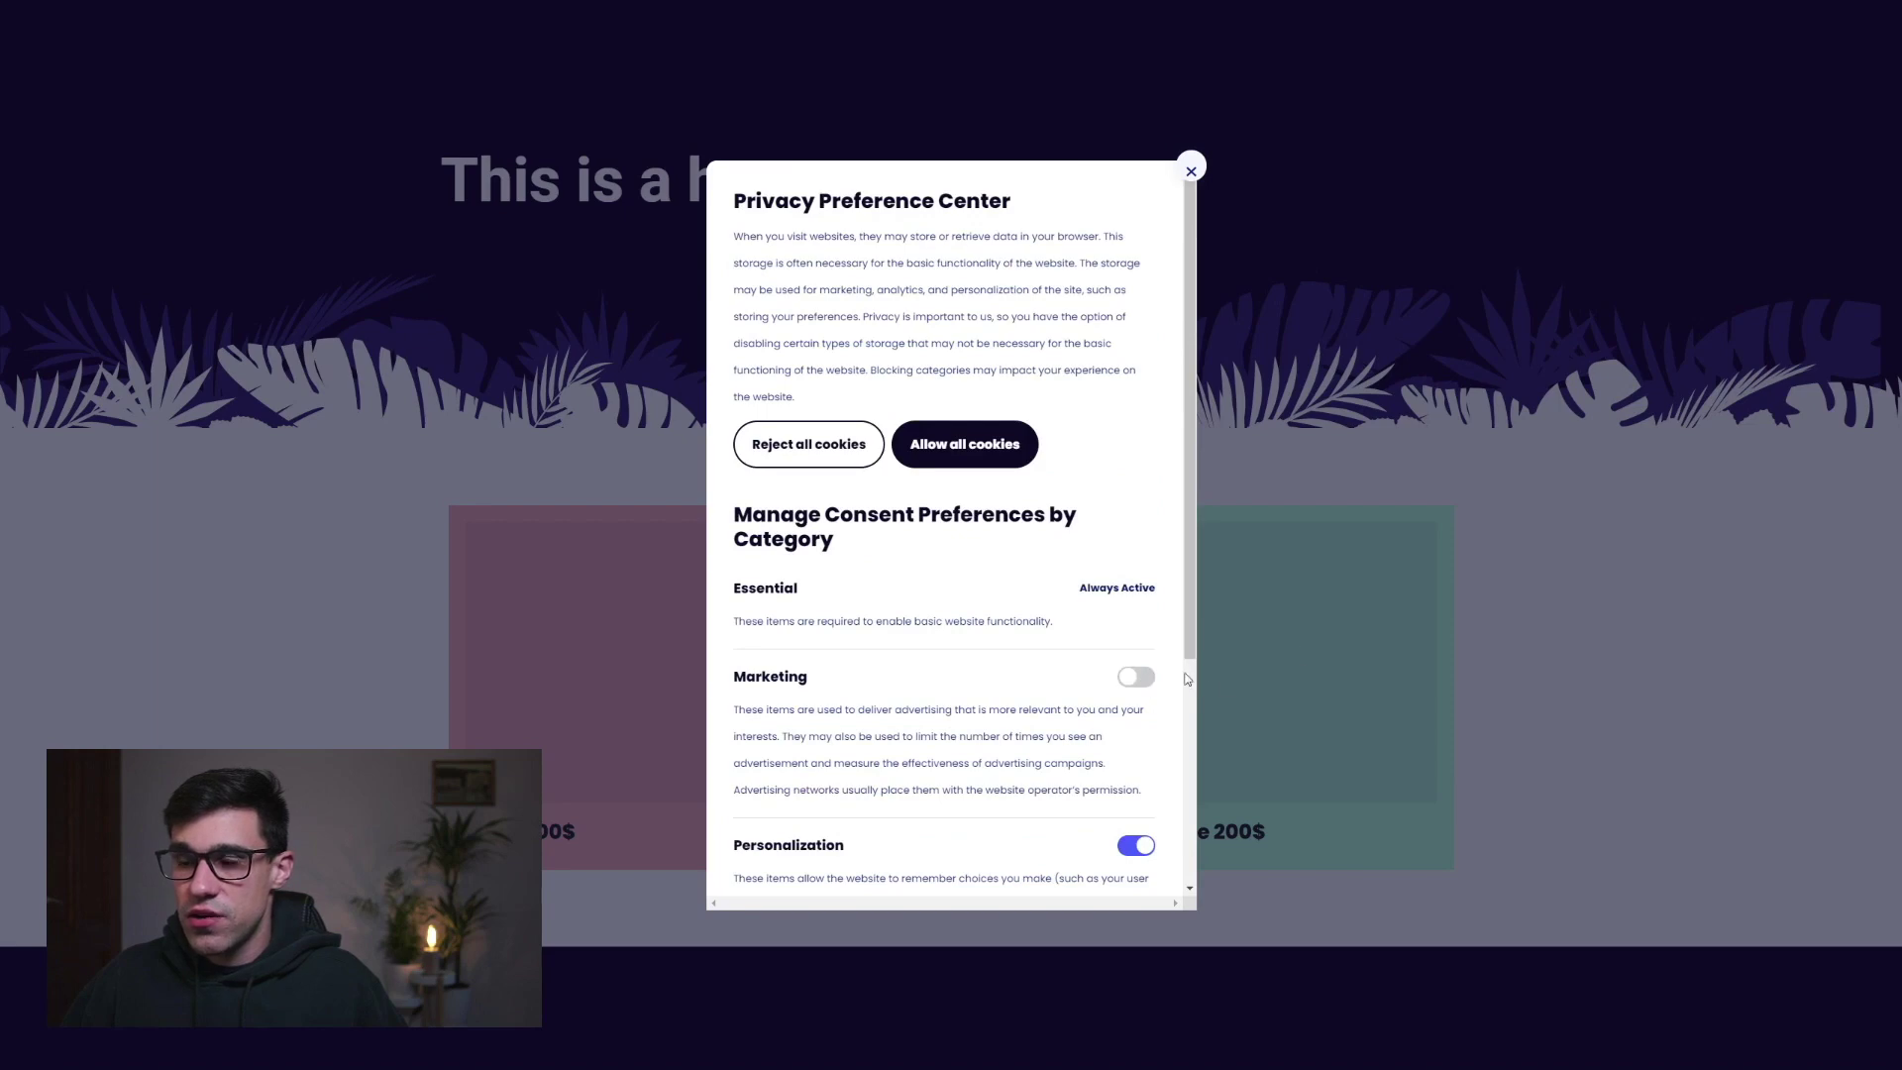
pyautogui.scroll(-3, 1188, 679)
pyautogui.click(1034, 842)
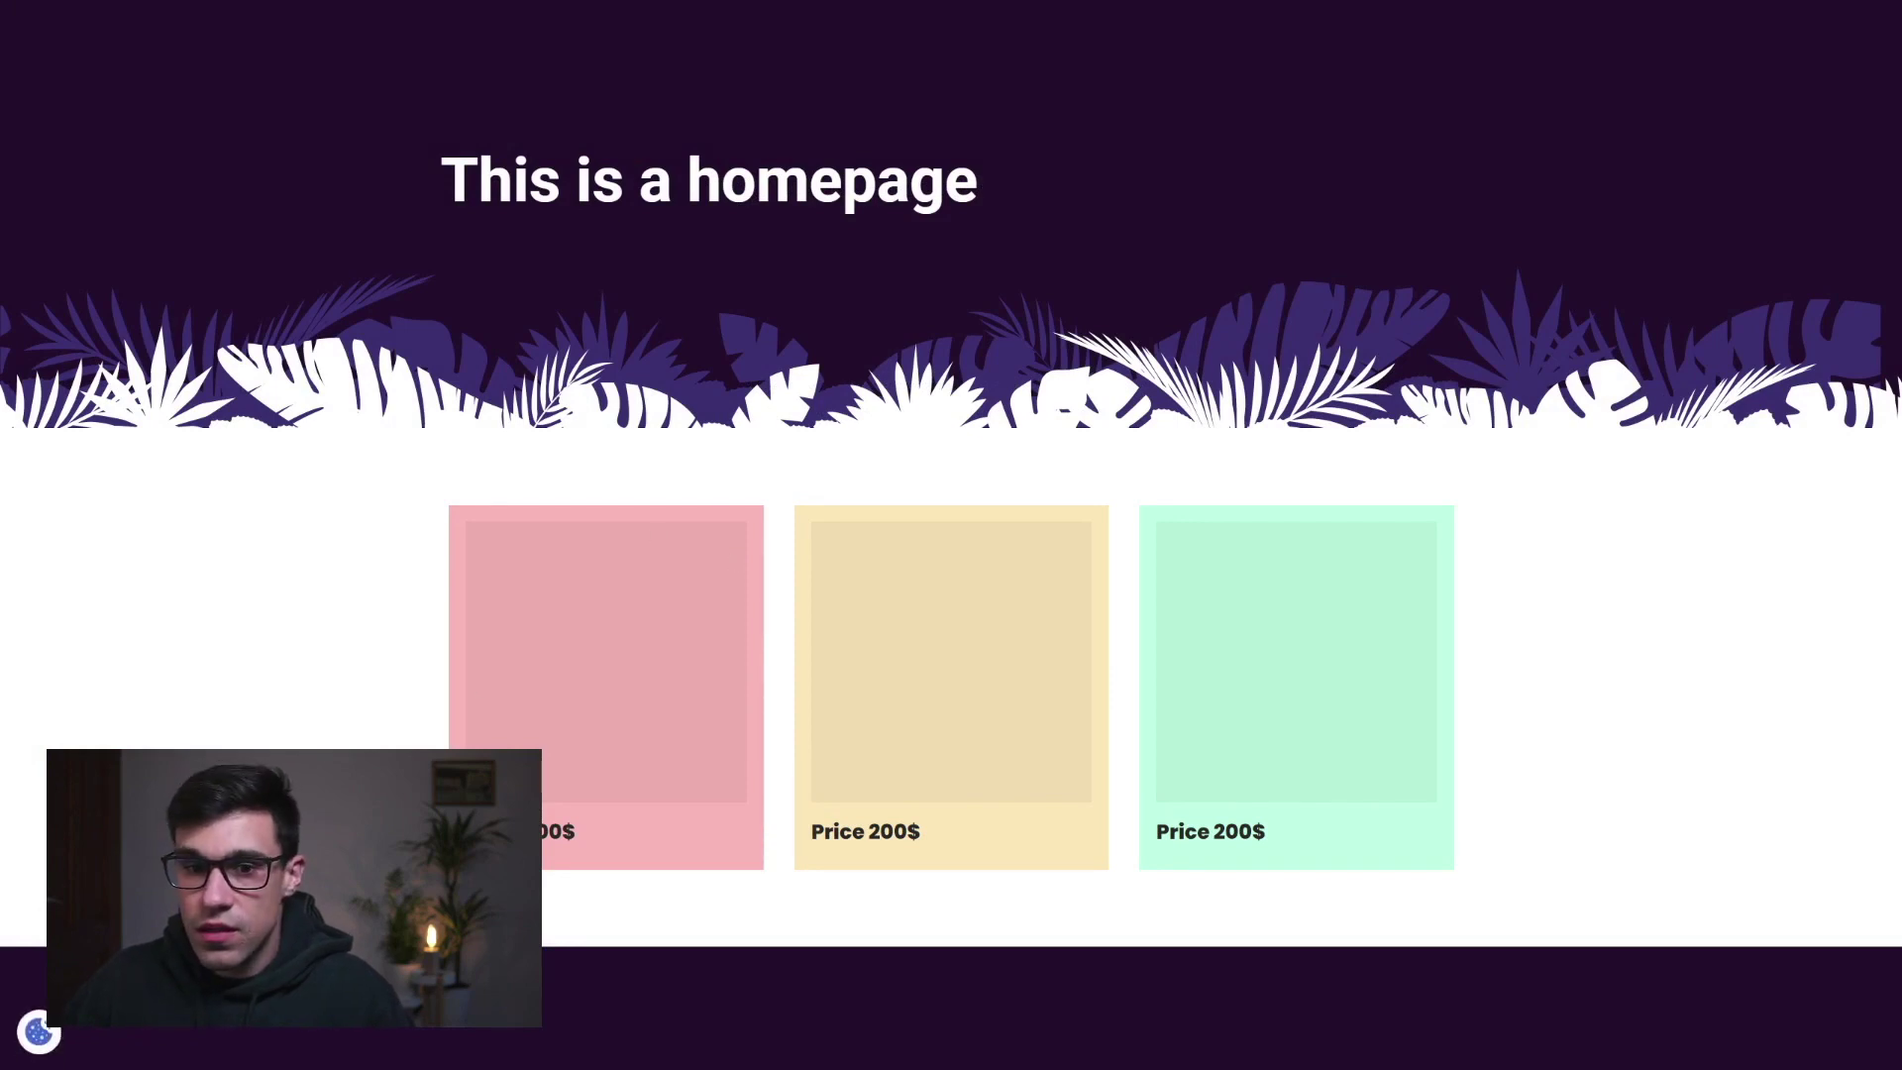
# Reopen the preference center from the cookie icon and confirm the preferences again.
pyautogui.click(38, 1032)
pyautogui.scroll(-3, 1036, 712)
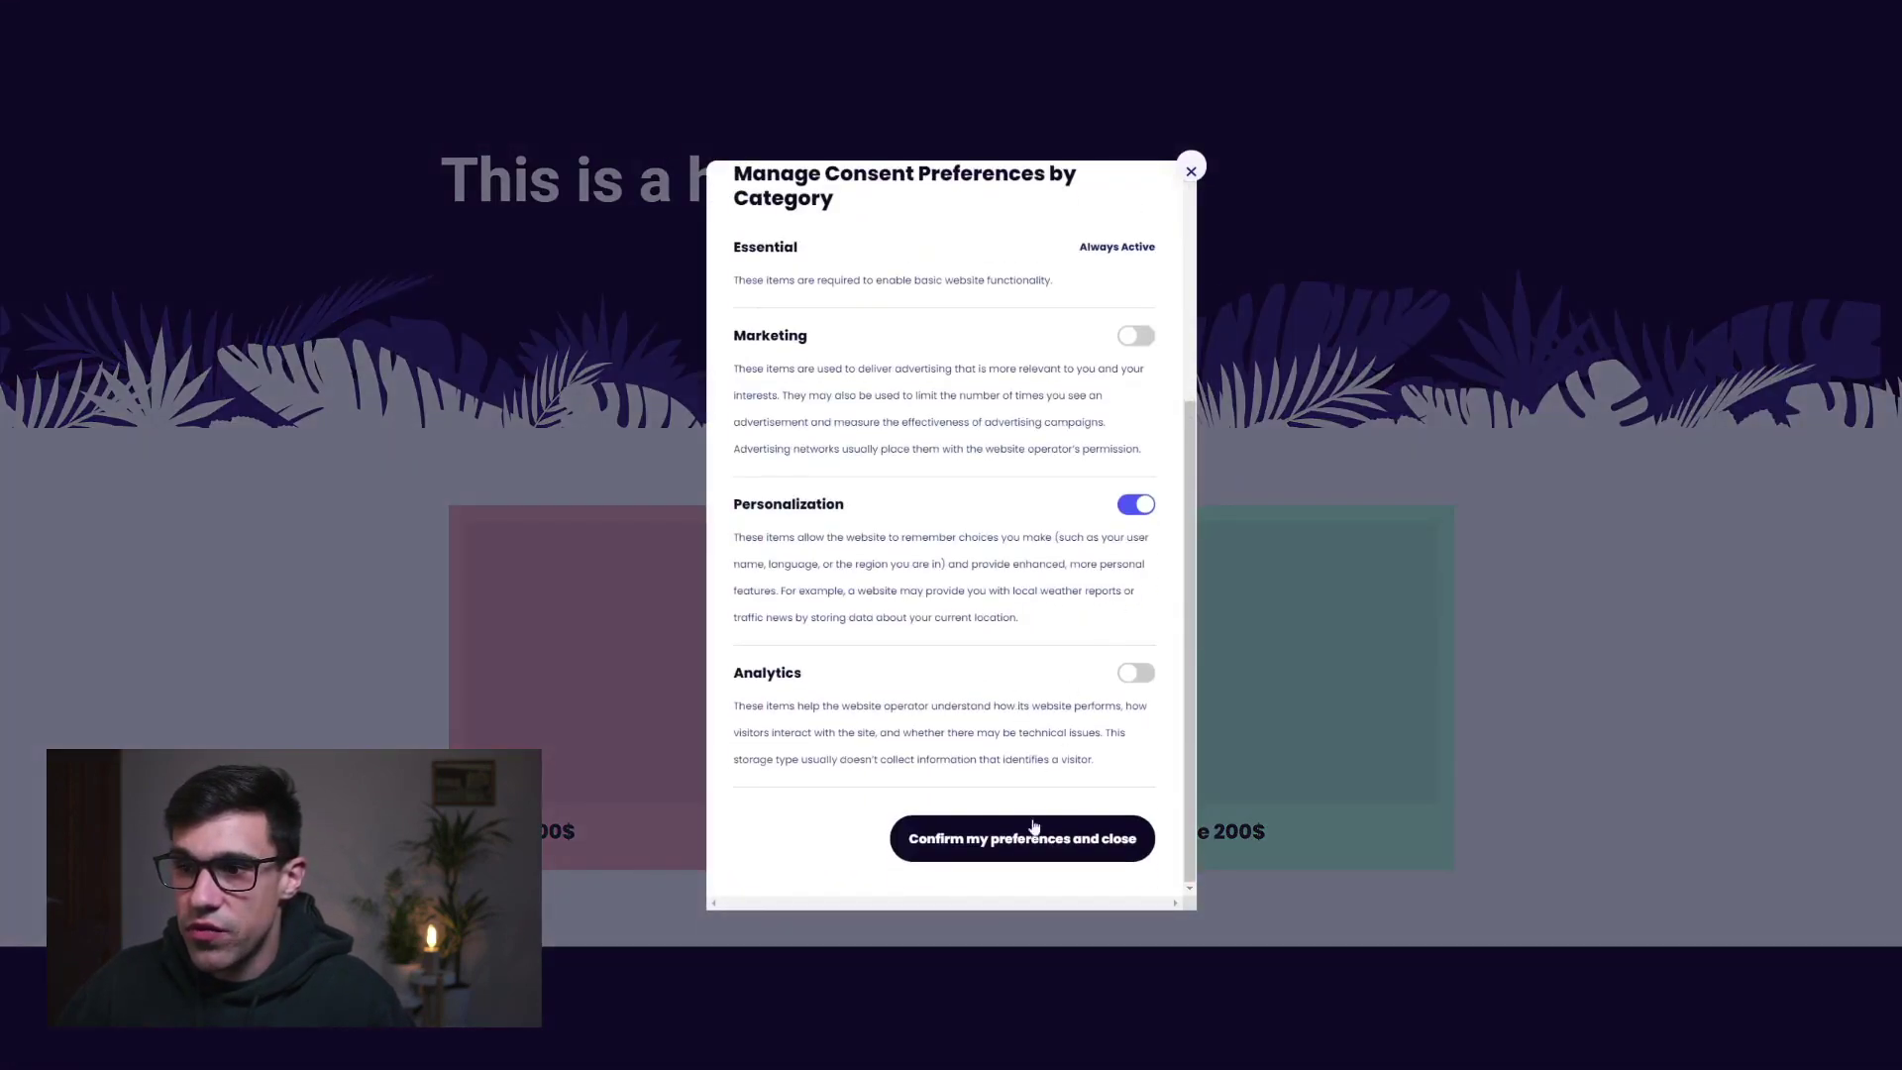
pyautogui.click(1145, 851)
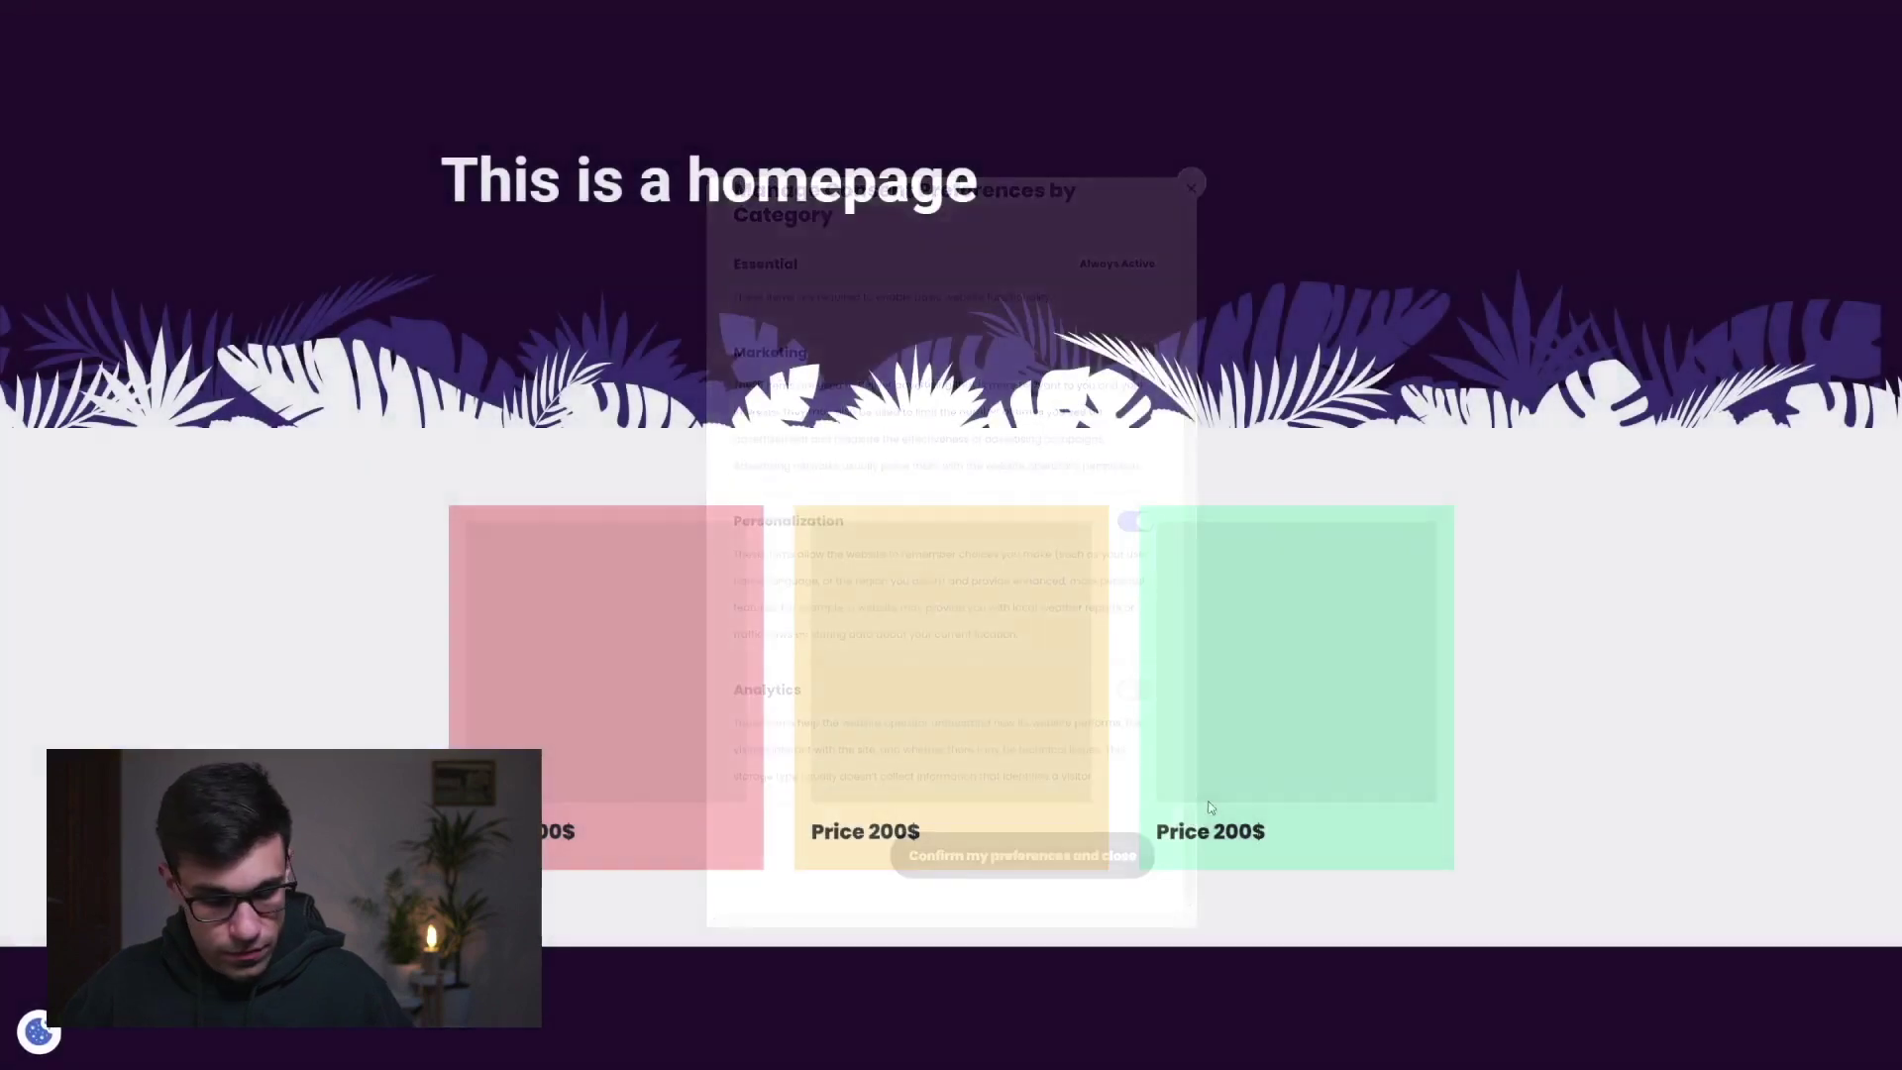